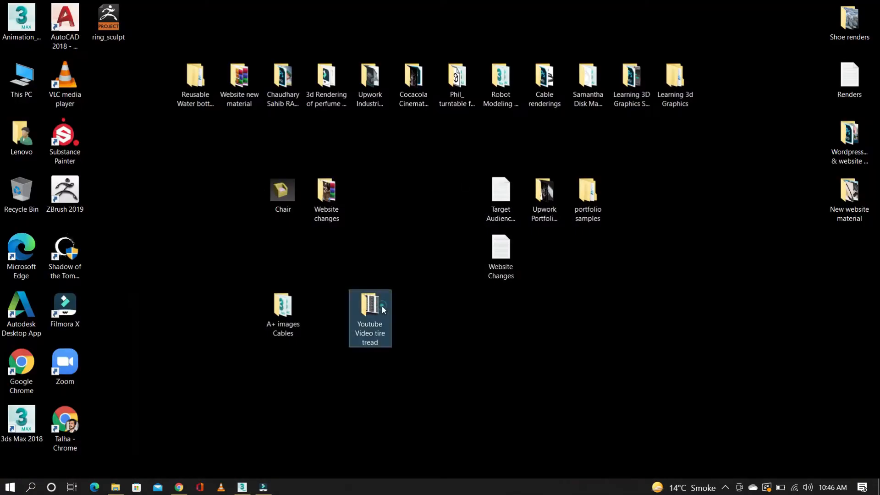
Switch to 3ds Max, reduce the plane's segments to the minimum and scale it up as a reference-image plane
{"action": "left_click", "coordinate": [703, 64]}
{"action": "left_click", "coordinate": [242, 487]}
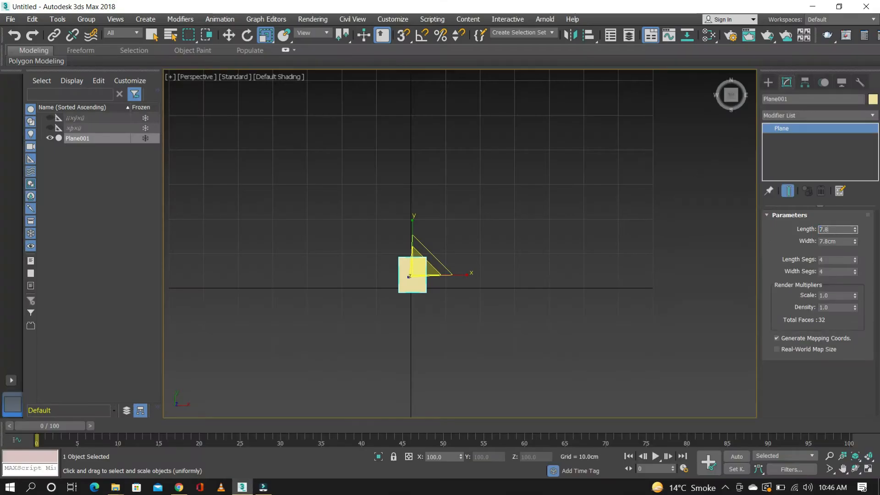
{"action": "right_click", "coordinate": [853, 275]}
{"action": "left_click", "coordinate": [853, 275]}
{"action": "left_click_drag", "start_coordinate": [417, 263], "coordinate": [389, 185]}
{"action": "scroll", "coordinate": [359, 189], "scroll_direction": "down", "scroll_amount": 5}
{"action": "scroll", "coordinate": [359, 189], "scroll_direction": "up", "scroll_amount": 5}
{"action": "left_click", "coordinate": [462, 142]}
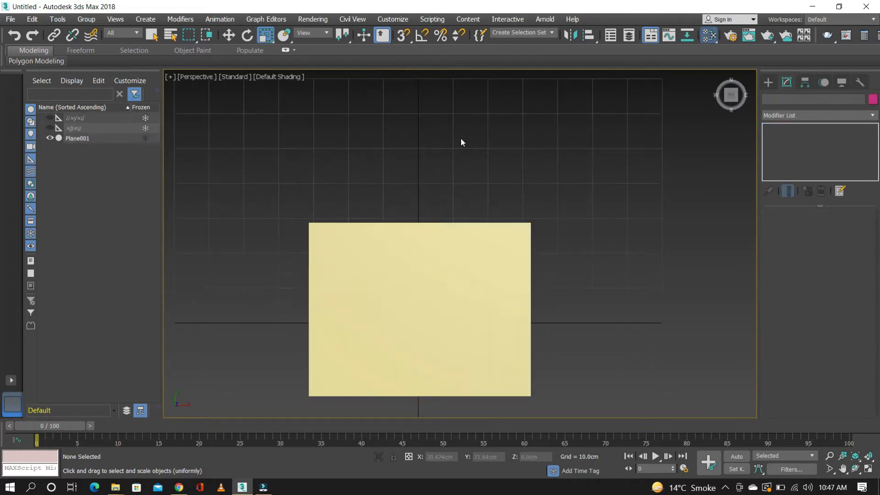
Create a Standard material and load the tread image from the "Youtube Video tire tread" folder as a bitmap
{"action": "key", "text": "m"}
{"action": "left_click_drag", "start_coordinate": [166, 325], "coordinate": [305, 176]}
{"action": "left_click_drag", "start_coordinate": [303, 206], "coordinate": [259, 225]}
{"action": "mouse_move", "coordinate": [290, 232]}
{"action": "left_click", "coordinate": [366, 22]}
{"action": "left_click", "coordinate": [61, 130]}
{"action": "scroll", "coordinate": [309, 183], "scroll_direction": "down", "scroll_amount": 10}
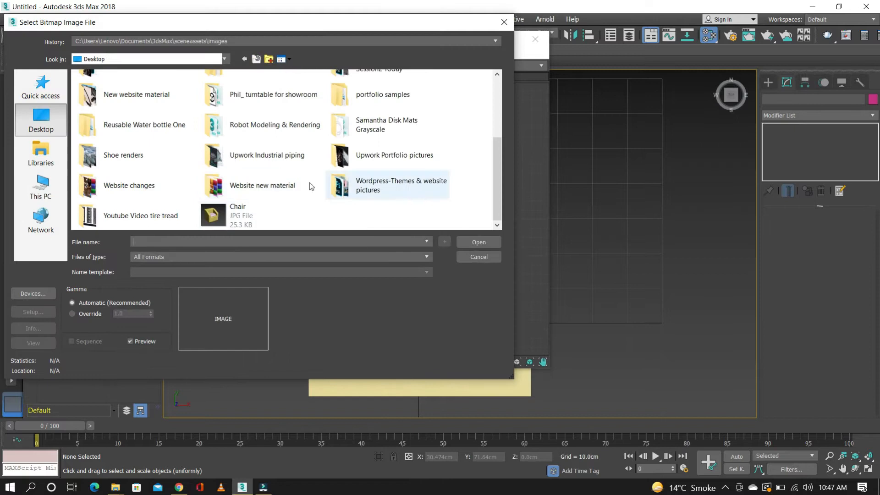
{"action": "double_click", "coordinate": [138, 215]}
{"action": "double_click", "coordinate": [183, 110]}
Assign the tread material to the reference plane and show its texture in the viewport
{"action": "left_click_drag", "start_coordinate": [358, 40], "coordinate": [246, 48]}
{"action": "left_click_drag", "start_coordinate": [260, 246], "coordinate": [463, 269]}
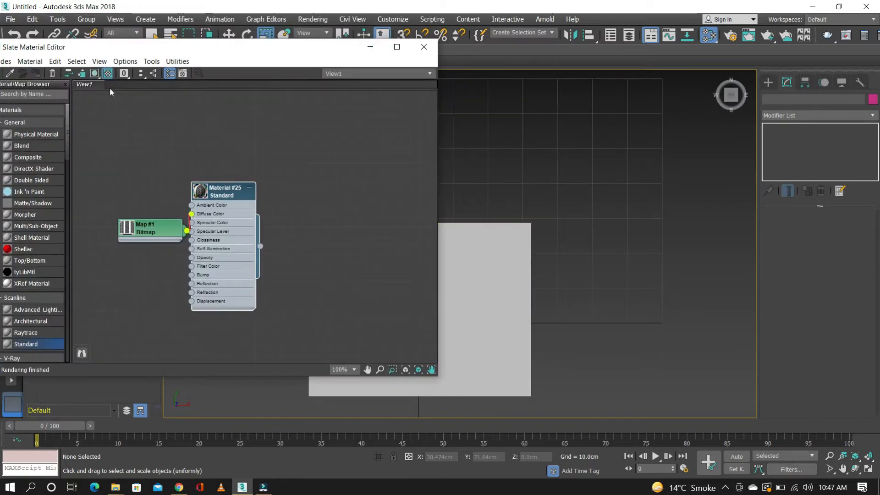
{"action": "left_click", "coordinate": [107, 74]}
{"action": "left_click", "coordinate": [370, 47]}
Draw a second plane about 7.5 cm long and 18.2 cm wide over the leftmost tread pattern
{"action": "scroll", "coordinate": [420, 294], "scroll_direction": "up", "scroll_amount": 5}
{"action": "scroll", "coordinate": [459, 150], "scroll_direction": "down", "scroll_amount": 3}
{"action": "scroll", "coordinate": [408, 184], "scroll_direction": "up", "scroll_amount": 6}
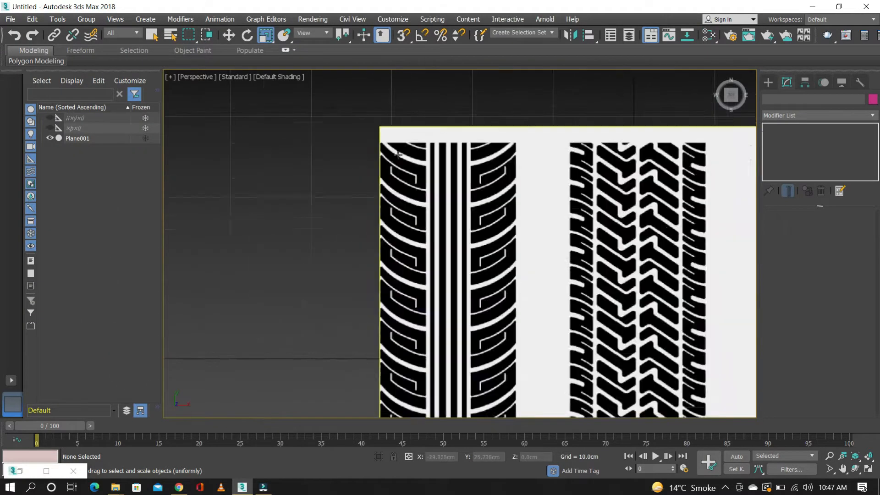
{"action": "left_click", "coordinate": [840, 195]}
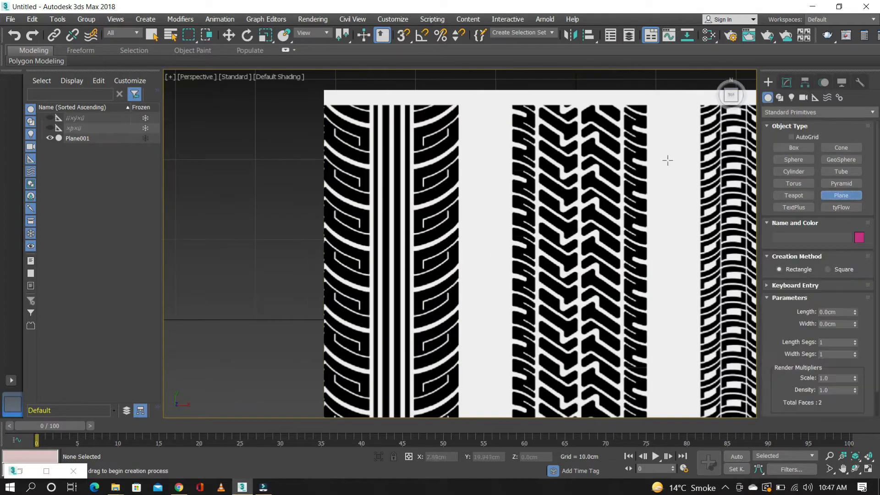
{"action": "scroll", "coordinate": [323, 177], "scroll_direction": "up", "scroll_amount": 5}
{"action": "left_click_drag", "start_coordinate": [318, 168], "coordinate": [655, 306]}
Set the new plane's object colour to gray
{"action": "left_click", "coordinate": [858, 237]}
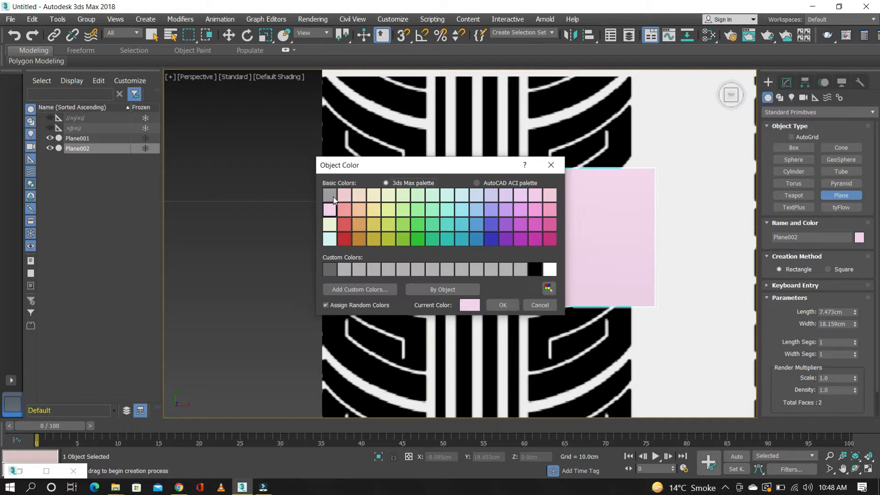
{"action": "left_click", "coordinate": [331, 195]}
{"action": "left_click", "coordinate": [502, 304]}
Position the gray plane about 0.7 cm above the reference image over one tread repeat and make it see-through
{"action": "key", "text": "r"}
{"action": "middle_click_drag", "start_coordinate": [576, 237], "coordinate": [558, 229], "text": "alt"}
{"action": "key", "text": "w"}
{"action": "left_click", "coordinate": [470, 177]}
{"action": "key", "text": "ctrl+z"}
{"action": "left_click_drag", "start_coordinate": [491, 205], "coordinate": [491, 198]}
{"action": "middle_click_drag", "start_coordinate": [600, 183], "coordinate": [600, 243], "text": "alt"}
{"action": "scroll", "coordinate": [485, 242], "scroll_direction": "up", "scroll_amount": 3}
{"action": "key", "text": "alt+x"}
Add an Edit Poly modifier, show edged faces and align the plane's top vertices with the tread repeat
{"action": "left_click", "coordinate": [790, 115]}
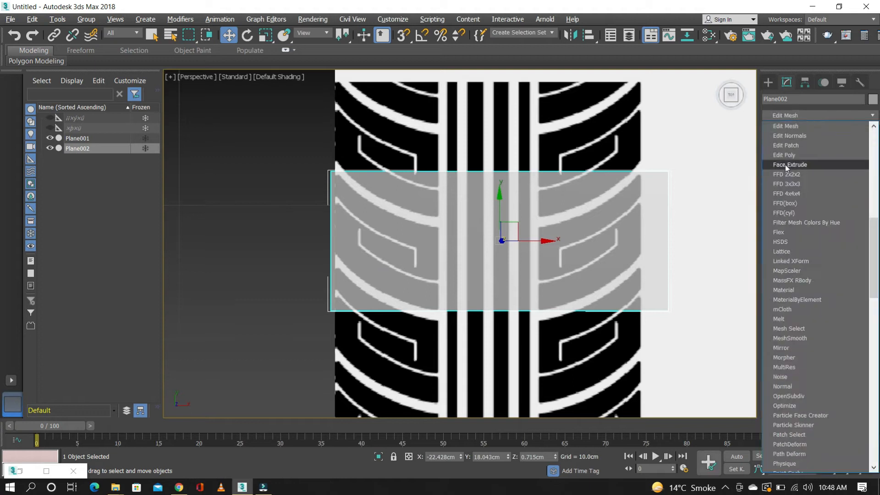
{"action": "left_click", "coordinate": [796, 182]}
{"action": "left_click", "coordinate": [786, 305]}
{"action": "left_click_drag", "start_coordinate": [306, 133], "coordinate": [706, 207]}
{"action": "key", "text": "F4"}
{"action": "scroll", "coordinate": [516, 209], "scroll_direction": "up", "scroll_amount": 3}
{"action": "left_click_drag", "start_coordinate": [515, 122], "coordinate": [515, 128]}
{"action": "scroll", "coordinate": [516, 133], "scroll_direction": "down", "scroll_amount": 3}
Move the plane's right, left and bottom vertices to fit the width and height of one tread repeat
{"action": "left_click_drag", "start_coordinate": [658, 141], "coordinate": [688, 308]}
{"action": "left_click_drag", "start_coordinate": [705, 223], "coordinate": [679, 223]}
{"action": "left_click_drag", "start_coordinate": [353, 137], "coordinate": [317, 308]}
{"action": "scroll", "coordinate": [318, 250], "scroll_direction": "up", "scroll_amount": 4}
{"action": "left_click_drag", "start_coordinate": [391, 190], "coordinate": [394, 191]}
{"action": "scroll", "coordinate": [293, 223], "scroll_direction": "down", "scroll_amount": 4}
{"action": "left_click_drag", "start_coordinate": [263, 257], "coordinate": [641, 316]}
{"action": "left_click_drag", "start_coordinate": [475, 242], "coordinate": [475, 242]}
{"action": "left_click", "coordinate": [216, 183]}
Connect the plane's top and bottom edges with 2 segments bounding the central groove band
{"action": "scroll", "coordinate": [416, 220], "scroll_direction": "up", "scroll_amount": 2}
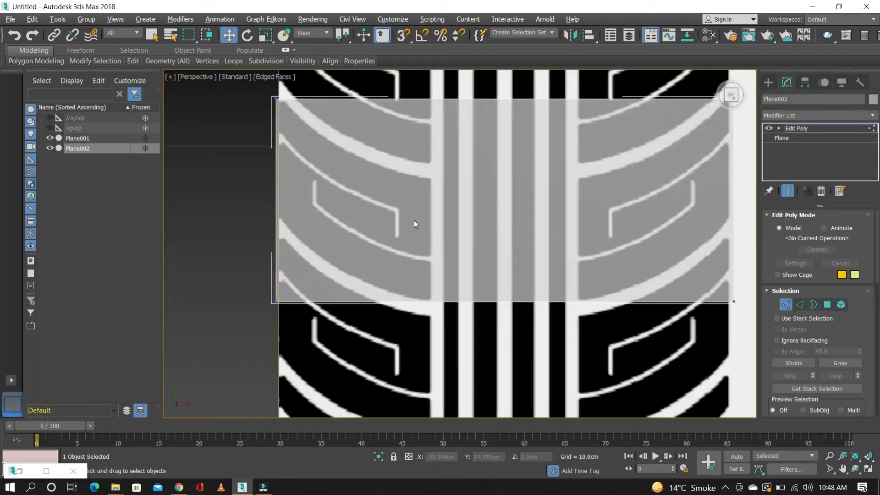
{"action": "key", "text": "2"}
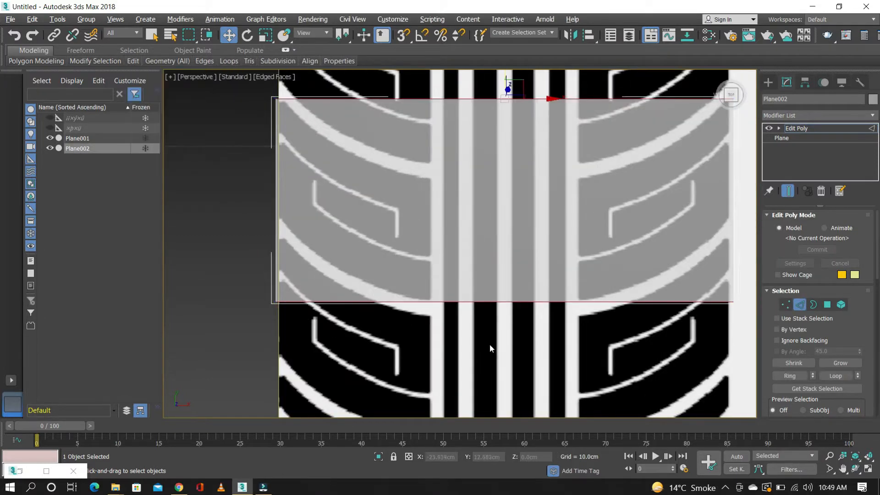
{"action": "scroll", "coordinate": [864, 364], "scroll_direction": "down", "scroll_amount": 3}
{"action": "left_click", "coordinate": [858, 405]}
{"action": "left_click", "coordinate": [467, 248]}
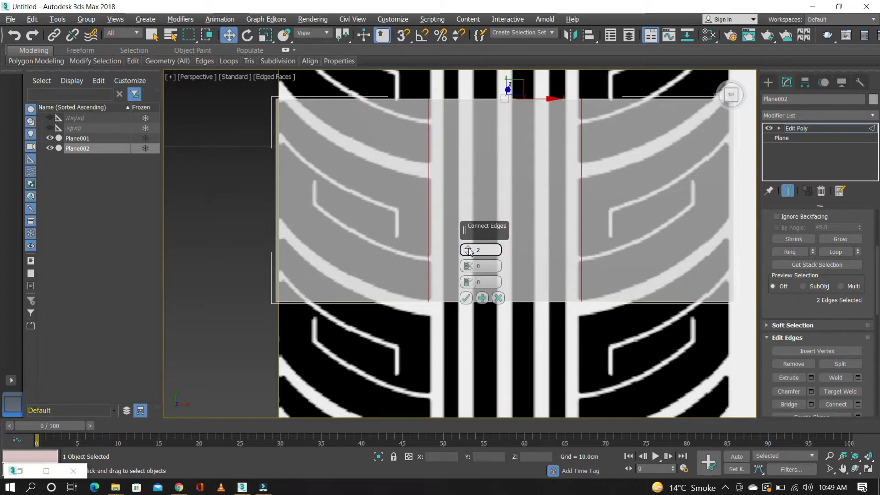
{"action": "left_click", "coordinate": [465, 297]}
Connect the top and bottom edges of the central band with 8 segments
{"action": "left_click_drag", "start_coordinate": [533, 173], "coordinate": [543, 320]}
{"action": "left_click", "coordinate": [857, 405]}
{"action": "left_click", "coordinate": [468, 247]}
{"action": "left_click", "coordinate": [469, 248]}
{"action": "left_click", "coordinate": [469, 247]}
{"action": "left_click", "coordinate": [469, 247]}
{"action": "left_click", "coordinate": [468, 247]}
{"action": "left_click", "coordinate": [469, 248]}
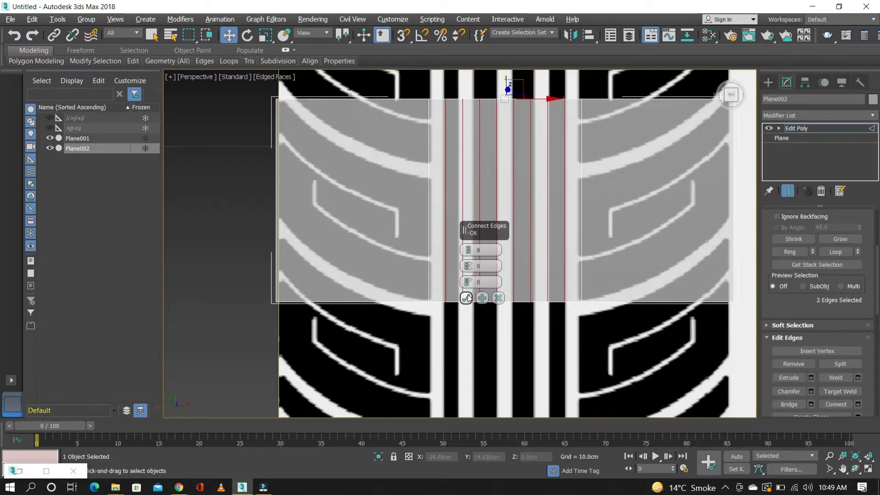
{"action": "left_click", "coordinate": [465, 297]}
Shift the vertex columns in the right half of the central band onto the straight groove edges
{"action": "key", "text": "1"}
{"action": "left_click_drag", "start_coordinate": [558, 90], "coordinate": [570, 315]}
{"action": "left_click_drag", "start_coordinate": [594, 200], "coordinate": [596, 201]}
{"action": "left_click_drag", "start_coordinate": [539, 86], "coordinate": [552, 315]}
{"action": "left_click_drag", "start_coordinate": [573, 200], "coordinate": [575, 199]}
{"action": "left_click_drag", "start_coordinate": [574, 344], "coordinate": [574, 344], "text": "alt"}
{"action": "left_click_drag", "start_coordinate": [564, 200], "coordinate": [566, 200]}
Align the central band's remaining vertex columns and its right boundary column with the straight groove edges
{"action": "left_click_drag", "start_coordinate": [479, 274], "coordinate": [481, 314]}
{"action": "left_click_drag", "start_coordinate": [506, 200], "coordinate": [502, 201]}
{"action": "left_click_drag", "start_coordinate": [438, 86], "coordinate": [468, 315]}
{"action": "left_click_drag", "start_coordinate": [489, 201], "coordinate": [488, 200]}
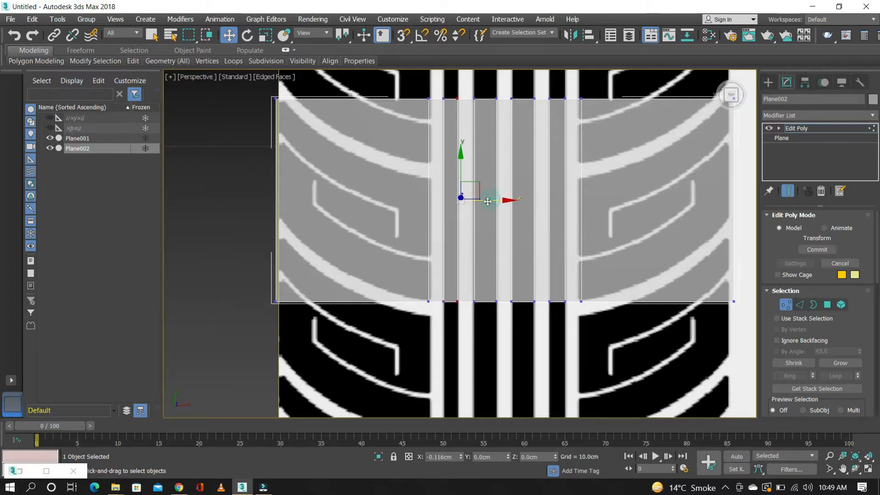
{"action": "left_click_drag", "start_coordinate": [422, 86], "coordinate": [435, 315]}
{"action": "left_click_drag", "start_coordinate": [457, 200], "coordinate": [459, 201]}
{"action": "left_click_drag", "start_coordinate": [575, 87], "coordinate": [592, 315]}
{"action": "left_click_drag", "start_coordinate": [612, 202], "coordinate": [610, 202]}
{"action": "left_click", "coordinate": [559, 197]}
{"action": "scroll", "coordinate": [451, 195], "scroll_direction": "down", "scroll_amount": 3}
{"action": "scroll", "coordinate": [486, 161], "scroll_direction": "up", "scroll_amount": 3}
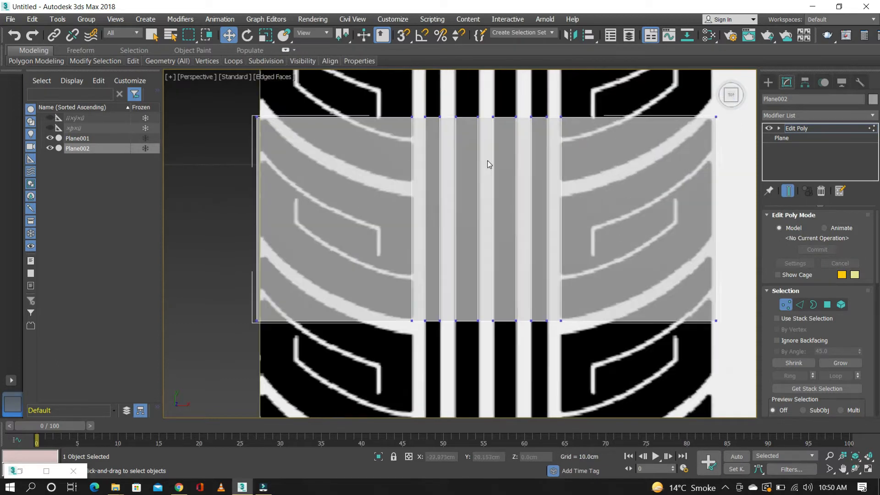
Select all vertical edges of the plane and connect them with 4 segments
{"action": "left_click", "coordinate": [798, 303]}
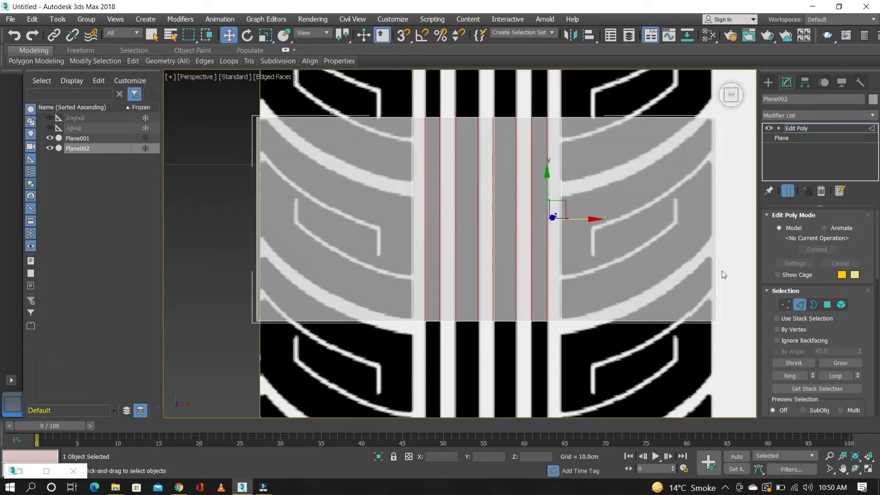
{"action": "key", "text": "ctrl+shift+e"}
{"action": "key", "text": "ctrl+z"}
{"action": "scroll", "coordinate": [861, 362], "scroll_direction": "down", "scroll_amount": 3}
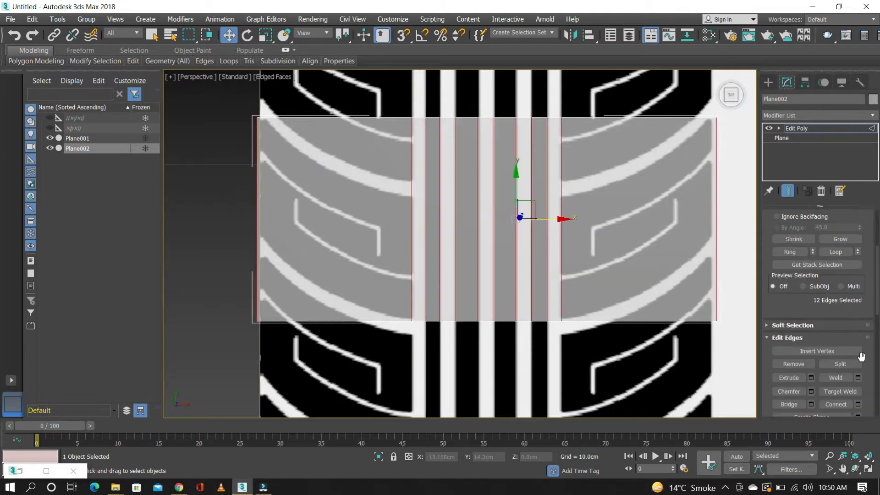
{"action": "scroll", "coordinate": [477, 223], "scroll_direction": "down", "scroll_amount": 3}
{"action": "scroll", "coordinate": [450, 232], "scroll_direction": "up", "scroll_amount": 3}
{"action": "left_click", "coordinate": [857, 405]}
{"action": "left_click", "coordinate": [468, 254]}
{"action": "left_click", "coordinate": [468, 253]}
{"action": "left_click", "coordinate": [468, 254]}
{"action": "key", "text": "Escape"}
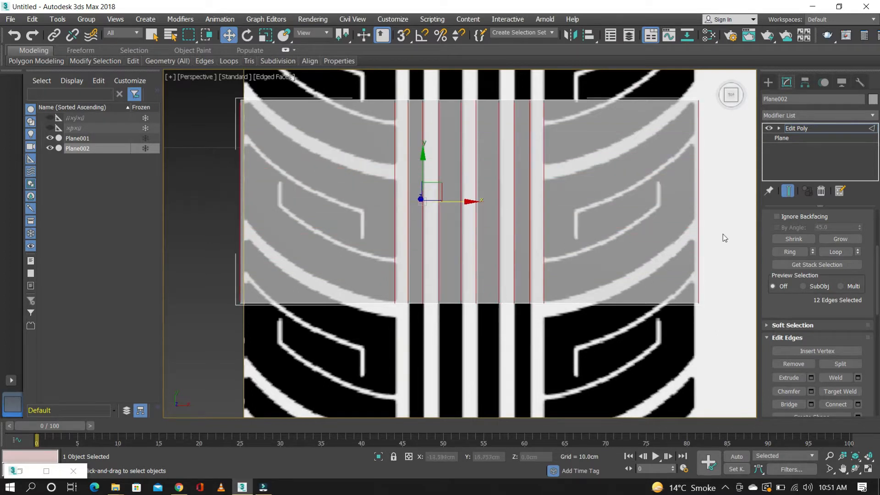
{"action": "left_click", "coordinate": [467, 253]}
{"action": "left_click", "coordinate": [466, 298]}
Move the new horizontal vertex rows down to line up with the tread grooves where they meet the central band
{"action": "scroll", "coordinate": [785, 303], "scroll_direction": "up", "scroll_amount": 3}
{"action": "left_click", "coordinate": [785, 305]}
{"action": "mouse_move", "coordinate": [204, 123]}
{"action": "left_mouse_down"}
{"action": "mouse_move", "coordinate": [589, 158]}
{"action": "mouse_move", "coordinate": [732, 159]}
{"action": "mouse_move", "coordinate": [732, 190]}
{"action": "left_mouse_up"}
{"action": "left_click_drag", "start_coordinate": [470, 120], "coordinate": [471, 154]}
{"action": "left_click_drag", "start_coordinate": [216, 151], "coordinate": [729, 193]}
{"action": "left_click_drag", "start_coordinate": [471, 140], "coordinate": [473, 145]}
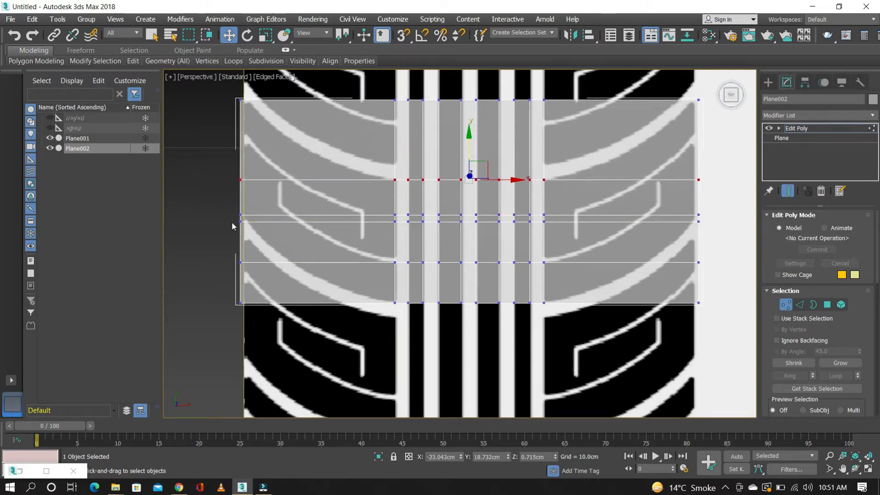
{"action": "mouse_move", "coordinate": [468, 179]}
{"action": "left_mouse_down"}
{"action": "mouse_move", "coordinate": [470, 199]}
{"action": "mouse_move", "coordinate": [471, 190]}
{"action": "left_mouse_up"}
{"action": "left_click_drag", "start_coordinate": [507, 256], "coordinate": [504, 255]}
{"action": "left_click_drag", "start_coordinate": [469, 198], "coordinate": [469, 203]}
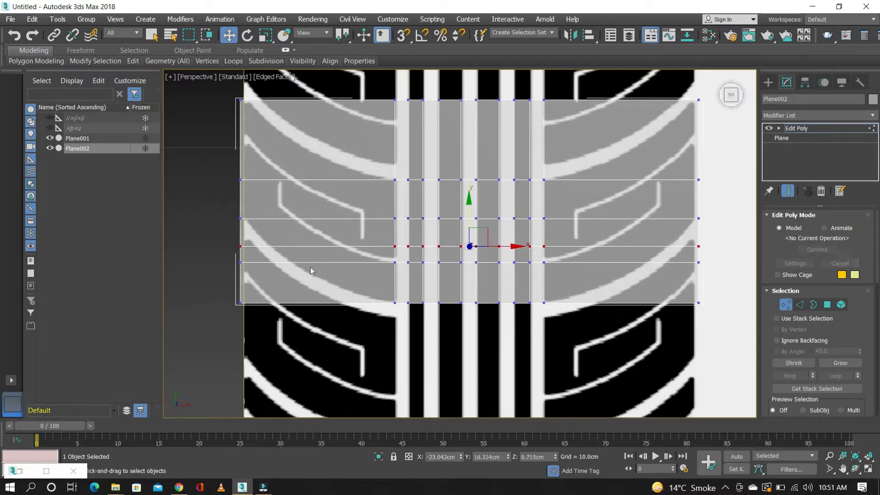
{"action": "left_click_drag", "start_coordinate": [711, 270], "coordinate": [711, 271]}
{"action": "left_click", "coordinate": [388, 285]}
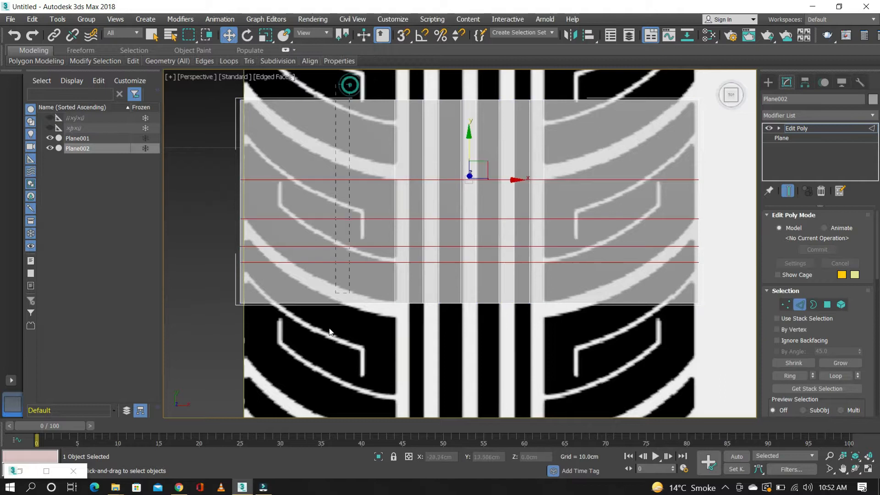
Connect the right shoulder's horizontal edges with 4 segments and raise the new vertex columns to start the groove curve
{"action": "left_click_drag", "start_coordinate": [572, 141], "coordinate": [586, 317]}
{"action": "left_click", "coordinate": [731, 192]}
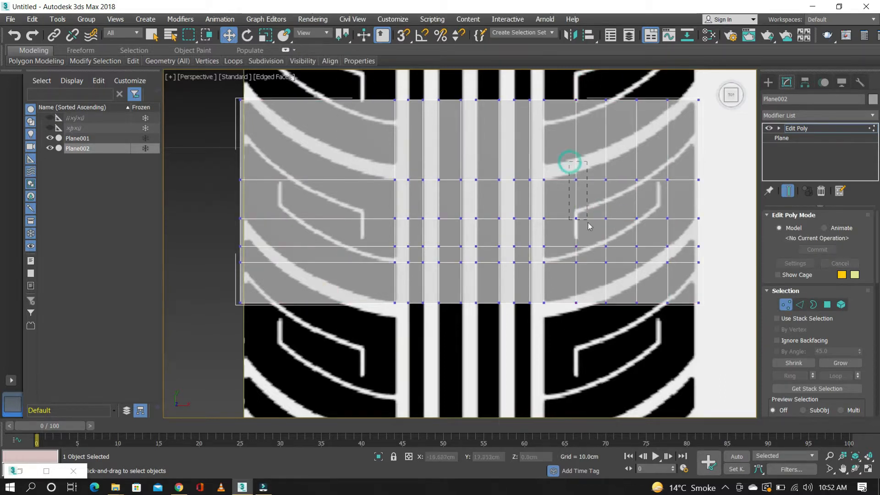
{"action": "left_click_drag", "start_coordinate": [710, 337], "coordinate": [711, 337]}
{"action": "left_click_drag", "start_coordinate": [640, 205], "coordinate": [640, 198]}
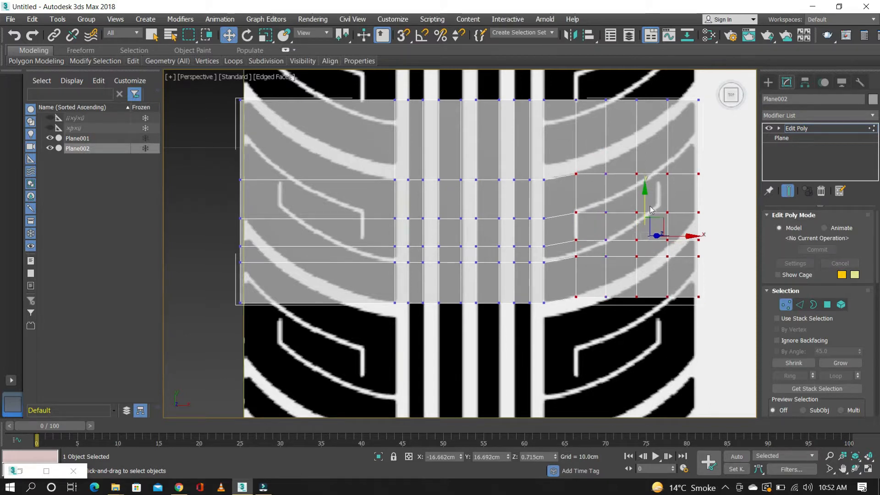
{"action": "left_click_drag", "start_coordinate": [646, 205], "coordinate": [645, 188]}
{"action": "key", "text": "ctrl+z"}
{"action": "key", "text": "ctrl+z"}
Raise the right shoulder's outer vertex columns progressively so the rows follow the curved tread groove
{"action": "left_click_drag", "start_coordinate": [569, 161], "coordinate": [585, 314], "text": "alt"}
{"action": "left_click_drag", "start_coordinate": [652, 202], "coordinate": [652, 190]}
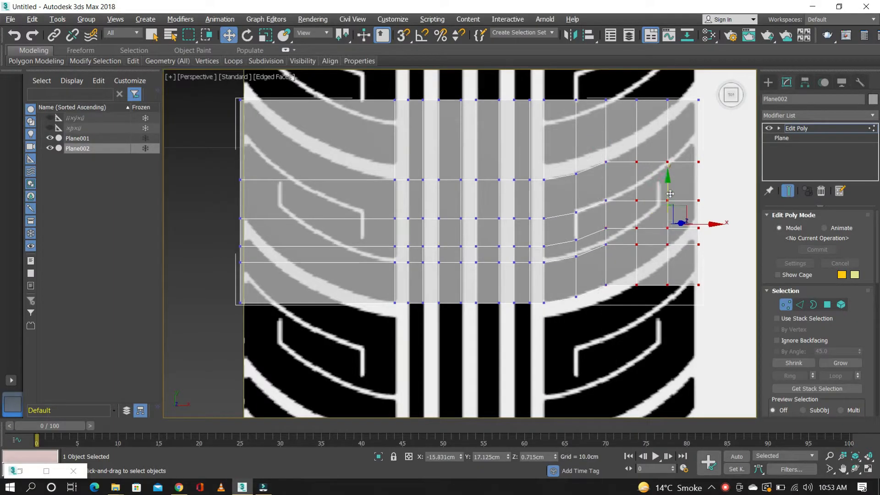
{"action": "left_click_drag", "start_coordinate": [625, 133], "coordinate": [650, 285], "text": "alt"}
{"action": "left_click_drag", "start_coordinate": [683, 184], "coordinate": [687, 160]}
{"action": "left_click_drag", "start_coordinate": [656, 113], "coordinate": [681, 262], "text": "alt"}
{"action": "left_click_drag", "start_coordinate": [699, 150], "coordinate": [715, 120]}
Switch the viewport to an orthographic view and shift the central band's last right-hand vertex column onto its groove edge
{"action": "middle_click_drag", "start_coordinate": [684, 157], "coordinate": [654, 176]}
{"action": "left_click", "coordinate": [198, 79]}
{"action": "left_click", "coordinate": [222, 123]}
{"action": "scroll", "coordinate": [597, 231], "scroll_direction": "up", "scroll_amount": 3}
{"action": "scroll", "coordinate": [458, 145], "scroll_direction": "down", "scroll_amount": 3}
{"action": "scroll", "coordinate": [419, 154], "scroll_direction": "up", "scroll_amount": 2}
{"action": "left_click_drag", "start_coordinate": [418, 153], "coordinate": [431, 327]}
{"action": "scroll", "coordinate": [432, 327], "scroll_direction": "down", "scroll_amount": 3}
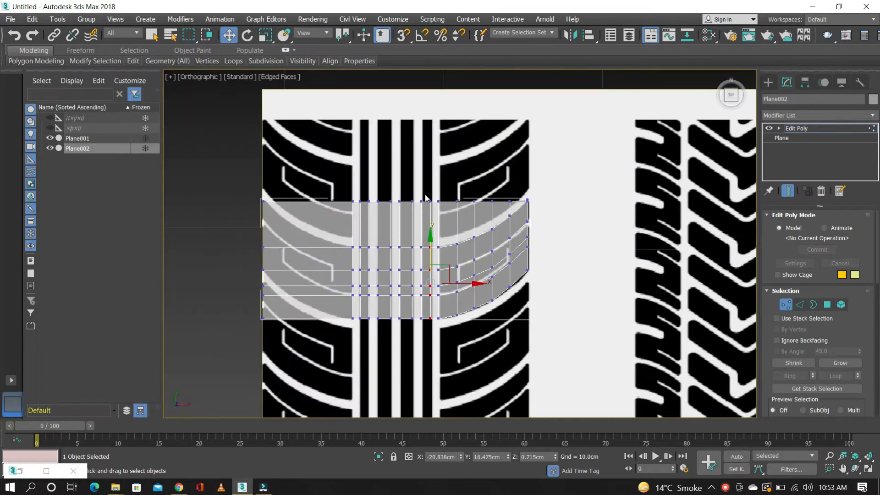
{"action": "scroll", "coordinate": [429, 280], "scroll_direction": "up", "scroll_amount": 3}
{"action": "left_click_drag", "start_coordinate": [471, 249], "coordinate": [475, 249]}
Nudge the right shoulder's vertex columns sideways to match the reference image, including the outer edge
{"action": "scroll", "coordinate": [470, 246], "scroll_direction": "down", "scroll_amount": 1}
{"action": "left_click_drag", "start_coordinate": [453, 92], "coordinate": [486, 353]}
{"action": "left_click_drag", "start_coordinate": [499, 249], "coordinate": [501, 249]}
{"action": "left_click_drag", "start_coordinate": [485, 97], "coordinate": [512, 348]}
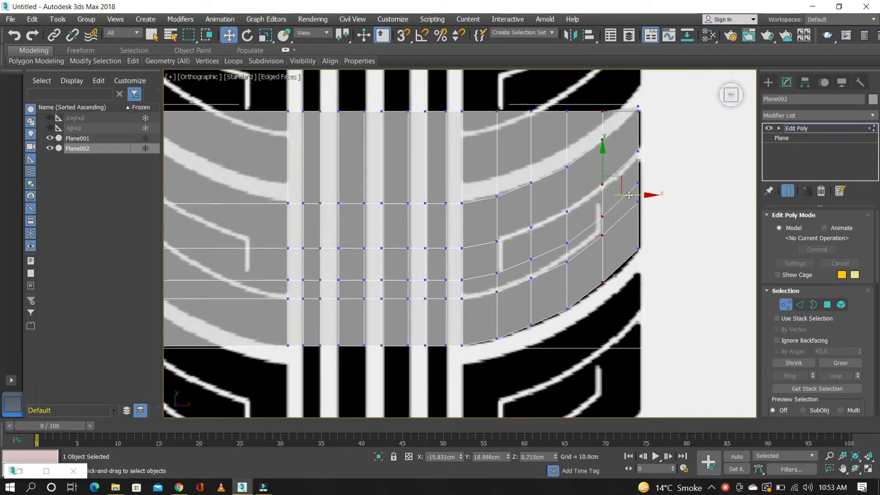
{"action": "left_click_drag", "start_coordinate": [588, 221], "coordinate": [591, 221]}
{"action": "left_click_drag", "start_coordinate": [631, 89], "coordinate": [651, 283]}
{"action": "left_click_drag", "start_coordinate": [665, 167], "coordinate": [667, 167]}
Lower the plane's upper-right corner vertex to line up with the top edge
{"action": "scroll", "coordinate": [635, 102], "scroll_direction": "up", "scroll_amount": 4}
{"action": "scroll", "coordinate": [652, 120], "scroll_direction": "down", "scroll_amount": 3}
{"action": "left_click", "coordinate": [656, 121]}
{"action": "left_click_drag", "start_coordinate": [657, 92], "coordinate": [660, 107]}
{"action": "left_click", "coordinate": [624, 124]}
{"action": "scroll", "coordinate": [624, 124], "scroll_direction": "down", "scroll_amount": 5}
{"action": "scroll", "coordinate": [525, 235], "scroll_direction": "up", "scroll_amount": 2}
{"action": "middle_click_drag", "start_coordinate": [549, 246], "coordinate": [504, 243]}
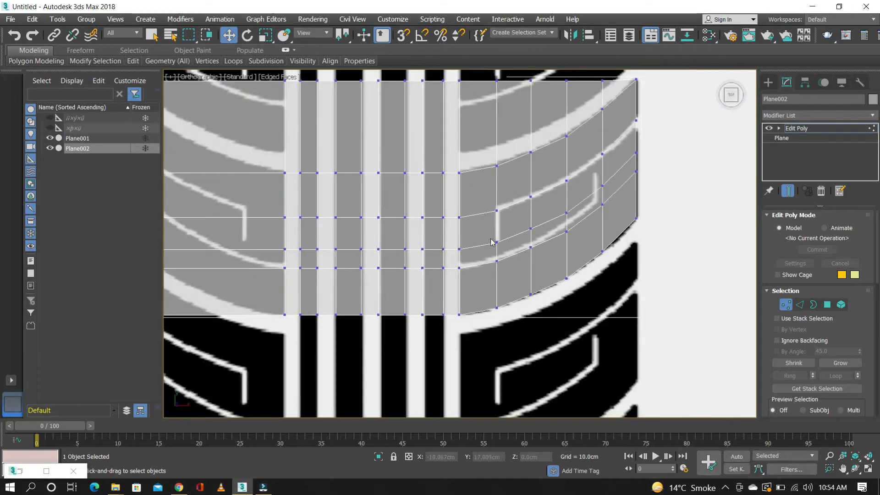
{"action": "scroll", "coordinate": [527, 206], "scroll_direction": "up", "scroll_amount": 2}
{"action": "middle_click_drag", "start_coordinate": [528, 206], "coordinate": [519, 210]}
{"action": "scroll", "coordinate": [432, 240], "scroll_direction": "down", "scroll_amount": 2}
{"action": "scroll", "coordinate": [522, 228], "scroll_direction": "up", "scroll_amount": 2}
{"action": "scroll", "coordinate": [521, 228], "scroll_direction": "down", "scroll_amount": 2}
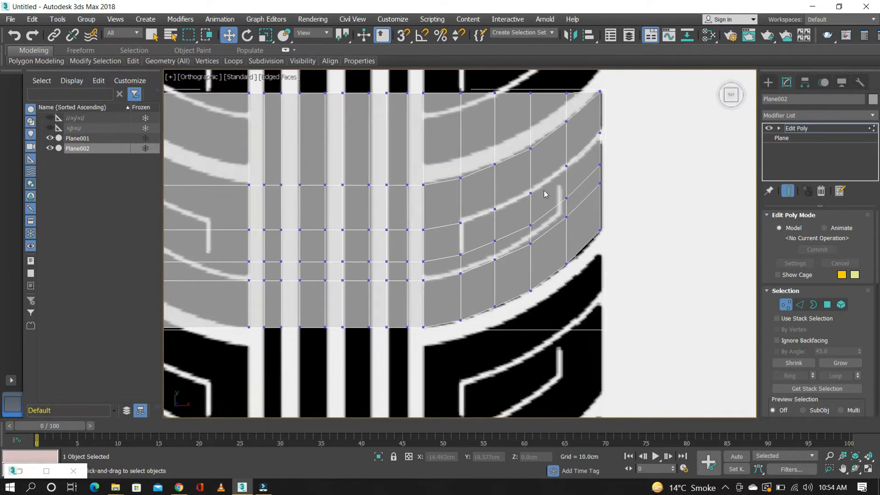
{"action": "left_click_drag", "start_coordinate": [485, 362], "coordinate": [596, 182]}
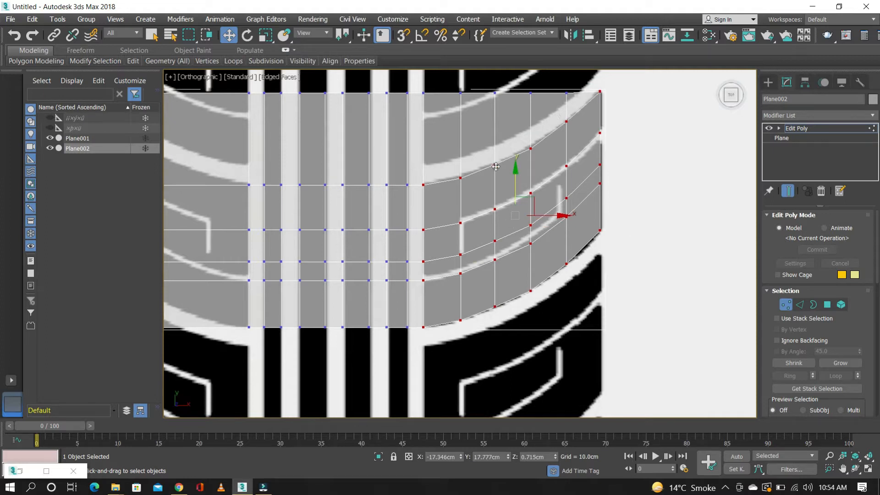
{"action": "left_click_drag", "start_coordinate": [423, 211], "coordinate": [424, 211]}
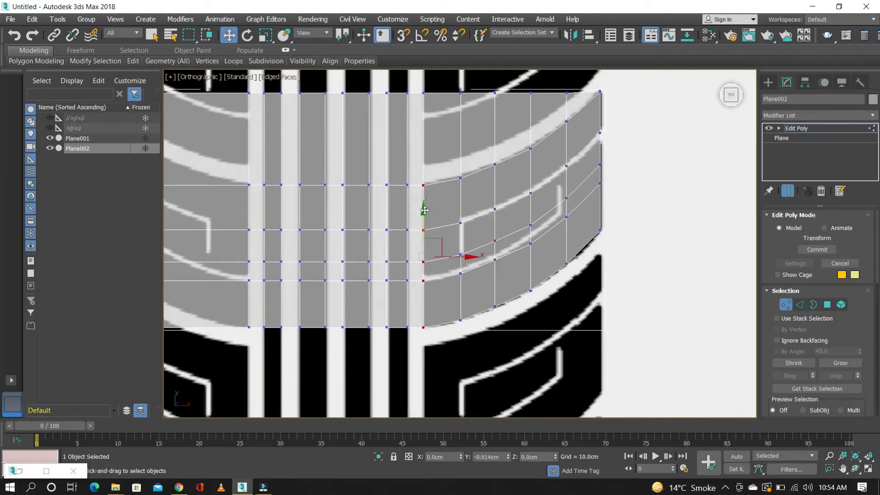
{"action": "key", "text": "ctrl+z"}
{"action": "key", "text": "ctrl+z"}
Scale the right shoulder's vertex columns vertically, one by one out to the outer edge, so the rows fit the curved grooves
{"action": "key", "text": "y"}
{"action": "key", "text": "r"}
{"action": "left_click_drag", "start_coordinate": [461, 188], "coordinate": [462, 188]}
{"action": "left_click_drag", "start_coordinate": [481, 337], "coordinate": [499, 184]}
{"action": "left_click_drag", "start_coordinate": [438, 168], "coordinate": [469, 339]}
{"action": "left_click_drag", "start_coordinate": [462, 197], "coordinate": [463, 195]}
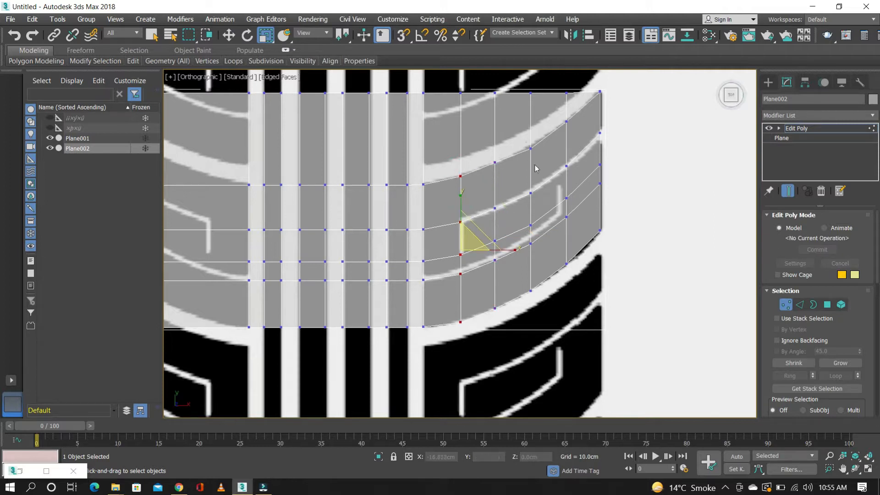
{"action": "left_click_drag", "start_coordinate": [529, 171], "coordinate": [533, 171]}
{"action": "left_click_drag", "start_coordinate": [555, 106], "coordinate": [578, 280]}
{"action": "left_click_drag", "start_coordinate": [568, 143], "coordinate": [568, 142]}
{"action": "left_click_drag", "start_coordinate": [593, 82], "coordinate": [618, 248]}
{"action": "left_click_drag", "start_coordinate": [601, 103], "coordinate": [603, 99]}
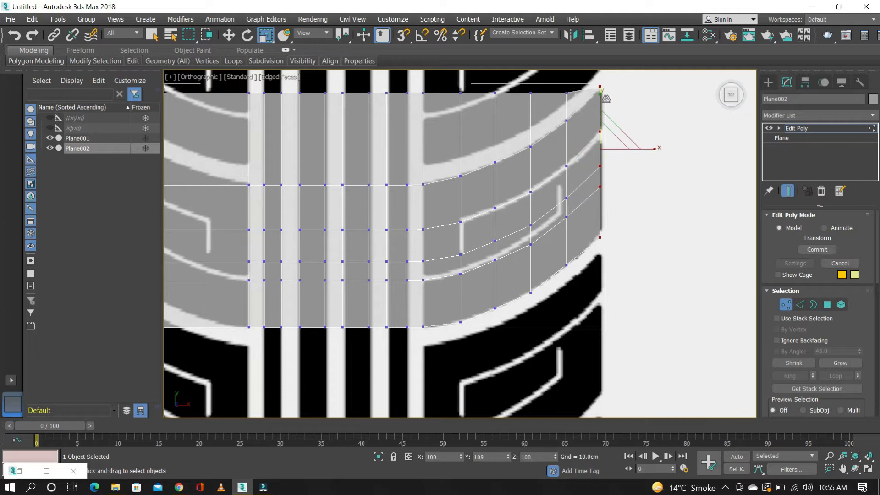
Move the two vertices beside the bracket groove's short right-hand segment inward toward its lower corner
{"action": "key", "text": "w"}
{"action": "scroll", "coordinate": [458, 277], "scroll_direction": "up", "scroll_amount": 3}
{"action": "scroll", "coordinate": [499, 236], "scroll_direction": "down", "scroll_amount": 3}
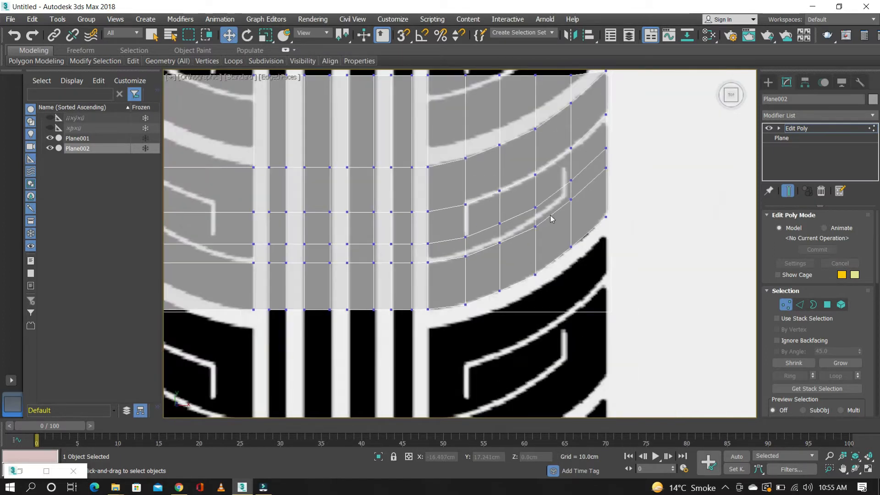
{"action": "left_click", "coordinate": [535, 227]}
{"action": "scroll", "coordinate": [564, 192], "scroll_direction": "up", "scroll_amount": 3}
{"action": "left_click_drag", "start_coordinate": [536, 191], "coordinate": [580, 161]}
{"action": "left_click", "coordinate": [578, 206]}
{"action": "scroll", "coordinate": [572, 161], "scroll_direction": "down", "scroll_amount": 3}
{"action": "scroll", "coordinate": [563, 163], "scroll_direction": "up", "scroll_amount": 3}
{"action": "scroll", "coordinate": [562, 161], "scroll_direction": "down", "scroll_amount": 3}
{"action": "scroll", "coordinate": [572, 158], "scroll_direction": "up", "scroll_amount": 3}
{"action": "left_click_drag", "start_coordinate": [548, 132], "coordinate": [571, 180]}
{"action": "left_click_drag", "start_coordinate": [588, 158], "coordinate": [584, 161]}
{"action": "left_click_drag", "start_coordinate": [556, 133], "coordinate": [556, 137]}
{"action": "left_click", "coordinate": [607, 185]}
{"action": "middle_click_drag", "start_coordinate": [526, 161], "coordinate": [546, 175]}
Raise the vertex row along the lower curved groove onto the groove line, from the central band to the short vertical segment
{"action": "left_click", "coordinate": [368, 308]}
{"action": "left_click", "coordinate": [293, 320]}
{"action": "left_click", "coordinate": [367, 308], "text": "ctrl"}
{"action": "left_click", "coordinate": [436, 280], "text": "ctrl"}
{"action": "left_click_drag", "start_coordinate": [502, 228], "coordinate": [520, 250], "text": "ctrl"}
{"action": "left_click_drag", "start_coordinate": [564, 180], "coordinate": [594, 192], "text": "ctrl"}
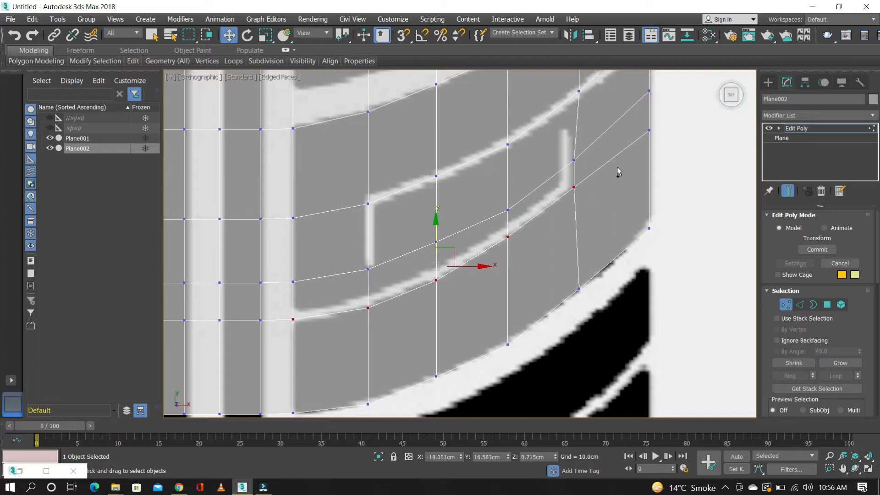
{"action": "left_click_drag", "start_coordinate": [439, 227], "coordinate": [473, 218]}
{"action": "left_click", "coordinate": [293, 316], "text": "alt"}
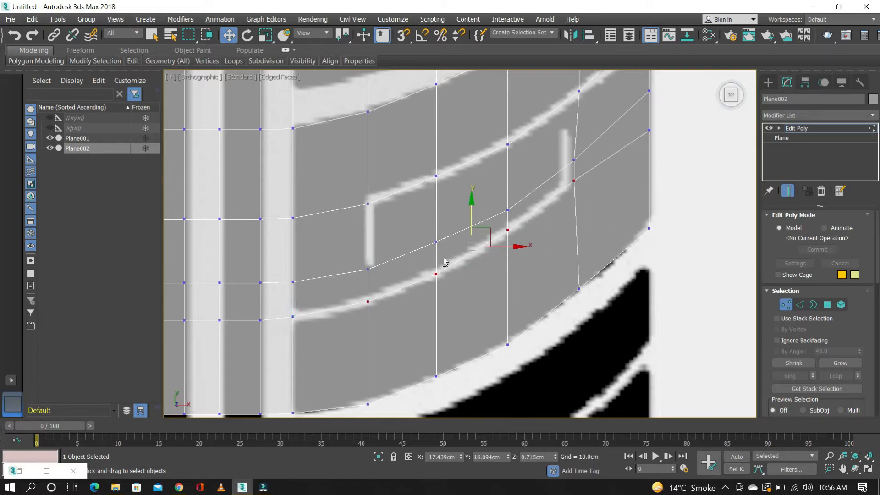
Shift the right-hand segment's vertices onto its vertical line and raise the row above the lower groove at individual columns
{"action": "left_click_drag", "start_coordinate": [571, 150], "coordinate": [598, 161]}
{"action": "left_click", "coordinate": [582, 205]}
{"action": "left_click", "coordinate": [574, 161]}
{"action": "left_click", "coordinate": [587, 194]}
{"action": "left_click_drag", "start_coordinate": [333, 262], "coordinate": [380, 279]}
{"action": "left_click_drag", "start_coordinate": [368, 247], "coordinate": [368, 241]}
{"action": "left_click_drag", "start_coordinate": [498, 198], "coordinate": [520, 218]}
{"action": "left_click_drag", "start_coordinate": [507, 180], "coordinate": [506, 170]}
{"action": "left_click", "coordinate": [539, 185]}
Insert a horizontal edge loop between the bracket groove's rows and move its vertex onto the top of the right-hand segment
{"action": "scroll", "coordinate": [568, 156], "scroll_direction": "down", "scroll_amount": 4}
{"action": "scroll", "coordinate": [572, 139], "scroll_direction": "up", "scroll_amount": 4}
{"action": "scroll", "coordinate": [555, 141], "scroll_direction": "down", "scroll_amount": 4}
{"action": "scroll", "coordinate": [512, 157], "scroll_direction": "up", "scroll_amount": 4}
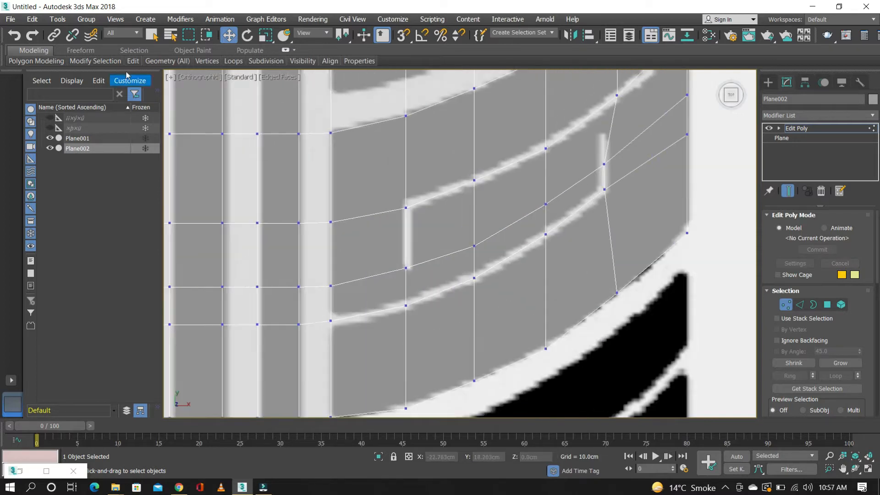
{"action": "mouse_move", "coordinate": [133, 61]}
{"action": "left_click", "coordinate": [225, 86]}
{"action": "left_click", "coordinate": [605, 130]}
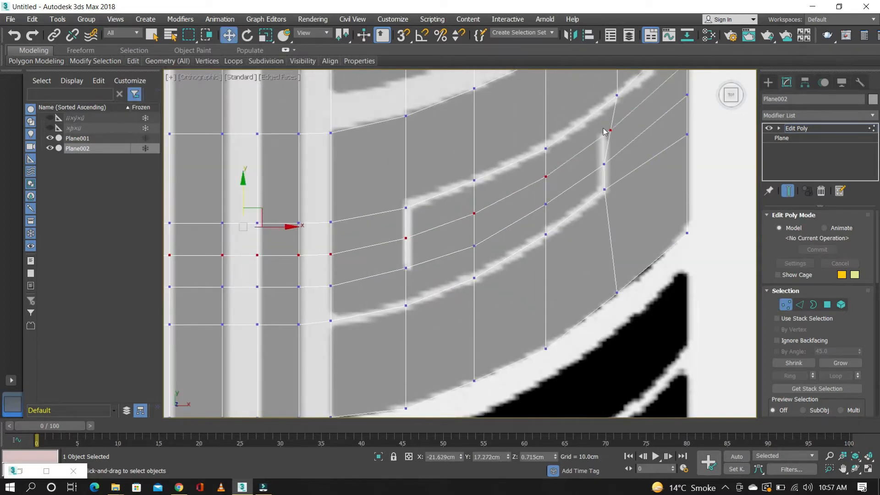
{"action": "scroll", "coordinate": [591, 194], "scroll_direction": "down", "scroll_amount": 1}
{"action": "scroll", "coordinate": [604, 158], "scroll_direction": "up", "scroll_amount": 2}
{"action": "left_click", "coordinate": [609, 140]}
{"action": "left_click_drag", "start_coordinate": [619, 132], "coordinate": [606, 140]}
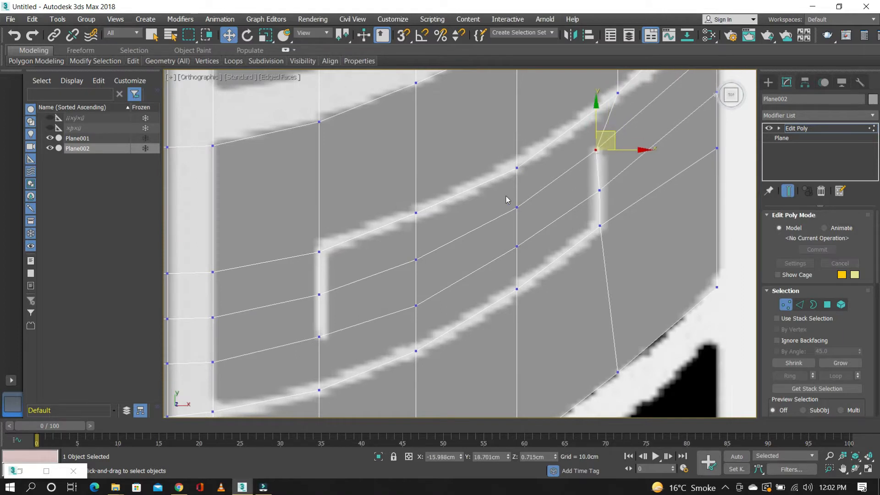
Fine-tune individual vertices along the bracket groove's upper line and the new edge loop to match the reference
{"action": "left_click", "coordinate": [538, 196]}
{"action": "scroll", "coordinate": [483, 175], "scroll_direction": "down", "scroll_amount": 1}
{"action": "scroll", "coordinate": [471, 202], "scroll_direction": "down", "scroll_amount": 2}
{"action": "scroll", "coordinate": [406, 241], "scroll_direction": "up", "scroll_amount": 2}
{"action": "left_click", "coordinate": [405, 249]}
{"action": "left_click_drag", "start_coordinate": [406, 213], "coordinate": [444, 188]}
{"action": "left_click", "coordinate": [367, 211]}
{"action": "scroll", "coordinate": [352, 215], "scroll_direction": "down", "scroll_amount": 2}
{"action": "scroll", "coordinate": [433, 200], "scroll_direction": "up", "scroll_amount": 3}
{"action": "left_click", "coordinate": [444, 225]}
{"action": "left_click", "coordinate": [467, 159]}
Adjust the upper groove row's last two vertices, including the one on the outer edge, to sit on the groove line
{"action": "scroll", "coordinate": [525, 159], "scroll_direction": "down", "scroll_amount": 2}
{"action": "middle_click_drag", "start_coordinate": [543, 151], "coordinate": [537, 163]}
{"action": "left_click", "coordinate": [574, 122]}
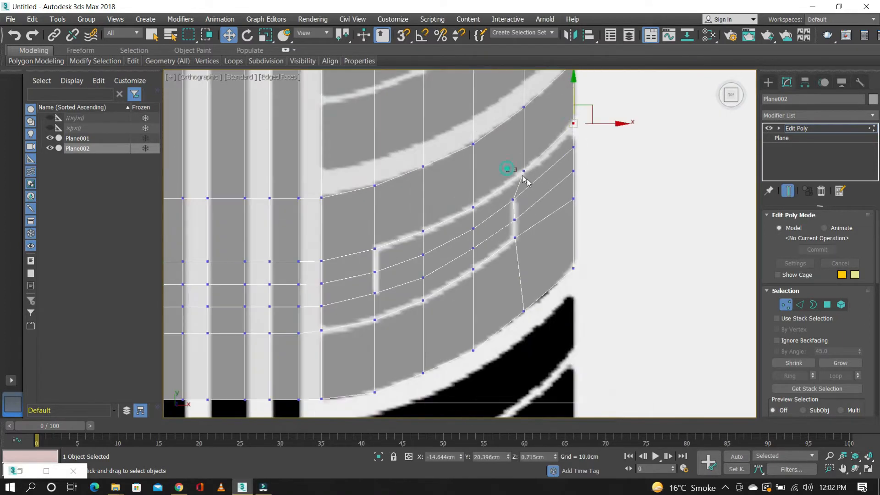
{"action": "left_click", "coordinate": [526, 169]}
{"action": "scroll", "coordinate": [570, 117], "scroll_direction": "up", "scroll_amount": 2}
{"action": "left_click", "coordinate": [581, 127], "text": "ctrl"}
{"action": "left_click_drag", "start_coordinate": [532, 138], "coordinate": [532, 139]}
{"action": "left_click", "coordinate": [581, 127]}
{"action": "left_click_drag", "start_coordinate": [581, 90], "coordinate": [581, 93]}
{"action": "left_click", "coordinate": [523, 115]}
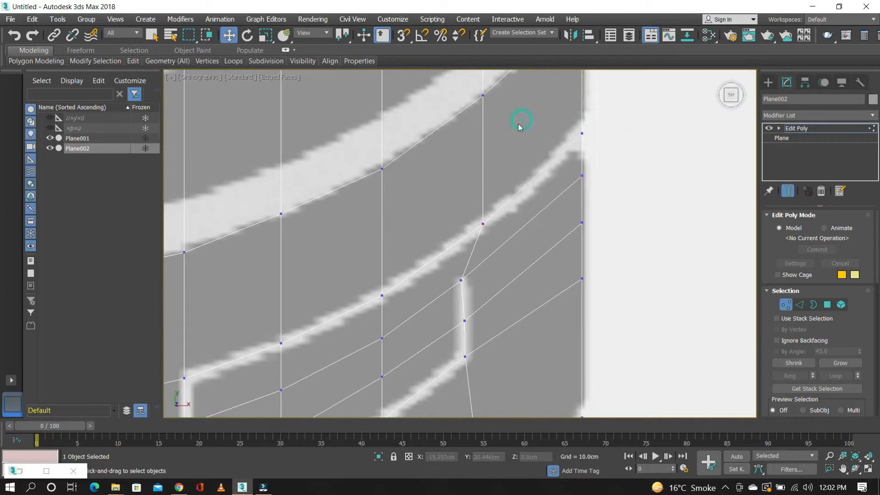
Select the six edges along the lower groove and its short right-hand segment, and chamfer them by 0.092 cm with 1 segment
{"action": "scroll", "coordinate": [518, 119], "scroll_direction": "down", "scroll_amount": 3}
{"action": "scroll", "coordinate": [400, 269], "scroll_direction": "up", "scroll_amount": 3}
{"action": "scroll", "coordinate": [428, 246], "scroll_direction": "down", "scroll_amount": 3}
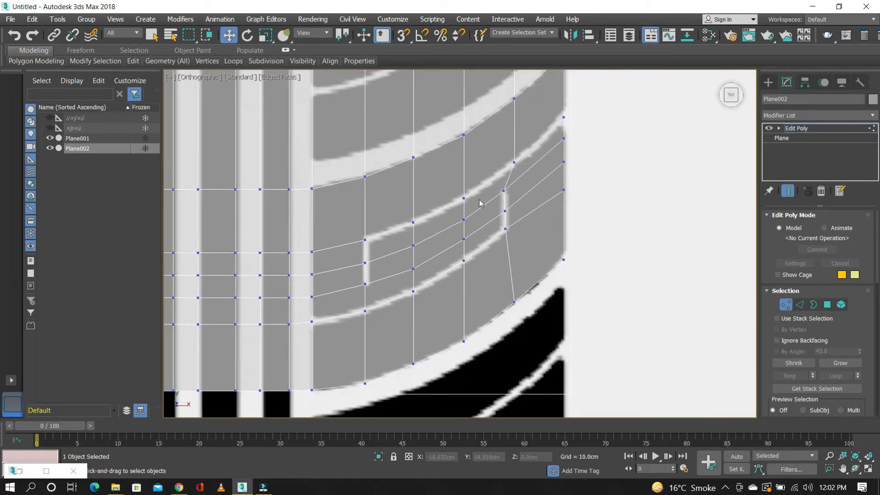
{"action": "left_click", "coordinate": [799, 305]}
{"action": "left_click", "coordinate": [349, 316]}
{"action": "scroll", "coordinate": [565, 206], "scroll_direction": "down", "scroll_amount": 5}
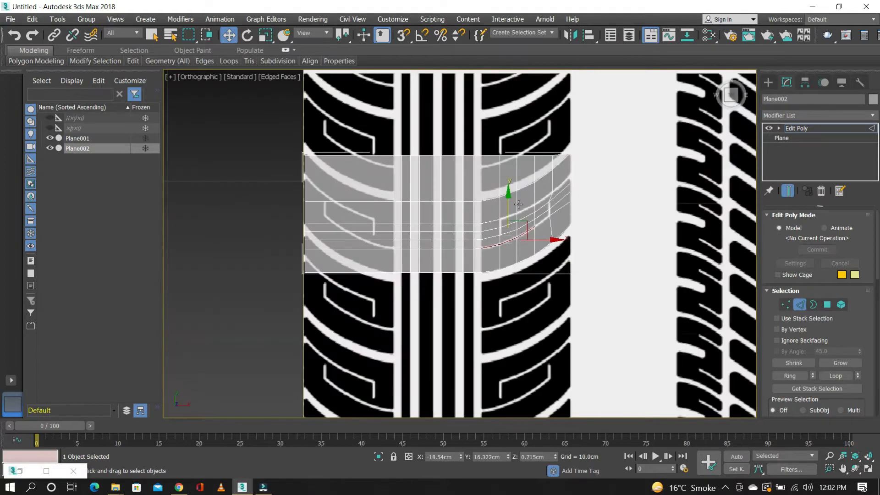
{"action": "scroll", "coordinate": [518, 205], "scroll_direction": "up", "scroll_amount": 4}
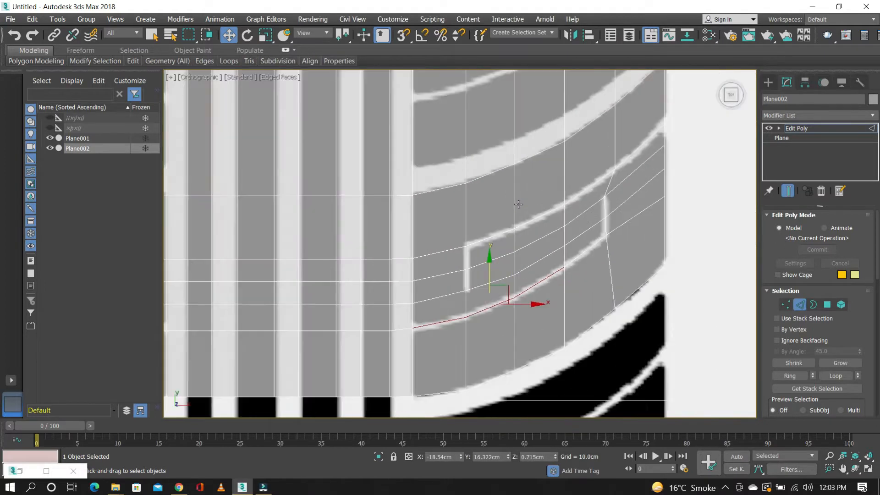
{"action": "scroll", "coordinate": [602, 240], "scroll_direction": "up", "scroll_amount": 3}
{"action": "scroll", "coordinate": [812, 339], "scroll_direction": "down", "scroll_amount": 3}
{"action": "left_click", "coordinate": [811, 391]}
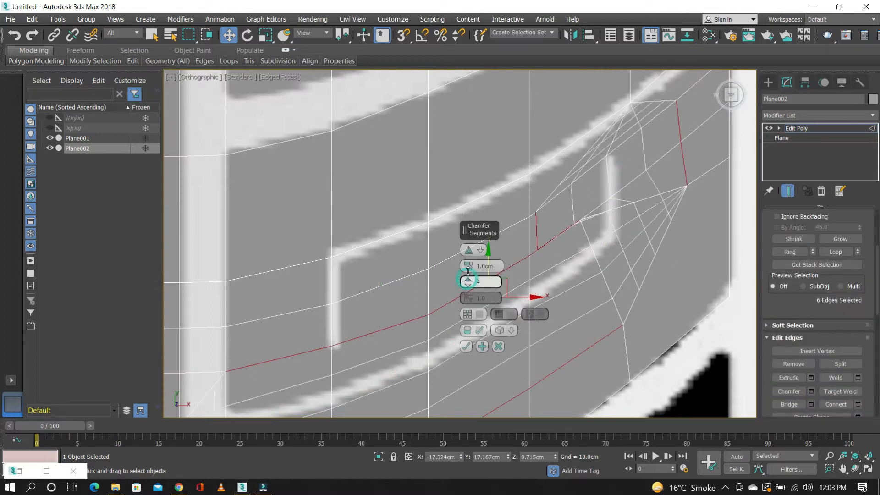
{"action": "left_click_drag", "start_coordinate": [468, 266], "coordinate": [468, 292]}
{"action": "scroll", "coordinate": [548, 199], "scroll_direction": "down", "scroll_amount": 2}
{"action": "scroll", "coordinate": [539, 243], "scroll_direction": "up", "scroll_amount": 2}
{"action": "scroll", "coordinate": [326, 355], "scroll_direction": "down", "scroll_amount": 3}
{"action": "scroll", "coordinate": [468, 347], "scroll_direction": "up", "scroll_amount": 2}
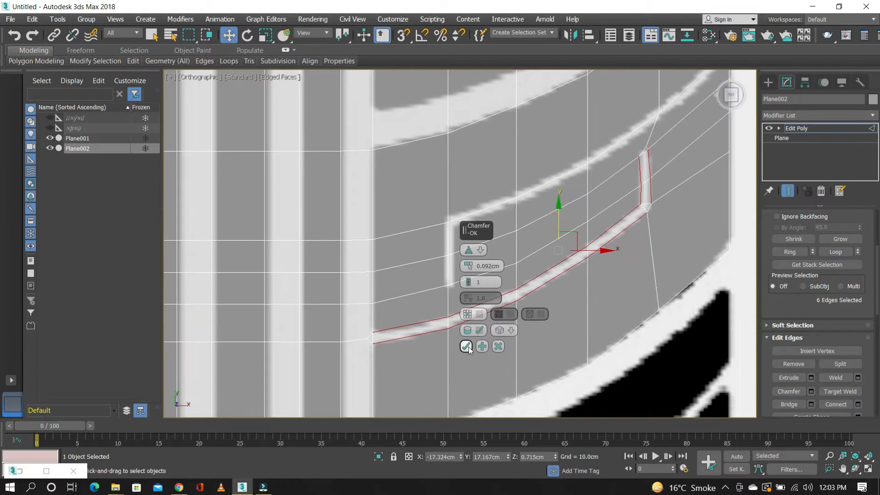
{"action": "left_click", "coordinate": [465, 345]}
Chamfer the six edges along the upper groove and its vertical left-hand segment by 0.092 cm with 1 segment
{"action": "double_click", "coordinate": [520, 193]}
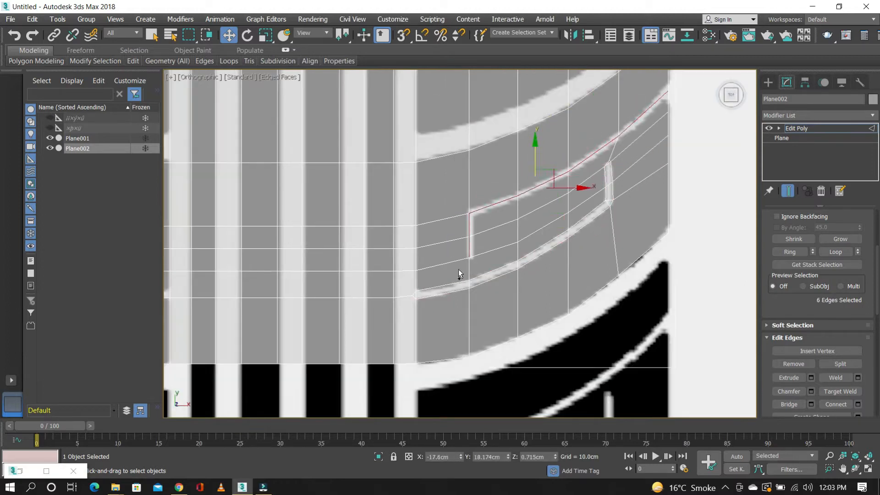
{"action": "left_click", "coordinate": [790, 390]}
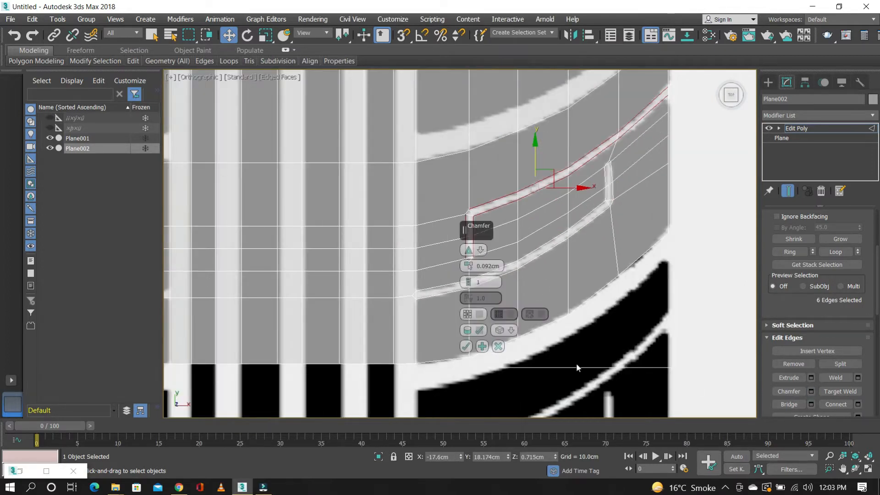
{"action": "scroll", "coordinate": [472, 215], "scroll_direction": "up", "scroll_amount": 3}
{"action": "scroll", "coordinate": [433, 241], "scroll_direction": "down", "scroll_amount": 1}
{"action": "scroll", "coordinate": [784, 291], "scroll_direction": "up", "scroll_amount": 5}
Isolate the tread plane, examine the vertices at the chamfered groove corners, and end the isolation
{"action": "left_click", "coordinate": [785, 290]}
{"action": "scroll", "coordinate": [411, 185], "scroll_direction": "down", "scroll_amount": 5}
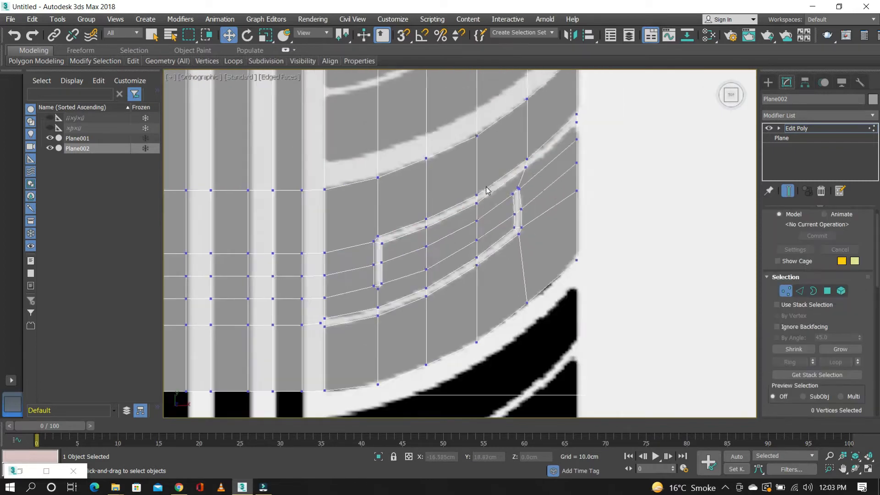
{"action": "scroll", "coordinate": [550, 166], "scroll_direction": "up", "scroll_amount": 4}
{"action": "scroll", "coordinate": [554, 170], "scroll_direction": "down", "scroll_amount": 3}
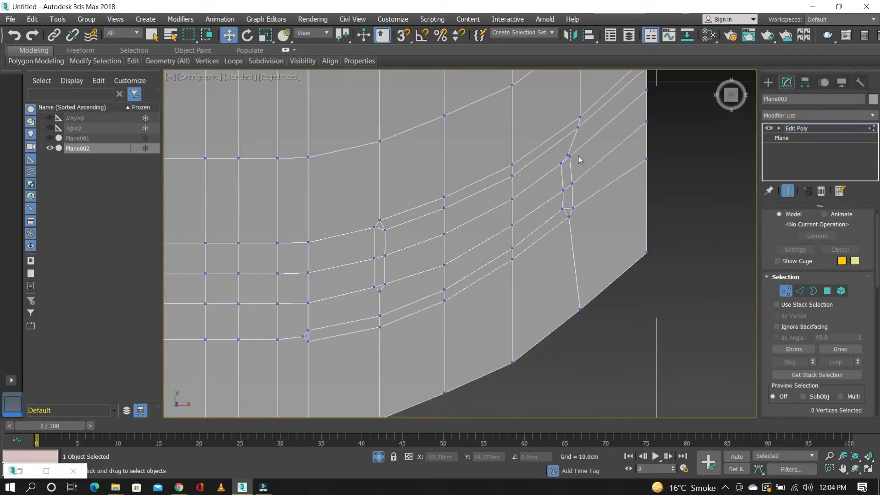
{"action": "scroll", "coordinate": [549, 201], "scroll_direction": "down", "scroll_amount": 2}
{"action": "scroll", "coordinate": [435, 271], "scroll_direction": "up", "scroll_amount": 5}
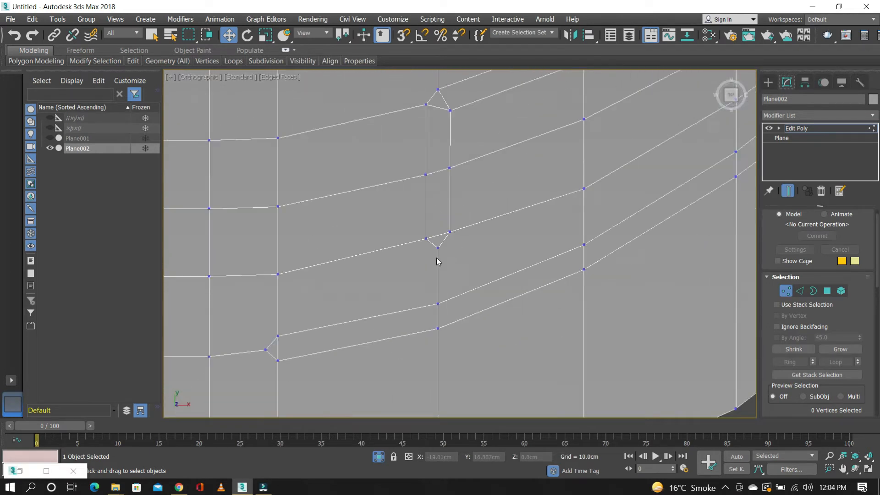
{"action": "scroll", "coordinate": [426, 257], "scroll_direction": "down", "scroll_amount": 3}
{"action": "scroll", "coordinate": [415, 263], "scroll_direction": "up", "scroll_amount": 4}
{"action": "scroll", "coordinate": [415, 264], "scroll_direction": "down", "scroll_amount": 4}
{"action": "scroll", "coordinate": [414, 276], "scroll_direction": "up", "scroll_amount": 4}
{"action": "scroll", "coordinate": [451, 210], "scroll_direction": "down", "scroll_amount": 2}
{"action": "scroll", "coordinate": [452, 209], "scroll_direction": "up", "scroll_amount": 2}
{"action": "scroll", "coordinate": [471, 185], "scroll_direction": "down", "scroll_amount": 2}
{"action": "scroll", "coordinate": [465, 239], "scroll_direction": "down", "scroll_amount": 2}
{"action": "right_click", "coordinate": [470, 274]}
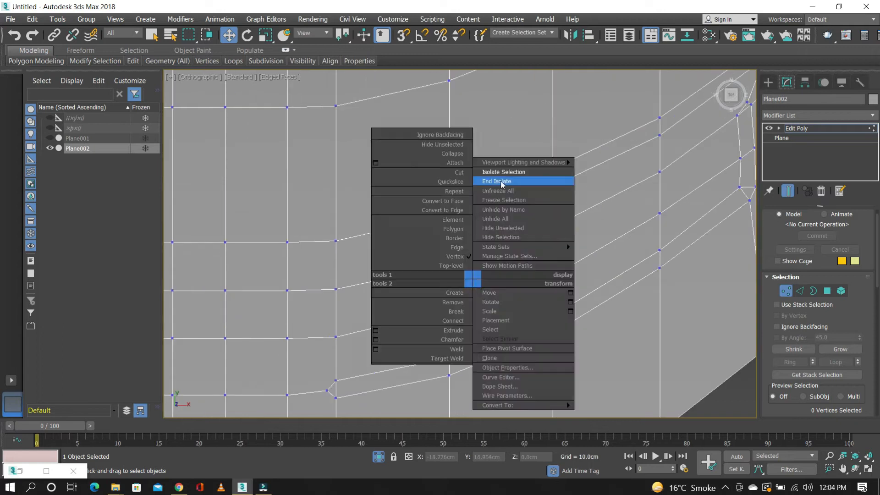
{"action": "left_click", "coordinate": [522, 229]}
Cut two edges from the lower corners of the left vertical groove segment through the lower groove to the plane's bottom edge
{"action": "scroll", "coordinate": [389, 298], "scroll_direction": "up", "scroll_amount": 5}
{"action": "scroll", "coordinate": [396, 235], "scroll_direction": "down", "scroll_amount": 4}
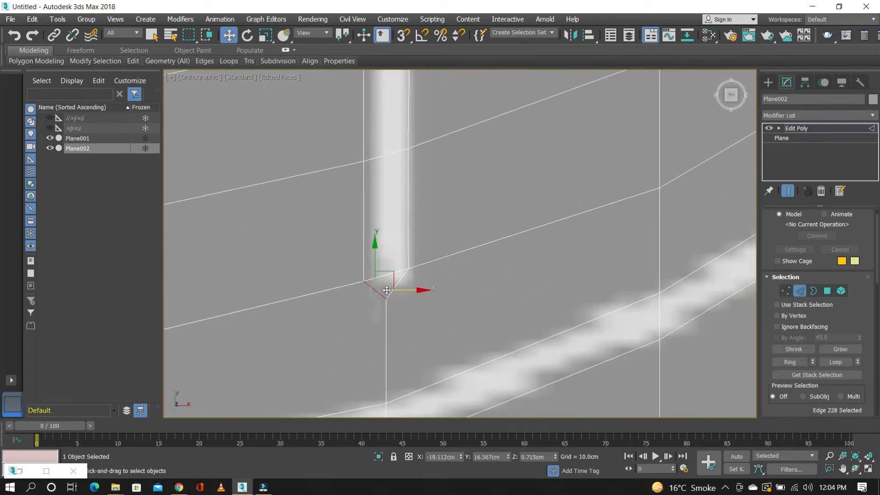
{"action": "left_click", "coordinate": [413, 202]}
{"action": "scroll", "coordinate": [414, 203], "scroll_direction": "down", "scroll_amount": 4}
{"action": "left_click", "coordinate": [430, 324]}
{"action": "scroll", "coordinate": [393, 227], "scroll_direction": "up", "scroll_amount": 4}
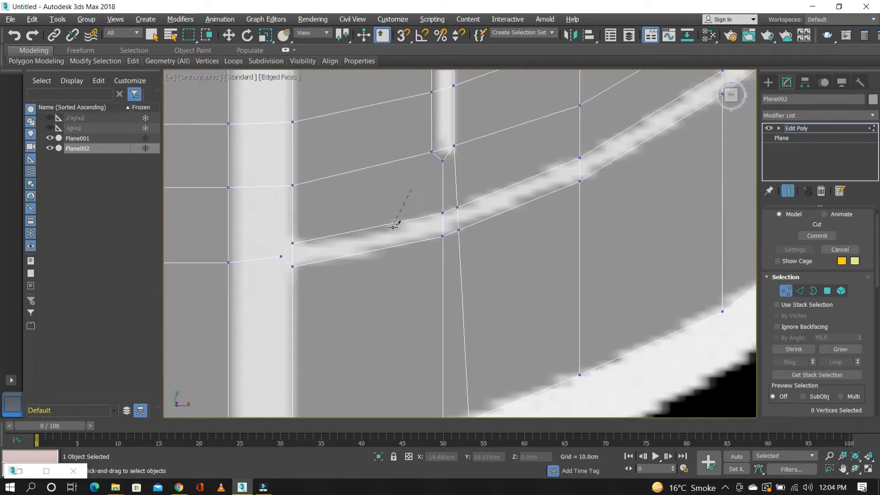
{"action": "left_click", "coordinate": [431, 215]}
{"action": "scroll", "coordinate": [395, 264], "scroll_direction": "down", "scroll_amount": 4}
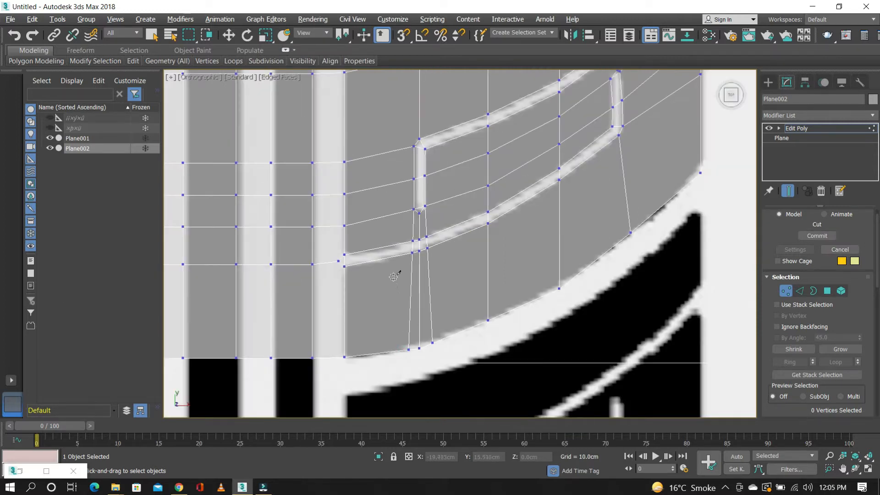
{"action": "right_click", "coordinate": [393, 275]}
Remove the leftover V-shaped corner edges and the central vertical edges below the left vertical groove segment
{"action": "scroll", "coordinate": [417, 231], "scroll_direction": "up", "scroll_amount": 3}
{"action": "left_click", "coordinate": [799, 291]}
{"action": "left_click", "coordinate": [415, 178]}
{"action": "scroll", "coordinate": [418, 163], "scroll_direction": "up", "scroll_amount": 2}
{"action": "left_click", "coordinate": [439, 197], "text": "ctrl"}
{"action": "scroll", "coordinate": [425, 184], "scroll_direction": "down", "scroll_amount": 4}
{"action": "left_click", "coordinate": [424, 193], "text": "ctrl"}
{"action": "middle_click_drag", "start_coordinate": [425, 192], "coordinate": [412, 148]}
{"action": "left_click", "coordinate": [413, 209], "text": "ctrl"}
{"action": "left_click", "coordinate": [413, 258], "text": "ctrl"}
{"action": "scroll", "coordinate": [778, 361], "scroll_direction": "down", "scroll_amount": 3}
{"action": "left_click", "coordinate": [791, 350]}
Cut an edge from the upper-left corner of the right vertical groove segment up through the upper groove into the area above
{"action": "scroll", "coordinate": [389, 218], "scroll_direction": "down", "scroll_amount": 6}
{"action": "scroll", "coordinate": [485, 164], "scroll_direction": "up", "scroll_amount": 2}
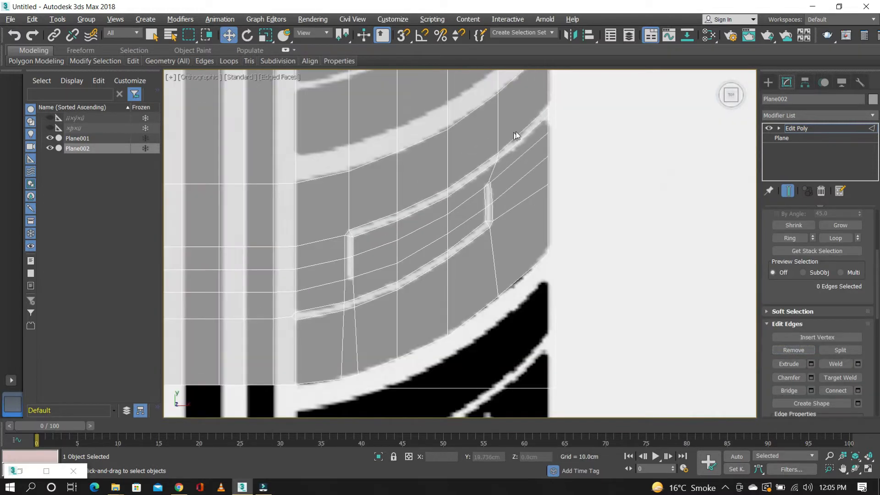
{"action": "scroll", "coordinate": [441, 121], "scroll_direction": "up", "scroll_amount": 4}
{"action": "key", "text": "1"}
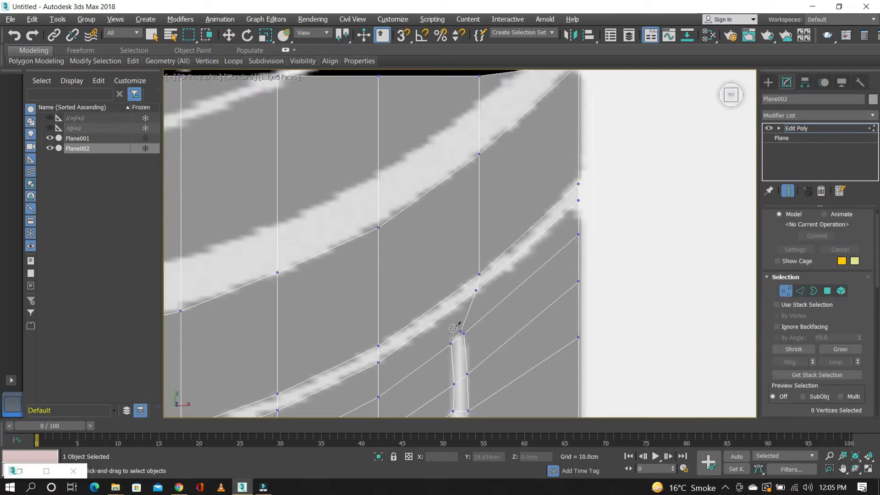
{"action": "key", "text": "alt+c"}
{"action": "left_click", "coordinate": [451, 343]}
{"action": "scroll", "coordinate": [447, 324], "scroll_direction": "down", "scroll_amount": 2}
{"action": "scroll", "coordinate": [439, 320], "scroll_direction": "up", "scroll_amount": 3}
{"action": "scroll", "coordinate": [472, 222], "scroll_direction": "down", "scroll_amount": 2}
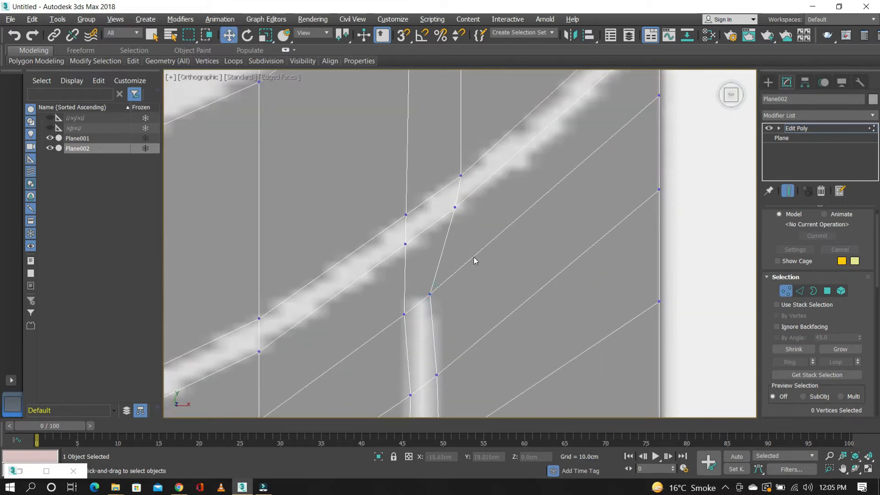
{"action": "scroll", "coordinate": [481, 174], "scroll_direction": "down", "scroll_amount": 4}
{"action": "scroll", "coordinate": [494, 133], "scroll_direction": "up", "scroll_amount": 3}
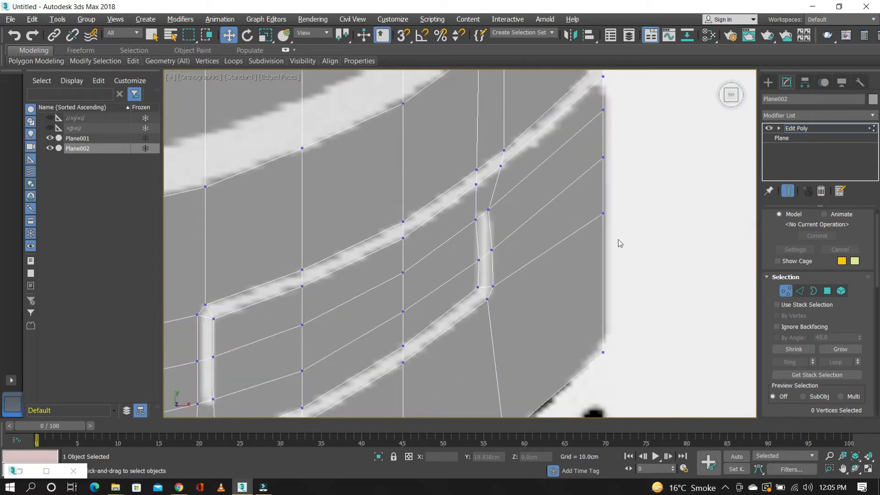
Cut edges across the groove on both sides of the left vertical segment's upper corner
{"action": "key", "text": "4"}
{"action": "scroll", "coordinate": [458, 211], "scroll_direction": "down", "scroll_amount": 4}
{"action": "scroll", "coordinate": [426, 270], "scroll_direction": "up", "scroll_amount": 5}
{"action": "left_click", "coordinate": [785, 291]}
{"action": "scroll", "coordinate": [524, 275], "scroll_direction": "down", "scroll_amount": 3}
{"action": "scroll", "coordinate": [522, 197], "scroll_direction": "up", "scroll_amount": 4}
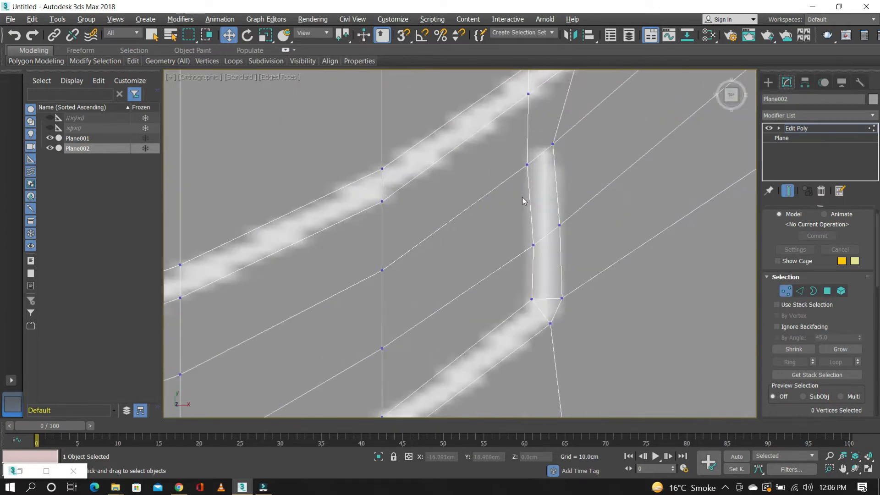
{"action": "key", "text": "alt+c"}
{"action": "scroll", "coordinate": [522, 197], "scroll_direction": "down", "scroll_amount": 3}
{"action": "scroll", "coordinate": [514, 249], "scroll_direction": "up", "scroll_amount": 3}
{"action": "scroll", "coordinate": [578, 221], "scroll_direction": "down", "scroll_amount": 3}
{"action": "scroll", "coordinate": [401, 260], "scroll_direction": "up", "scroll_amount": 4}
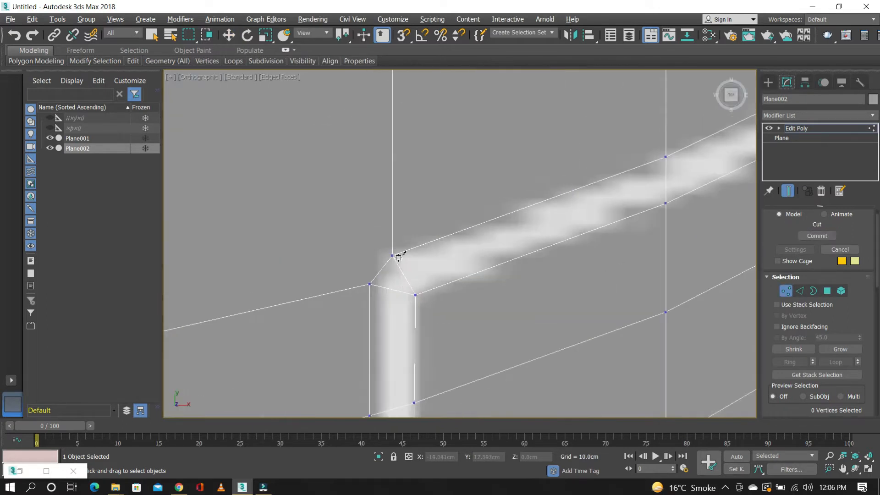
Cut edges across the groove on both sides of the right vertical segment's lower corner
{"action": "scroll", "coordinate": [424, 321], "scroll_direction": "down", "scroll_amount": 3}
{"action": "scroll", "coordinate": [606, 285], "scroll_direction": "up", "scroll_amount": 4}
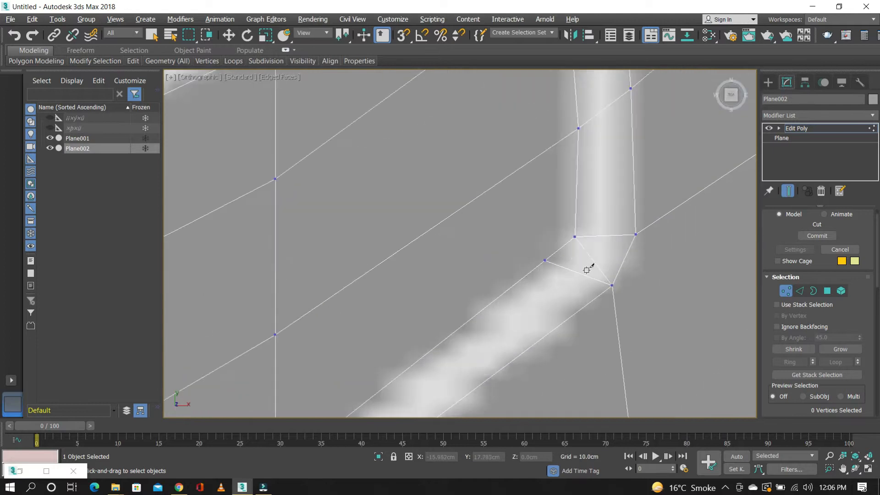
{"action": "left_click", "coordinate": [575, 220]}
{"action": "right_click", "coordinate": [576, 220]}
Remove the old edges inside the right segment's lower groove corner and the left segment's upper groove corner
{"action": "left_click", "coordinate": [800, 291]}
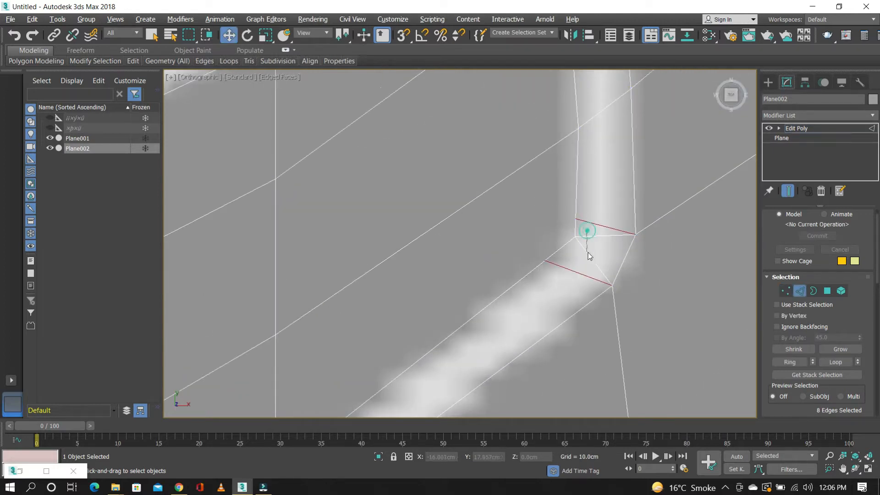
{"action": "left_click", "coordinate": [599, 236]}
{"action": "left_click", "coordinate": [595, 263], "text": "ctrl"}
{"action": "scroll", "coordinate": [624, 263], "scroll_direction": "down", "scroll_amount": 4}
{"action": "scroll", "coordinate": [773, 335], "scroll_direction": "down", "scroll_amount": 3}
{"action": "left_click", "coordinate": [793, 364]}
{"action": "scroll", "coordinate": [515, 310], "scroll_direction": "up", "scroll_amount": 4}
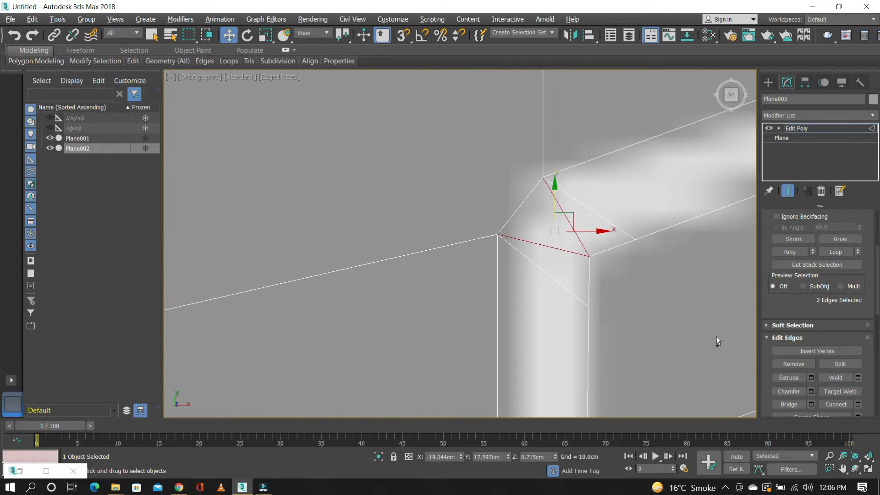
Select the tread-block polygons below the lower groove and the blocks enclosed between the lower and upper grooves
{"action": "scroll", "coordinate": [416, 232], "scroll_direction": "down", "scroll_amount": 5}
{"action": "scroll", "coordinate": [561, 173], "scroll_direction": "down", "scroll_amount": 2}
{"action": "key", "text": "4"}
{"action": "left_click", "coordinate": [597, 225]}
{"action": "left_click", "coordinate": [549, 255], "text": "ctrl"}
{"action": "left_click", "coordinate": [498, 286], "text": "ctrl"}
{"action": "left_click", "coordinate": [454, 305], "text": "ctrl"}
{"action": "left_click", "coordinate": [427, 312], "text": "ctrl"}
{"action": "left_click", "coordinate": [403, 316], "text": "ctrl"}
{"action": "left_click", "coordinate": [420, 282], "text": "ctrl"}
{"action": "left_click", "coordinate": [454, 267], "text": "ctrl"}
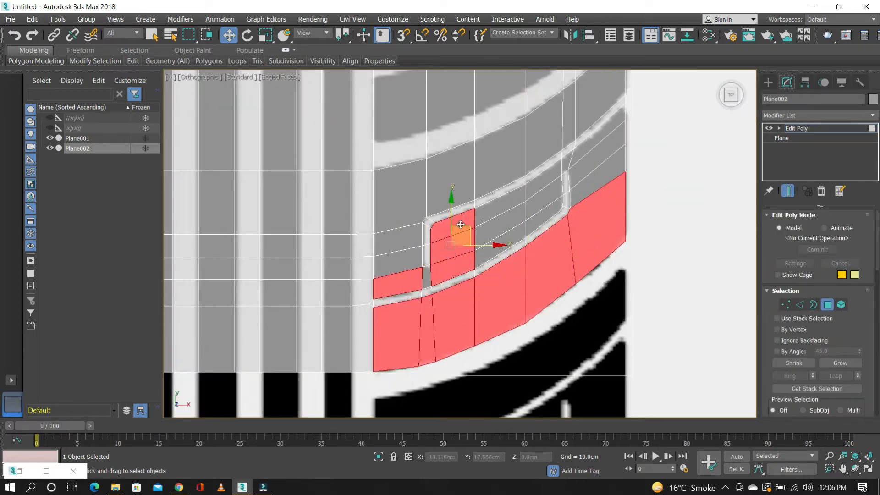
{"action": "left_click", "coordinate": [535, 223], "text": "ctrl"}
{"action": "left_click", "coordinate": [535, 205], "text": "ctrl"}
{"action": "left_click", "coordinate": [533, 187], "text": "ctrl"}
{"action": "scroll", "coordinate": [637, 131], "scroll_direction": "up", "scroll_amount": 2}
{"action": "left_click_drag", "start_coordinate": [669, 118], "coordinate": [547, 178], "text": "ctrl"}
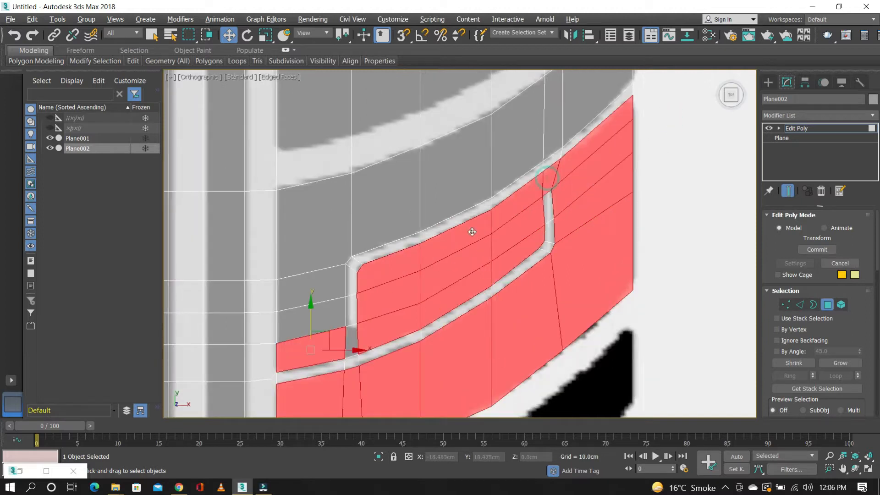
Add the polygons left of the left vertical groove segment and the row above the upper groove to the selection
{"action": "left_click", "coordinate": [304, 318], "text": "ctrl"}
{"action": "left_click", "coordinate": [307, 289], "text": "ctrl"}
{"action": "left_click", "coordinate": [316, 231], "text": "ctrl"}
{"action": "left_click", "coordinate": [373, 195], "text": "ctrl"}
{"action": "scroll", "coordinate": [373, 193], "scroll_direction": "down", "scroll_amount": 2}
{"action": "left_click", "coordinate": [414, 179], "text": "ctrl"}
{"action": "left_click", "coordinate": [444, 165], "text": "ctrl"}
{"action": "left_click", "coordinate": [463, 155], "text": "ctrl"}
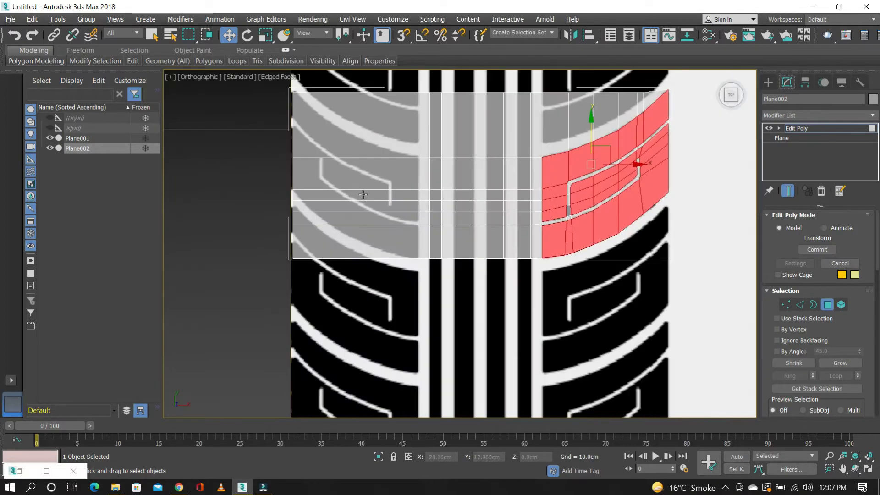
Select the edge loop running along the plane's top border
{"action": "scroll", "coordinate": [528, 165], "scroll_direction": "down", "scroll_amount": 2}
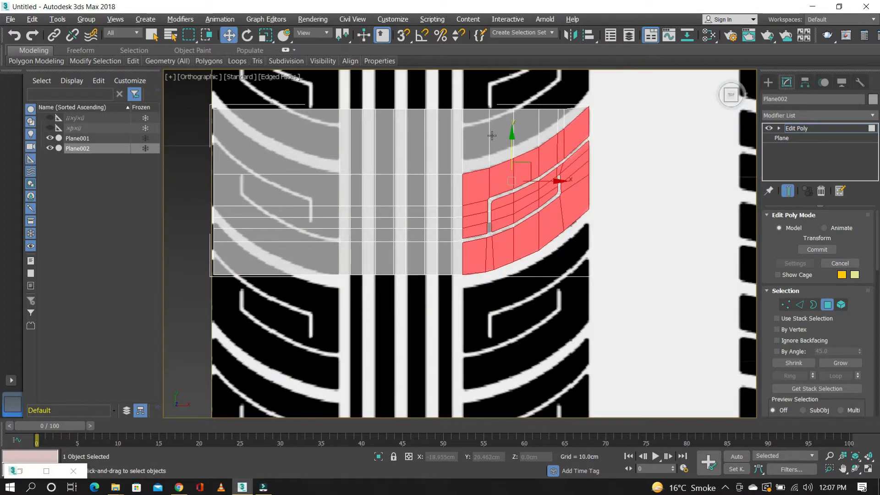
{"action": "scroll", "coordinate": [520, 96], "scroll_direction": "down", "scroll_amount": 1}
{"action": "scroll", "coordinate": [519, 97], "scroll_direction": "up", "scroll_amount": 4}
{"action": "key", "text": "2"}
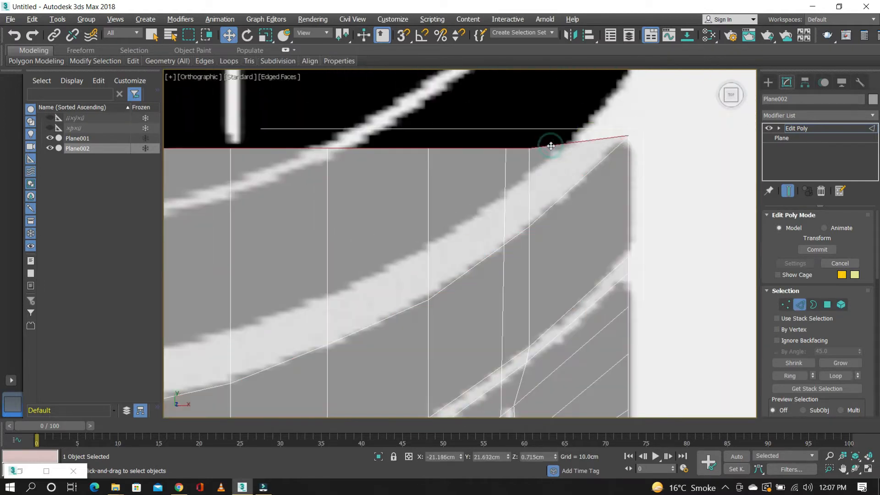
Try reshaping the top edge loop with the Straight and Curve options of Loop Tools, and undo the changes
{"action": "scroll", "coordinate": [566, 146], "scroll_direction": "down", "scroll_amount": 4}
{"action": "mouse_move", "coordinate": [231, 61]}
{"action": "left_click", "coordinate": [301, 180]}
{"action": "left_click", "coordinate": [148, 299]}
{"action": "left_click", "coordinate": [113, 299]}
{"action": "key", "text": "ctrl+z"}
{"action": "key", "text": "ctrl+z"}
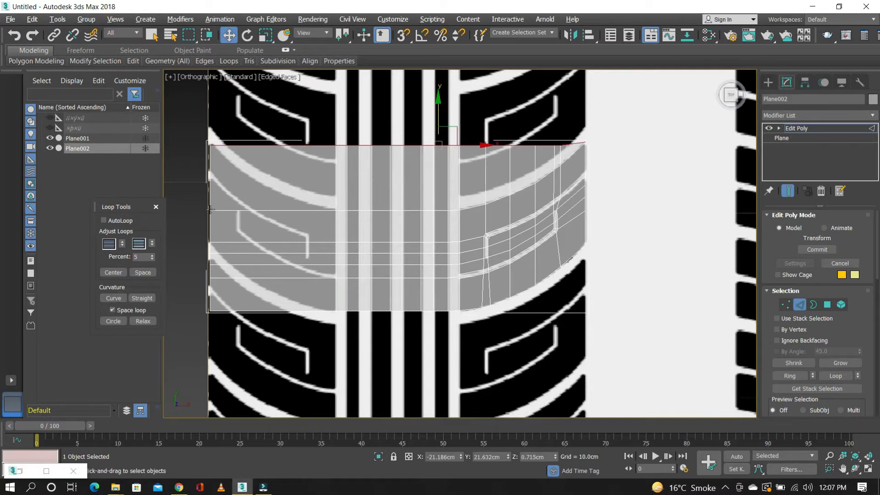
{"action": "left_click", "coordinate": [114, 273]}
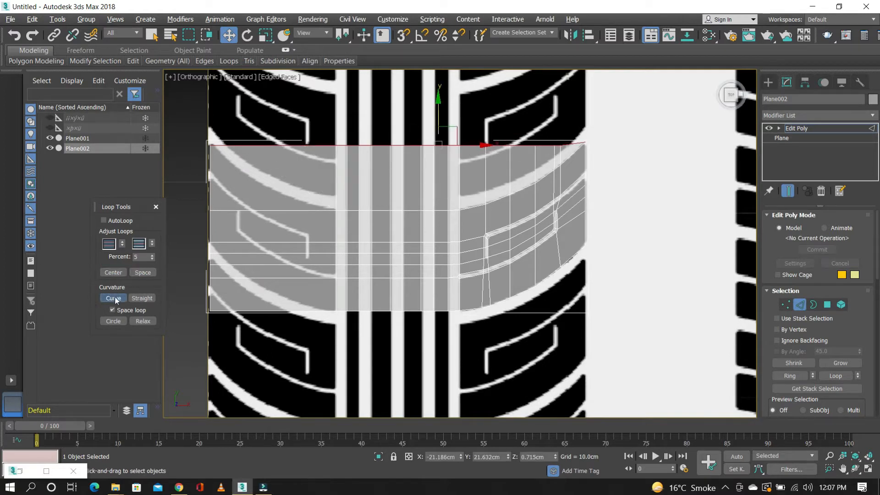
Level the plane's top row of vertices into a straight line and raise it to Y 22.434 cm
{"action": "left_click", "coordinate": [785, 304]}
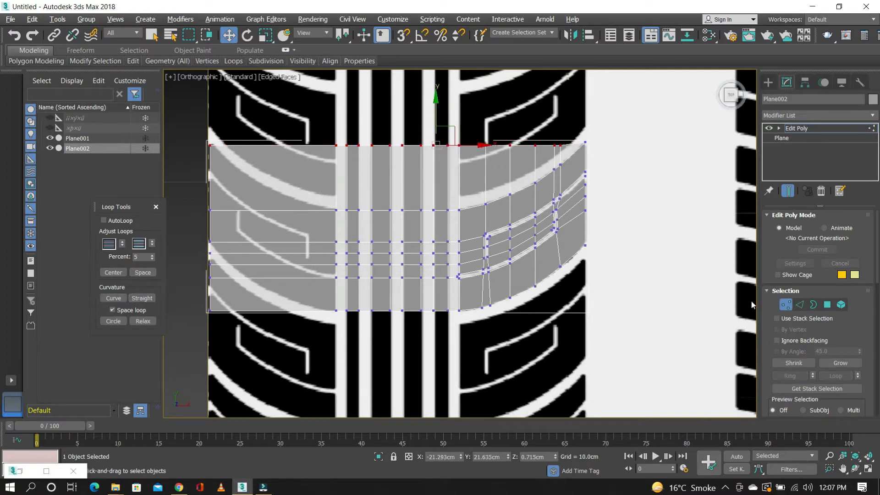
{"action": "key", "text": "r"}
{"action": "key", "text": "w"}
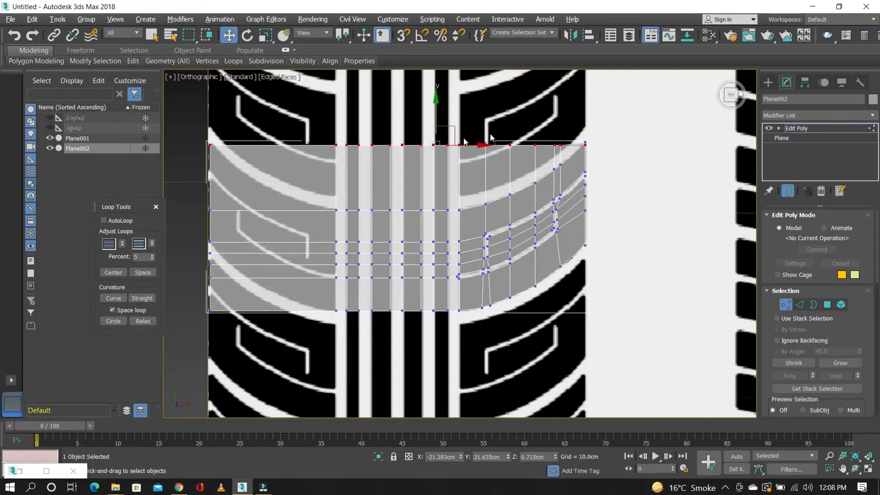
{"action": "left_click_drag", "start_coordinate": [440, 109], "coordinate": [439, 91]}
{"action": "scroll", "coordinate": [429, 110], "scroll_direction": "up", "scroll_amount": 2}
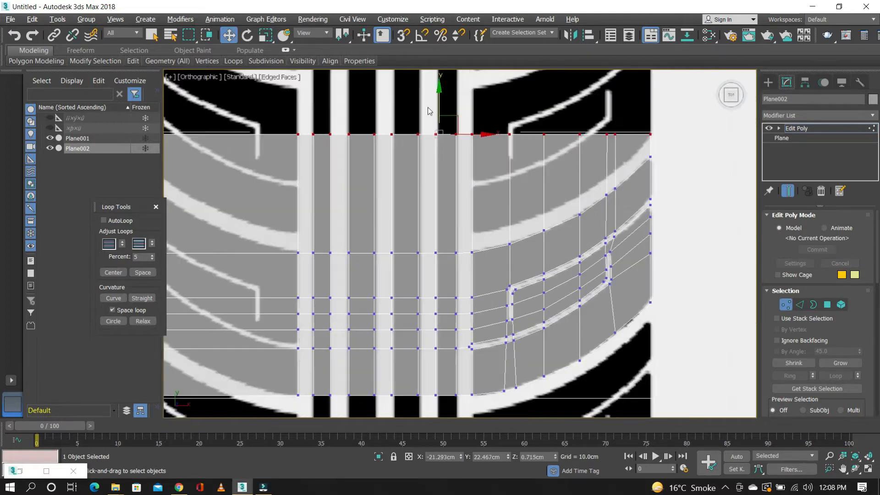
{"action": "middle_click_drag", "start_coordinate": [458, 167], "coordinate": [484, 141]}
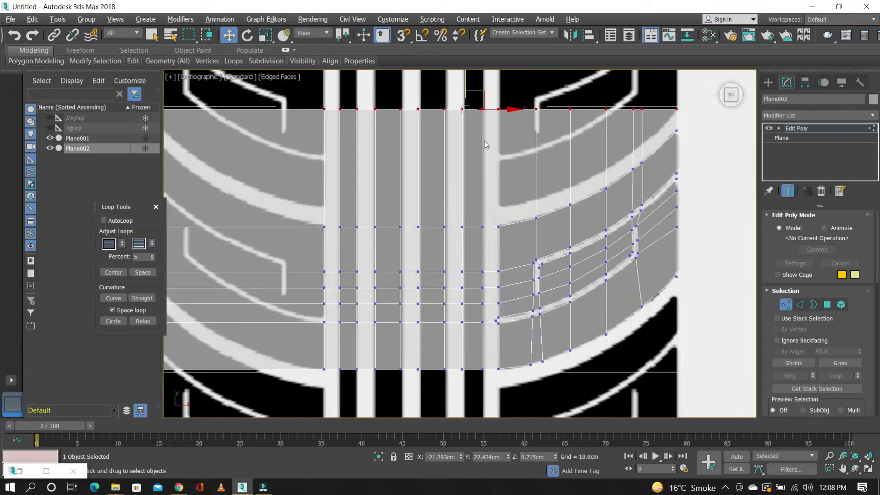
Select the polygons of the plane's left half, including the central stripe
{"action": "scroll", "coordinate": [483, 146], "scroll_direction": "down", "scroll_amount": 2}
{"action": "left_click", "coordinate": [827, 305]}
{"action": "scroll", "coordinate": [545, 182], "scroll_direction": "down", "scroll_amount": 2}
{"action": "left_click_drag", "start_coordinate": [306, 114], "coordinate": [464, 350]}
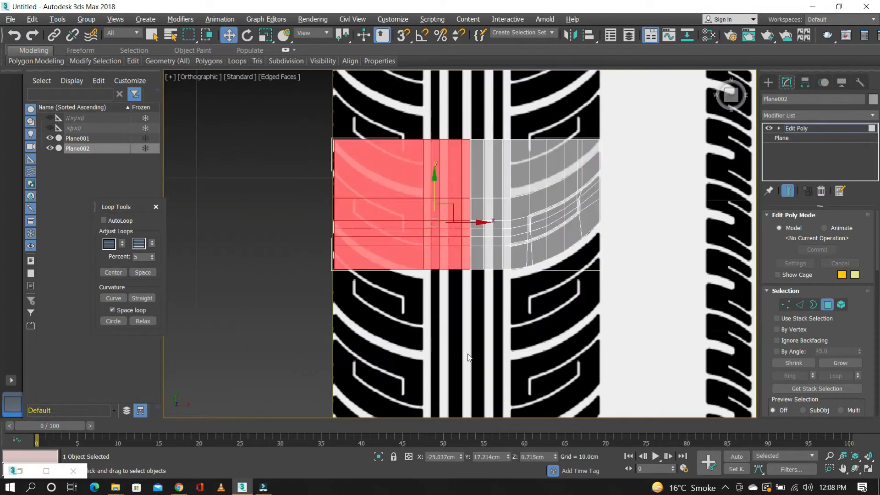
Connect the short edges of the central stripe to add a vertical edge down the plane's middle
{"action": "scroll", "coordinate": [467, 157], "scroll_direction": "up", "scroll_amount": 4}
{"action": "key", "text": "2"}
{"action": "key", "text": "ctrl+shift+e"}
{"action": "key", "text": "ctrl+z"}
{"action": "left_click", "coordinate": [875, 319]}
{"action": "left_click", "coordinate": [857, 279]}
{"action": "right_click", "coordinate": [469, 248]}
{"action": "left_click", "coordinate": [466, 298]}
{"action": "left_click_drag", "start_coordinate": [876, 319], "coordinate": [876, 233]}
Delete all polygons left of the plane's middle edge
{"action": "left_click", "coordinate": [827, 304]}
{"action": "scroll", "coordinate": [439, 180], "scroll_direction": "down", "scroll_amount": 4}
{"action": "left_click_drag", "start_coordinate": [351, 131], "coordinate": [446, 295]}
{"action": "scroll", "coordinate": [437, 161], "scroll_direction": "up", "scroll_amount": 4}
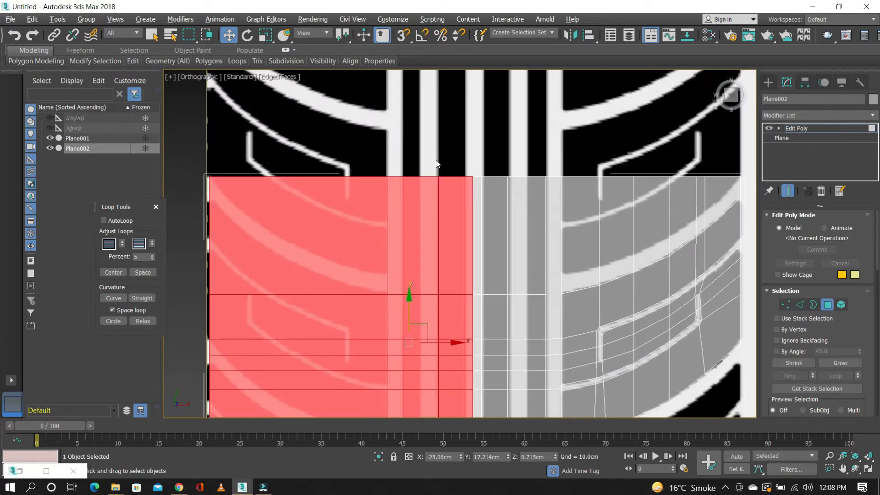
{"action": "key", "text": "Delete"}
Add a Symmetry modifier to the remaining half of the tread plane
{"action": "scroll", "coordinate": [435, 165], "scroll_direction": "down", "scroll_amount": 3}
{"action": "scroll", "coordinate": [477, 190], "scroll_direction": "up", "scroll_amount": 2}
{"action": "left_click", "coordinate": [781, 116]}
{"action": "key", "text": "s"}
{"action": "key", "text": "y"}
{"action": "key", "text": "Return"}
{"action": "scroll", "coordinate": [423, 176], "scroll_direction": "up", "scroll_amount": 2}
{"action": "scroll", "coordinate": [433, 168], "scroll_direction": "down", "scroll_amount": 2}
Add a second Edit Poly modifier between the existing Edit Poly and the Symmetry modifier
{"action": "left_click", "coordinate": [795, 139]}
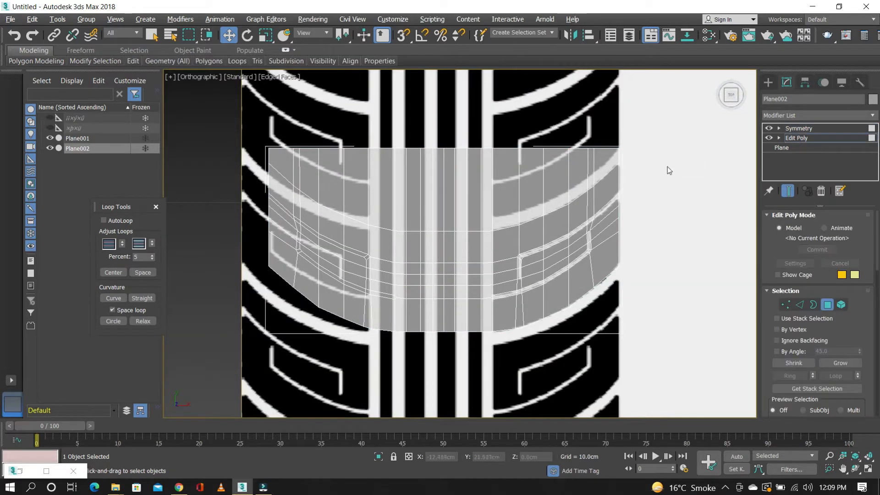
{"action": "scroll", "coordinate": [462, 192], "scroll_direction": "down", "scroll_amount": 4}
{"action": "scroll", "coordinate": [463, 192], "scroll_direction": "up", "scroll_amount": 2}
{"action": "left_click", "coordinate": [786, 116]}
{"action": "key", "text": "e"}
{"action": "left_click", "coordinate": [785, 154]}
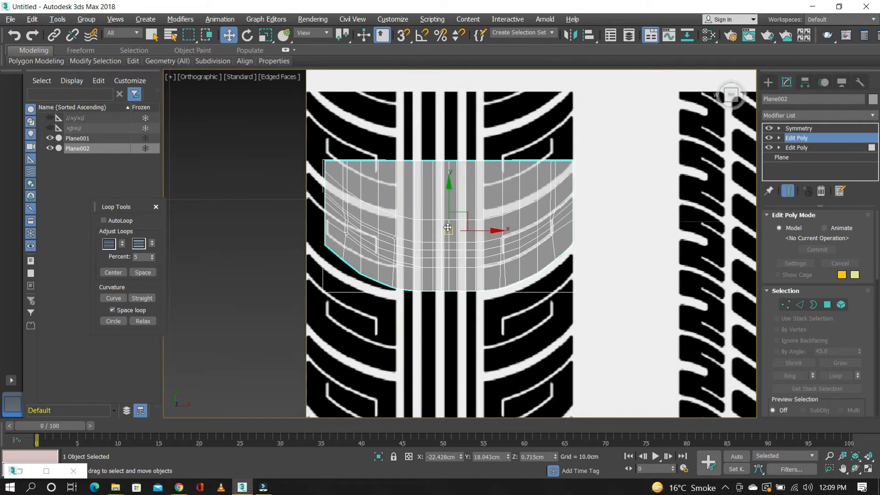
{"action": "scroll", "coordinate": [447, 228], "scroll_direction": "up", "scroll_amount": 3}
Move the Symmetry modifier's mirror plane along X to about -23.044 cm so the mirrored half fits the reference
{"action": "left_click", "coordinate": [778, 128]}
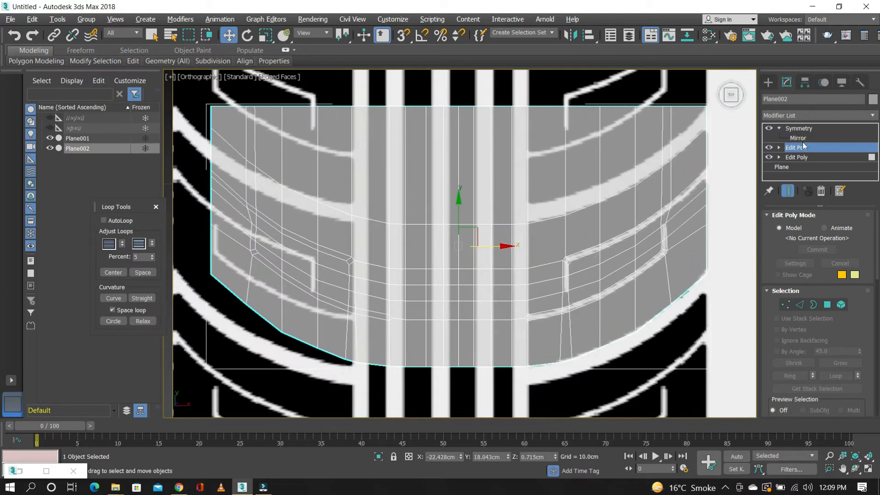
{"action": "left_click", "coordinate": [798, 137]}
{"action": "scroll", "coordinate": [464, 264], "scroll_direction": "up", "scroll_amount": 3}
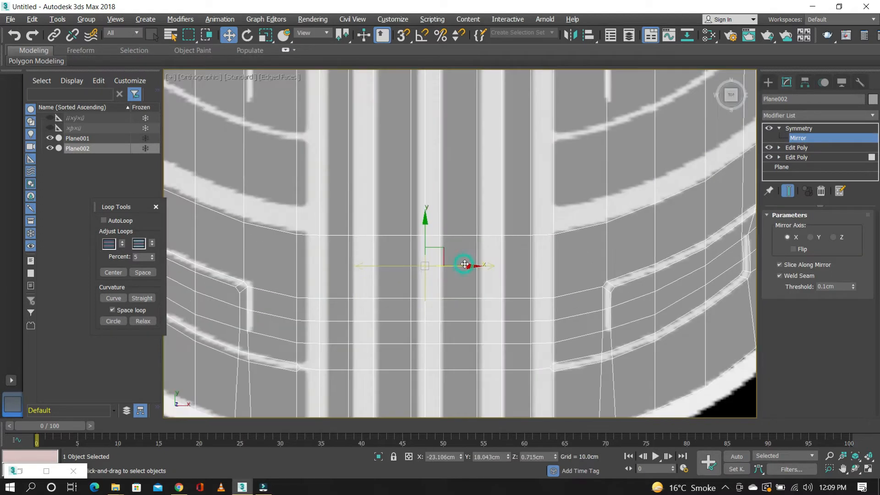
{"action": "scroll", "coordinate": [466, 188], "scroll_direction": "down", "scroll_amount": 3}
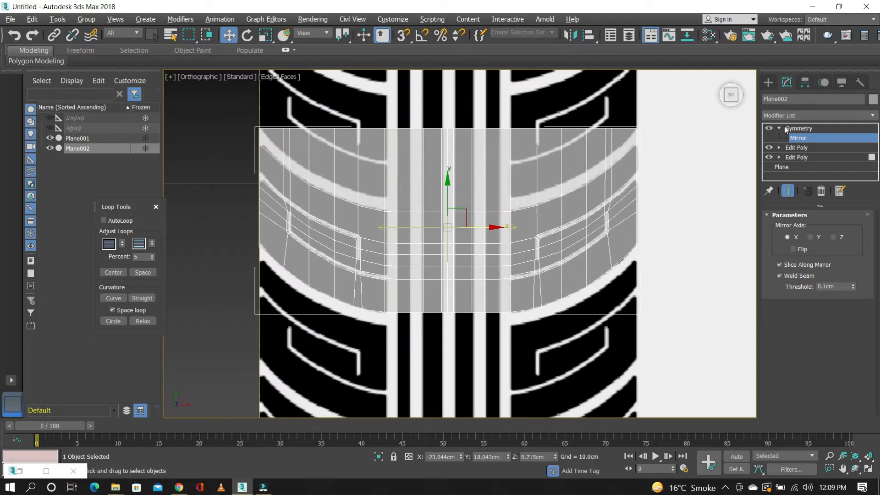
In the upper Edit Poly, select the central vertices on the plane's bottom edge and move them slightly up
{"action": "left_click", "coordinate": [779, 129]}
{"action": "left_click", "coordinate": [795, 138]}
{"action": "key", "text": "4"}
{"action": "scroll", "coordinate": [562, 199], "scroll_direction": "up", "scroll_amount": 2}
{"action": "left_click", "coordinate": [785, 305]}
{"action": "scroll", "coordinate": [564, 200], "scroll_direction": "down", "scroll_amount": 2}
{"action": "scroll", "coordinate": [426, 297], "scroll_direction": "up", "scroll_amount": 2}
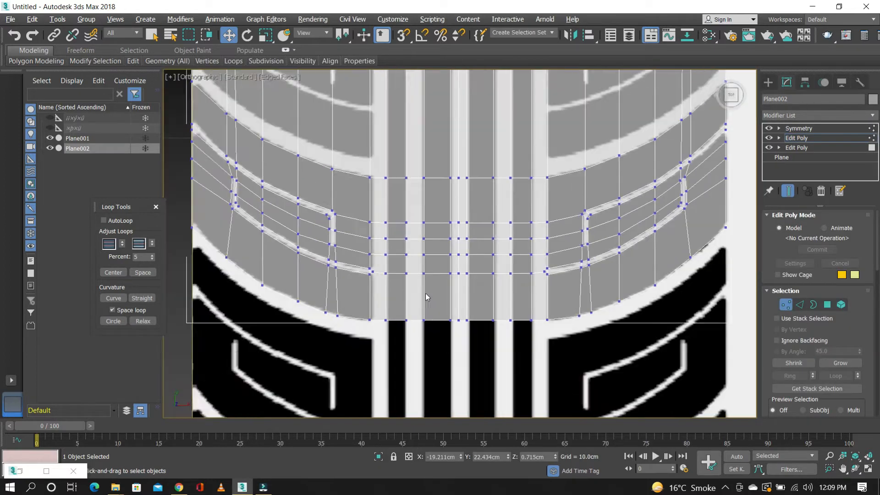
{"action": "scroll", "coordinate": [426, 295], "scroll_direction": "down", "scroll_amount": 2}
{"action": "scroll", "coordinate": [407, 308], "scroll_direction": "up", "scroll_amount": 3}
{"action": "left_click_drag", "start_coordinate": [381, 294], "coordinate": [596, 323]}
{"action": "left_click", "coordinate": [583, 283]}
{"action": "left_click_drag", "start_coordinate": [541, 273], "coordinate": [541, 271]}
{"action": "left_click", "coordinate": [531, 330]}
Try lowering the top-edge vertices while leaving the outer corner vertex in place
{"action": "scroll", "coordinate": [487, 222], "scroll_direction": "down", "scroll_amount": 3}
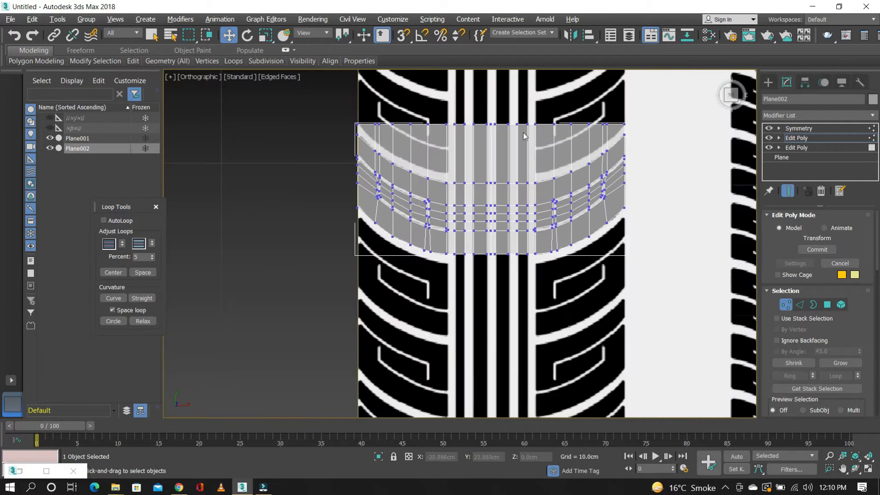
{"action": "left_click", "coordinate": [800, 305]}
{"action": "scroll", "coordinate": [515, 96], "scroll_direction": "up", "scroll_amount": 3}
{"action": "double_click", "coordinate": [550, 153]}
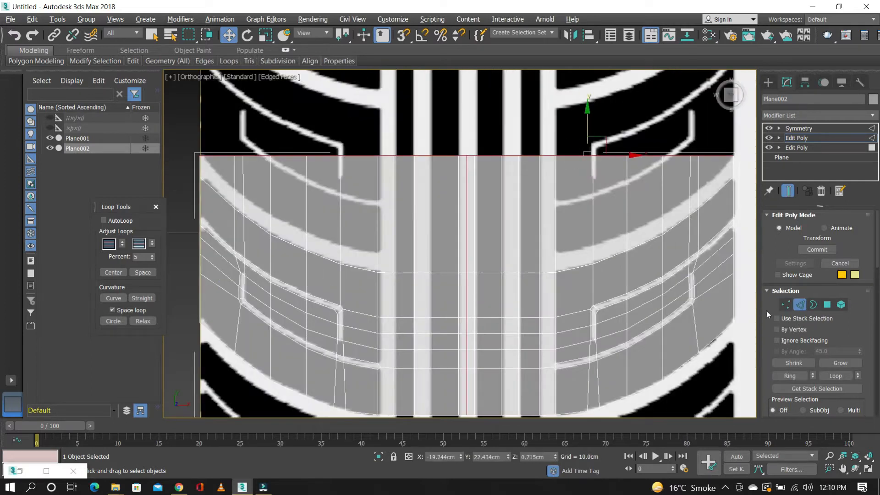
{"action": "left_click", "coordinate": [785, 305], "text": "ctrl"}
{"action": "middle_click_drag", "start_coordinate": [484, 146], "coordinate": [437, 151]}
{"action": "left_click_drag", "start_coordinate": [541, 118], "coordinate": [530, 155]}
{"action": "scroll", "coordinate": [650, 185], "scroll_direction": "up", "scroll_amount": 4}
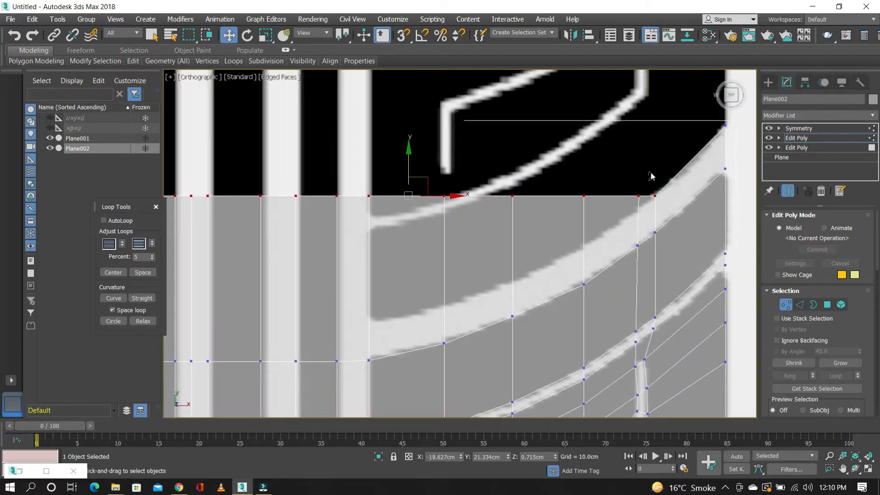
{"action": "left_click_drag", "start_coordinate": [386, 167], "coordinate": [386, 179]}
Deselect the outermost of the selected top vertices, try lowering the rest further, and undo all these vertex moves
{"action": "left_click_drag", "start_coordinate": [611, 189], "coordinate": [649, 221], "text": "alt"}
{"action": "left_click_drag", "start_coordinate": [355, 174], "coordinate": [356, 212]}
{"action": "key", "text": "ctrl+z"}
{"action": "key", "text": "ctrl+z"}
{"action": "key", "text": "ctrl+z"}
{"action": "key", "text": "ctrl+z"}
{"action": "key", "text": "ctrl+z"}
{"action": "key", "text": "ctrl+z"}
Select the plane's top edge loop and space its vertices evenly with Loop Tools
{"action": "left_click", "coordinate": [799, 305]}
{"action": "double_click", "coordinate": [556, 126]}
{"action": "scroll", "coordinate": [553, 130], "scroll_direction": "down", "scroll_amount": 3}
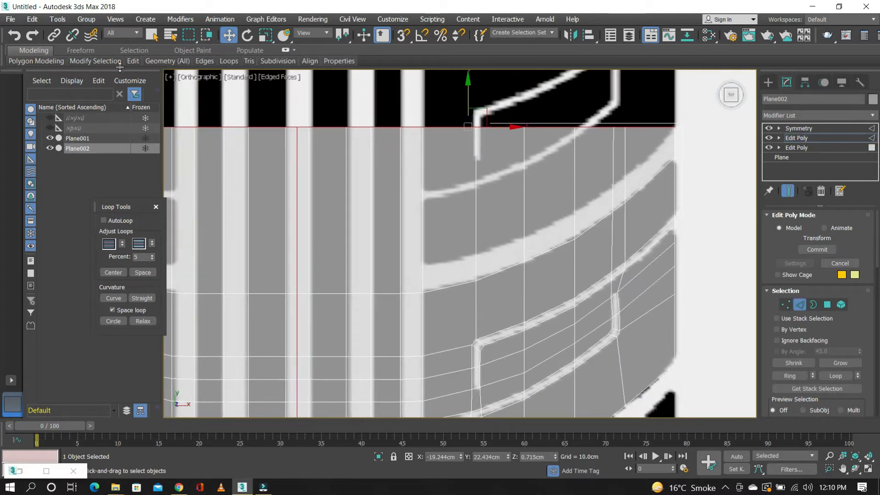
{"action": "left_click", "coordinate": [143, 273]}
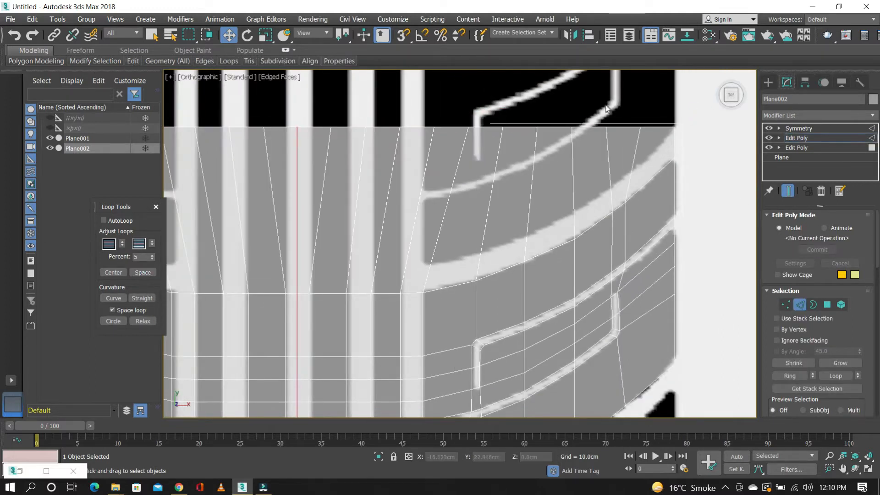
Lower the top-edge vertices onto the tread's curved edge, leaving the outer corner in place and deselecting the outermost vertex after each move
{"action": "key", "text": "1"}
{"action": "left_click", "coordinate": [484, 82]}
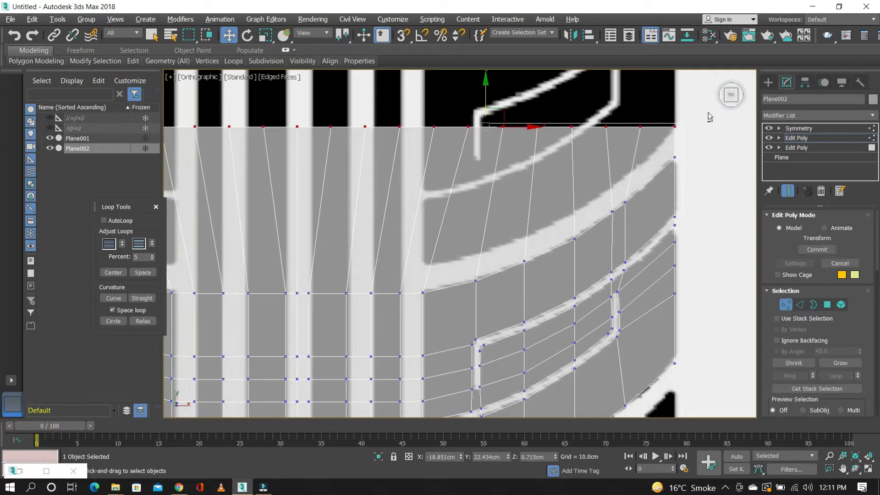
{"action": "left_click_drag", "start_coordinate": [472, 91], "coordinate": [468, 155]}
{"action": "left_click_drag", "start_coordinate": [600, 181], "coordinate": [609, 200], "text": "alt"}
{"action": "left_click_drag", "start_coordinate": [435, 154], "coordinate": [441, 173]}
{"action": "left_click_drag", "start_coordinate": [566, 203], "coordinate": [577, 221], "text": "alt"}
{"action": "left_click_drag", "start_coordinate": [417, 173], "coordinate": [418, 192]}
{"action": "left_click_drag", "start_coordinate": [532, 222], "coordinate": [541, 239], "text": "alt"}
Keep lowering the remaining inner top-edge vertices, dropping one from the selection each time, until the centre section meets the reference curve
{"action": "left_click_drag", "start_coordinate": [401, 193], "coordinate": [402, 205]}
{"action": "left_click_drag", "start_coordinate": [497, 231], "coordinate": [510, 248], "text": "alt"}
{"action": "mouse_move", "coordinate": [382, 208]}
{"action": "left_mouse_down"}
{"action": "mouse_move", "coordinate": [385, 228]}
{"action": "mouse_move", "coordinate": [384, 219]}
{"action": "left_mouse_up"}
{"action": "left_click_drag", "start_coordinate": [462, 238], "coordinate": [469, 261], "text": "alt"}
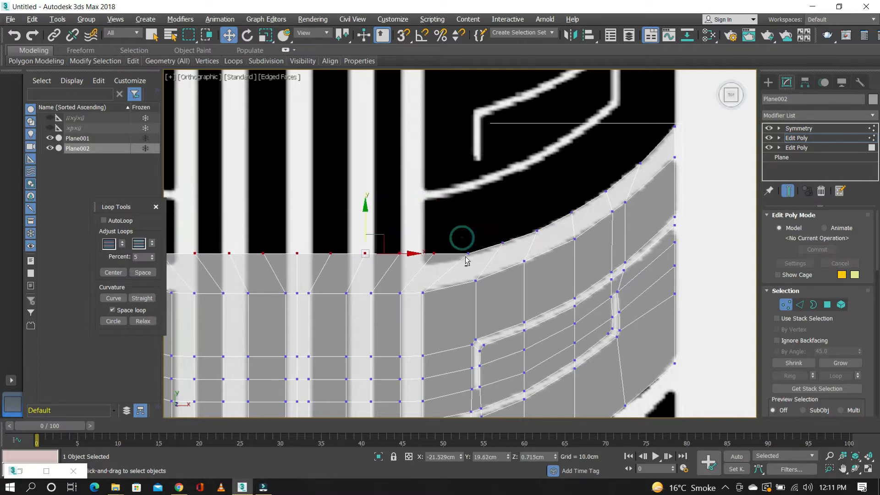
{"action": "left_click_drag", "start_coordinate": [368, 211], "coordinate": [370, 220]}
{"action": "left_click_drag", "start_coordinate": [428, 250], "coordinate": [440, 271], "text": "alt"}
{"action": "left_click_drag", "start_coordinate": [352, 226], "coordinate": [353, 231]}
{"action": "scroll", "coordinate": [369, 241], "scroll_direction": "up", "scroll_amount": 2}
{"action": "middle_click_drag", "start_coordinate": [369, 242], "coordinate": [420, 228]}
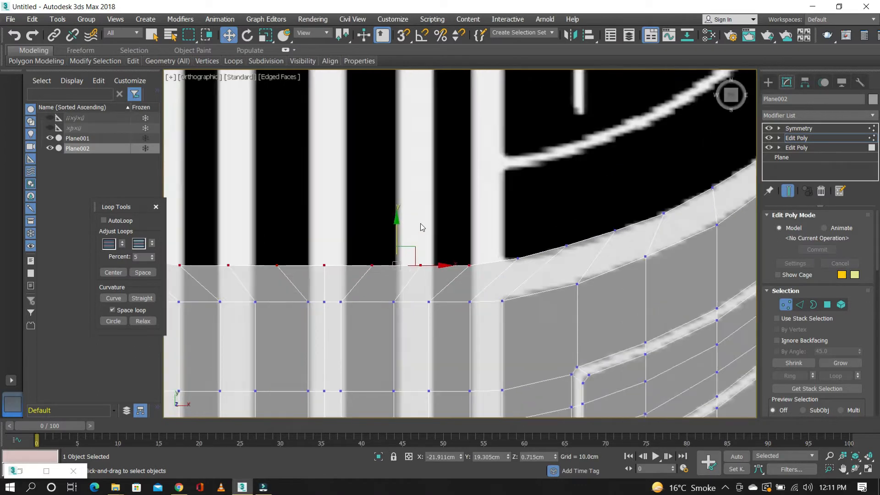
Adjust the individual top-edge vertices just outside the centre strip so they follow the reference curve
{"action": "left_click", "coordinate": [501, 247]}
{"action": "left_click_drag", "start_coordinate": [528, 240], "coordinate": [518, 241]}
{"action": "left_click", "coordinate": [560, 243]}
{"action": "left_click_drag", "start_coordinate": [557, 212], "coordinate": [555, 217]}
{"action": "middle_click_drag", "start_coordinate": [544, 214], "coordinate": [492, 216]}
{"action": "left_click", "coordinate": [557, 229]}
{"action": "left_click_drag", "start_coordinate": [556, 197], "coordinate": [556, 199]}
{"action": "left_click_drag", "start_coordinate": [600, 188], "coordinate": [632, 223]}
{"action": "scroll", "coordinate": [390, 259], "scroll_direction": "down", "scroll_amount": 4}
{"action": "scroll", "coordinate": [422, 188], "scroll_direction": "up", "scroll_amount": 4}
{"action": "scroll", "coordinate": [430, 244], "scroll_direction": "down", "scroll_amount": 3}
{"action": "scroll", "coordinate": [391, 264], "scroll_direction": "up", "scroll_amount": 4}
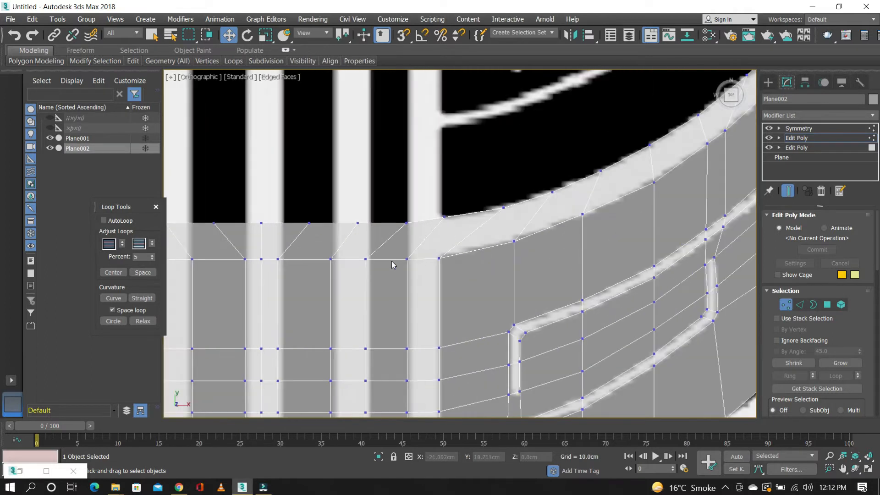
Cut vertical edges from the centre strip's upper row of vertices up to the plane's top edge
{"action": "left_click", "coordinate": [439, 259]}
{"action": "scroll", "coordinate": [440, 261], "scroll_direction": "up", "scroll_amount": 2}
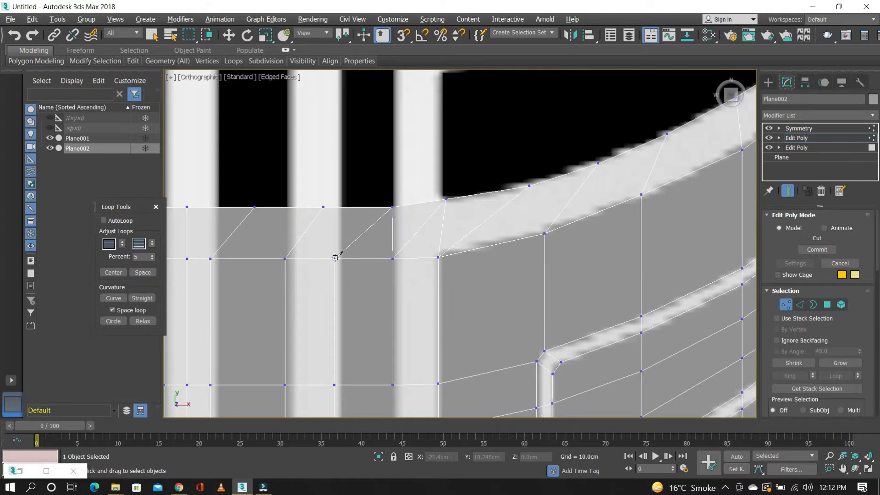
{"action": "left_click", "coordinate": [211, 208]}
{"action": "scroll", "coordinate": [316, 186], "scroll_direction": "down", "scroll_amount": 4}
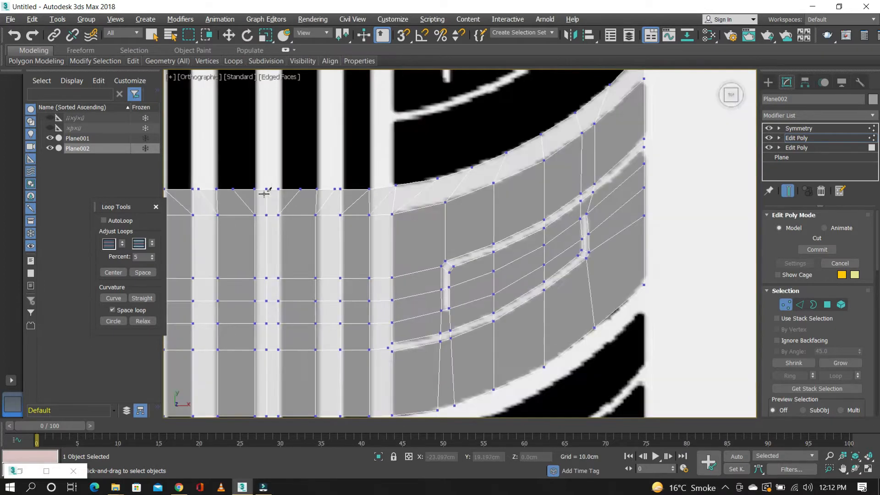
{"action": "scroll", "coordinate": [270, 191], "scroll_direction": "up", "scroll_amount": 4}
Select the leftover diagonal edges along the top of the centre strip and remove them together with their vertices
{"action": "key", "text": "2"}
{"action": "left_click", "coordinate": [446, 211]}
{"action": "left_click", "coordinate": [386, 211], "text": "ctrl"}
{"action": "left_click", "coordinate": [315, 211], "text": "ctrl"}
{"action": "scroll", "coordinate": [791, 365], "scroll_direction": "down", "scroll_amount": 3}
{"action": "scroll", "coordinate": [792, 366], "scroll_direction": "down", "scroll_amount": 2}
{"action": "left_click", "coordinate": [791, 365], "text": "ctrl"}
{"action": "left_click", "coordinate": [487, 223]}
{"action": "left_click", "coordinate": [790, 364], "text": "ctrl"}
Snap the centre strip's top-edge vertices horizontally into line with the vertices directly below them
{"action": "scroll", "coordinate": [766, 304], "scroll_direction": "up", "scroll_amount": 5}
{"action": "left_click", "coordinate": [785, 304]}
{"action": "left_click_drag", "start_coordinate": [459, 158], "coordinate": [416, 235]}
{"action": "left_click", "coordinate": [369, 185]}
{"action": "left_click_drag", "start_coordinate": [398, 184], "coordinate": [368, 234]}
{"action": "left_click", "coordinate": [308, 181]}
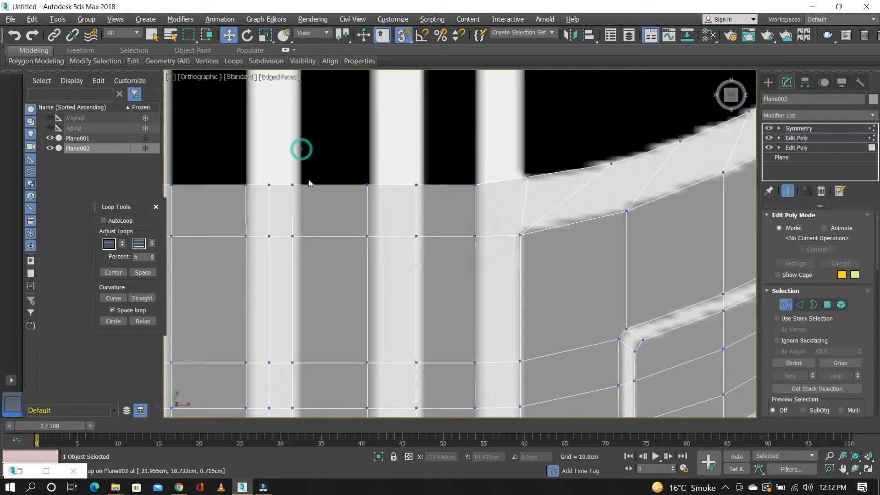
{"action": "scroll", "coordinate": [408, 133], "scroll_direction": "down", "scroll_amount": 3}
{"action": "scroll", "coordinate": [467, 146], "scroll_direction": "up", "scroll_amount": 3}
{"action": "key", "text": "s"}
Move the top-edge vertex beside the centre strip slightly down to match the reference
{"action": "left_click", "coordinate": [468, 165]}
{"action": "left_click_drag", "start_coordinate": [468, 143], "coordinate": [469, 147]}
{"action": "left_click", "coordinate": [398, 149]}
{"action": "scroll", "coordinate": [398, 148], "scroll_direction": "down", "scroll_amount": 4}
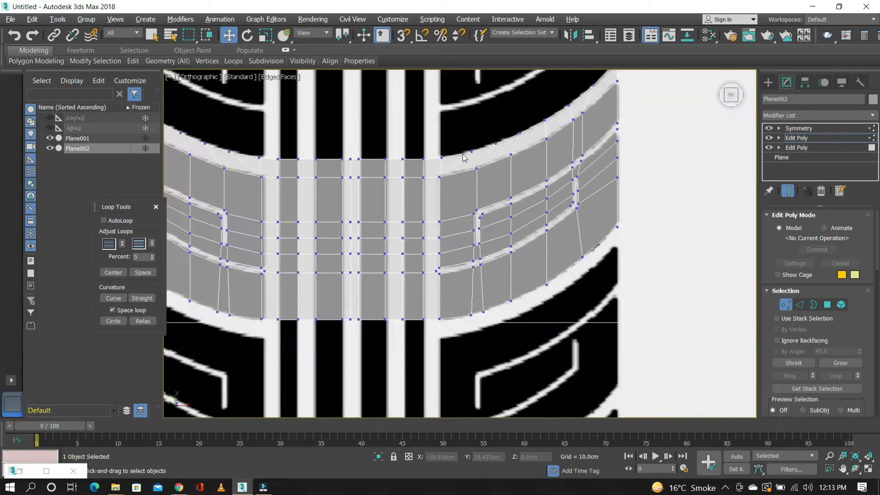
Cut a vertical edge through the side block, between the centre strip and the inner groove corner, up to the top edge
{"action": "scroll", "coordinate": [463, 154], "scroll_direction": "up", "scroll_amount": 3}
{"action": "mouse_move", "coordinate": [132, 61]}
{"action": "left_click", "coordinate": [225, 82]}
{"action": "left_click", "coordinate": [452, 290]}
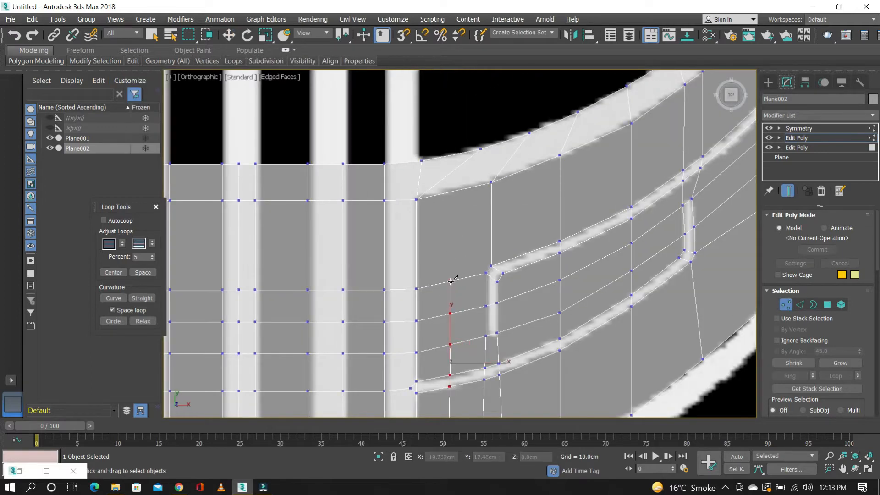
{"action": "key", "text": "w"}
Remove the leftover diagonal edge at the top inner corner of the side block
{"action": "key", "text": "2"}
{"action": "left_click", "coordinate": [449, 173]}
{"action": "scroll", "coordinate": [791, 375], "scroll_direction": "down", "scroll_amount": 4}
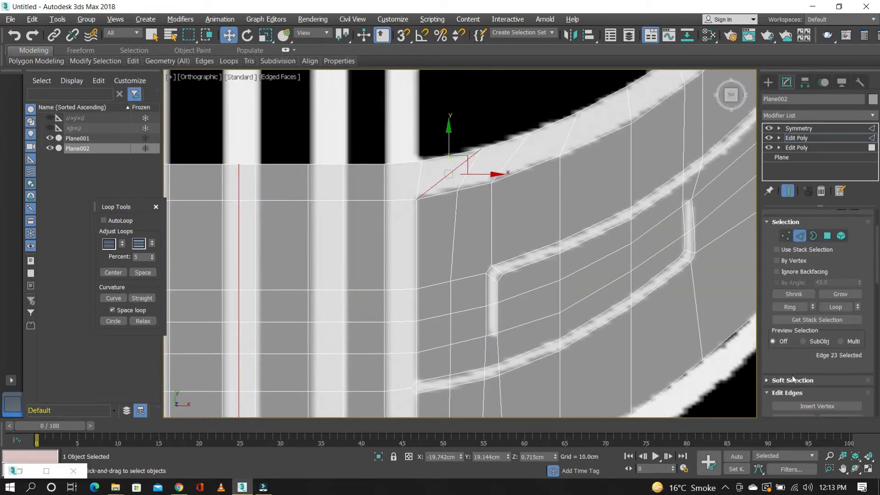
{"action": "left_click", "coordinate": [792, 363]}
{"action": "scroll", "coordinate": [463, 114], "scroll_direction": "down", "scroll_amount": 4}
{"action": "scroll", "coordinate": [511, 247], "scroll_direction": "down", "scroll_amount": 2}
{"action": "scroll", "coordinate": [522, 131], "scroll_direction": "up", "scroll_amount": 2}
{"action": "scroll", "coordinate": [530, 125], "scroll_direction": "down", "scroll_amount": 2}
{"action": "scroll", "coordinate": [493, 252], "scroll_direction": "up", "scroll_amount": 4}
{"action": "scroll", "coordinate": [472, 284], "scroll_direction": "down", "scroll_amount": 4}
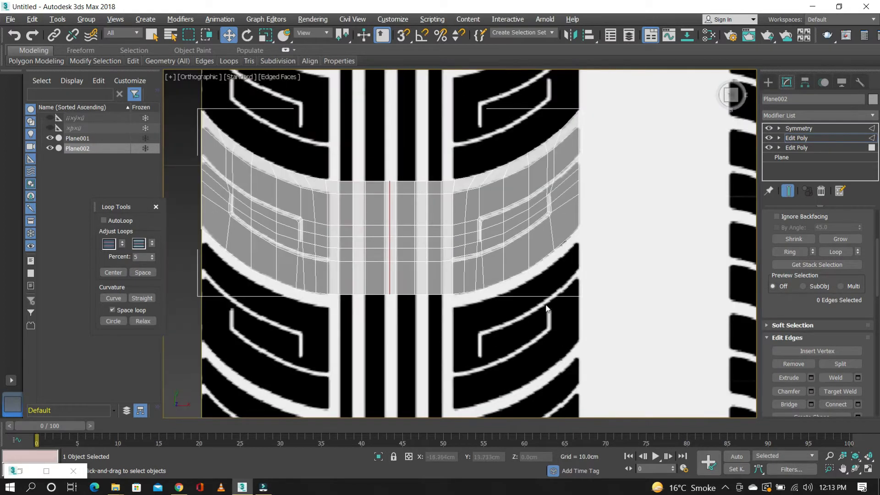
Select the plane's bottom edge loop, space its vertices evenly with Loop Tools, and switch to vertex level
{"action": "scroll", "coordinate": [774, 313], "scroll_direction": "up", "scroll_amount": 3}
{"action": "double_click", "coordinate": [460, 294]}
{"action": "scroll", "coordinate": [488, 275], "scroll_direction": "up", "scroll_amount": 2}
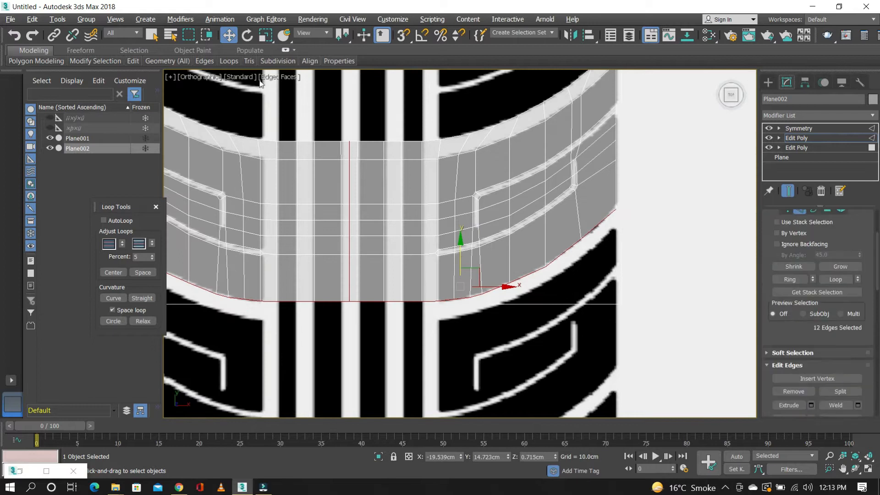
{"action": "key", "text": "1"}
{"action": "scroll", "coordinate": [500, 287], "scroll_direction": "up", "scroll_amount": 4}
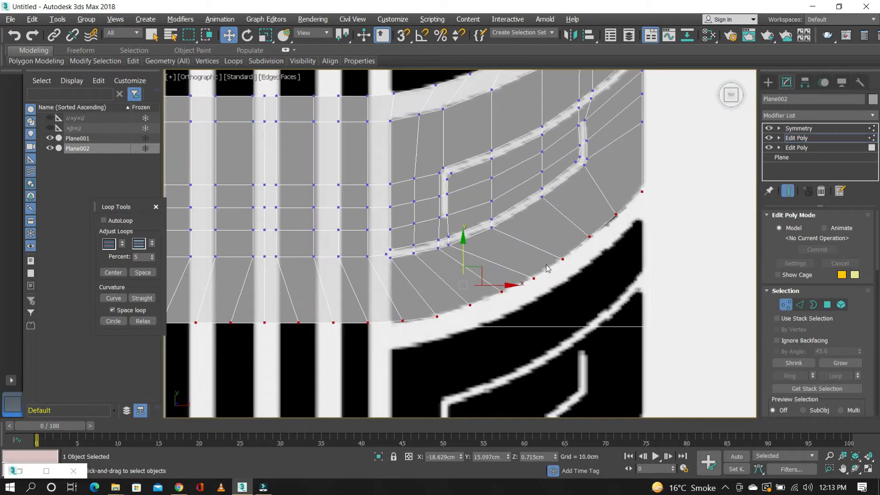
Nudge the bottom-edge vertices near the centre strip so they line up with the reference outline
{"action": "left_click_drag", "start_coordinate": [404, 257], "coordinate": [404, 256]}
{"action": "left_click_drag", "start_coordinate": [461, 335], "coordinate": [463, 338], "text": "alt"}
{"action": "middle_click_drag", "start_coordinate": [231, 342], "coordinate": [379, 335]}
{"action": "middle_click_drag", "start_coordinate": [435, 285], "coordinate": [439, 275]}
{"action": "mouse_move", "coordinate": [449, 324]}
{"action": "left_mouse_down"}
{"action": "mouse_move", "coordinate": [464, 355]}
{"action": "mouse_move", "coordinate": [443, 329]}
{"action": "left_mouse_up"}
Cut an edge from the groove's inner corner to the bottom edge, and cut a new row across the centre strip
{"action": "left_click", "coordinate": [458, 296]}
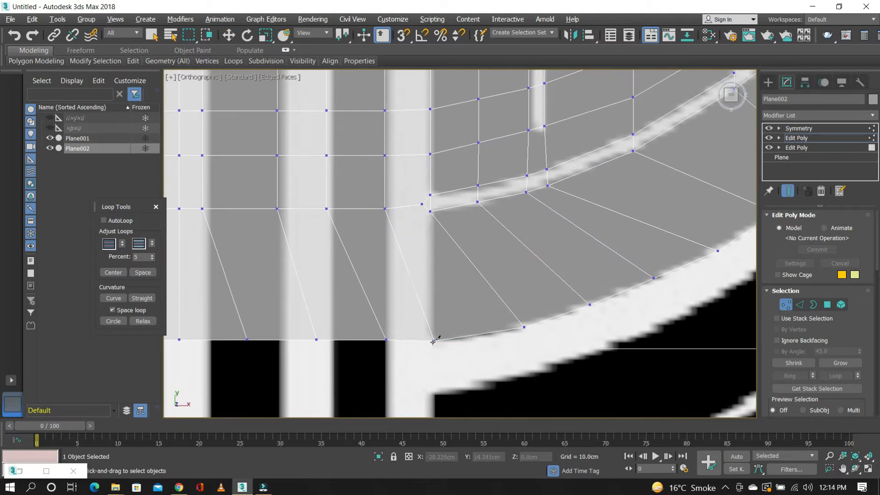
{"action": "middle_click_drag", "start_coordinate": [486, 242], "coordinate": [622, 251]}
{"action": "left_click", "coordinate": [566, 220]}
{"action": "scroll", "coordinate": [513, 238], "scroll_direction": "down", "scroll_amount": 2}
{"action": "middle_click_drag", "start_coordinate": [327, 240], "coordinate": [403, 243]}
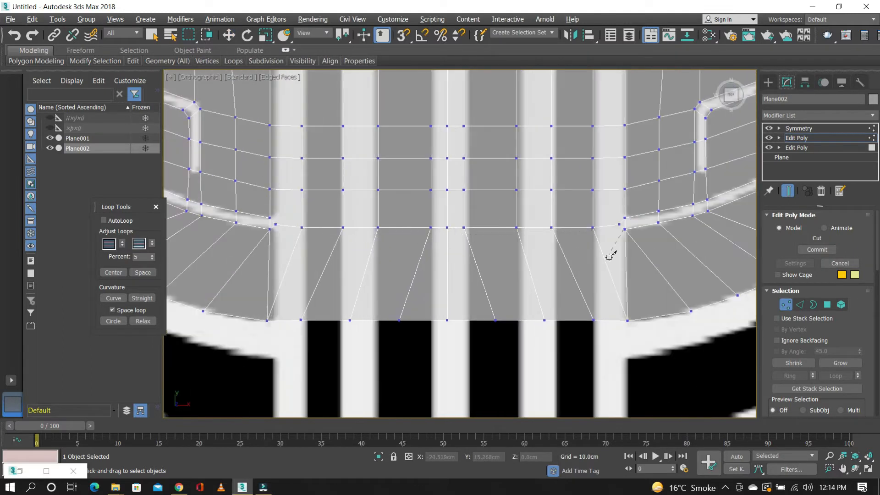
{"action": "scroll", "coordinate": [608, 256], "scroll_direction": "up", "scroll_amount": 2}
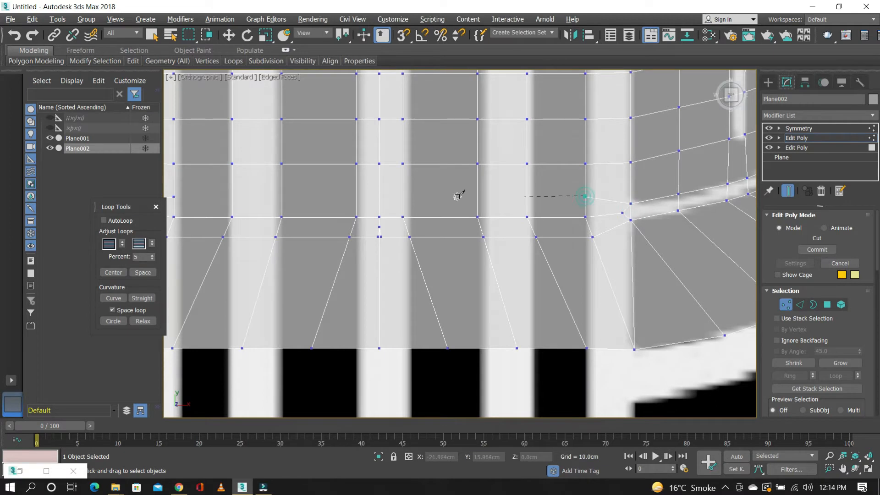
Move the new row's centre vertex sideways onto the plane's centre line
{"action": "scroll", "coordinate": [394, 235], "scroll_direction": "up", "scroll_amount": 7}
{"action": "left_click", "coordinate": [348, 255]}
{"action": "left_click_drag", "start_coordinate": [360, 253], "coordinate": [360, 245]}
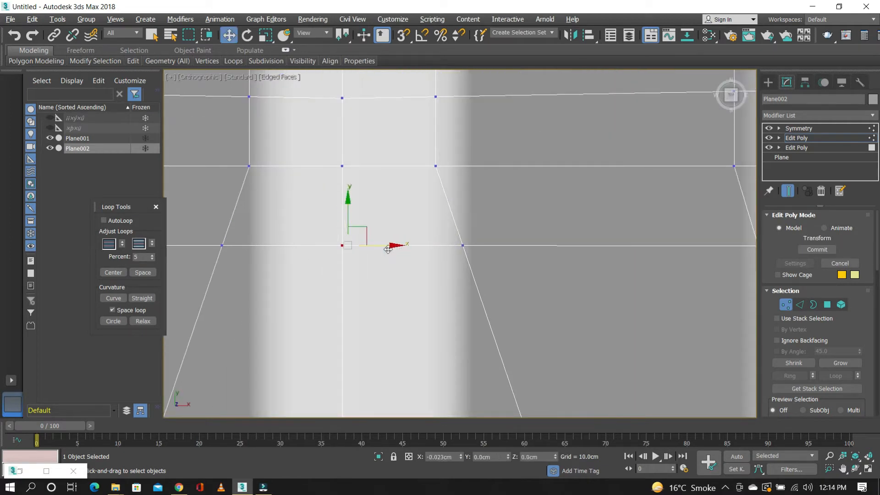
{"action": "left_click", "coordinate": [371, 224]}
{"action": "scroll", "coordinate": [360, 225], "scroll_direction": "down", "scroll_amount": 7}
{"action": "scroll", "coordinate": [584, 209], "scroll_direction": "up", "scroll_amount": 7}
Select the old horizontal row of edges between the two cut rows of the centre strip and remove it
{"action": "key", "text": "2"}
{"action": "left_click", "coordinate": [543, 213]}
{"action": "left_click", "coordinate": [579, 194], "text": "ctrl"}
{"action": "scroll", "coordinate": [492, 227], "scroll_direction": "down", "scroll_amount": 4}
{"action": "left_click", "coordinate": [390, 227], "text": "ctrl"}
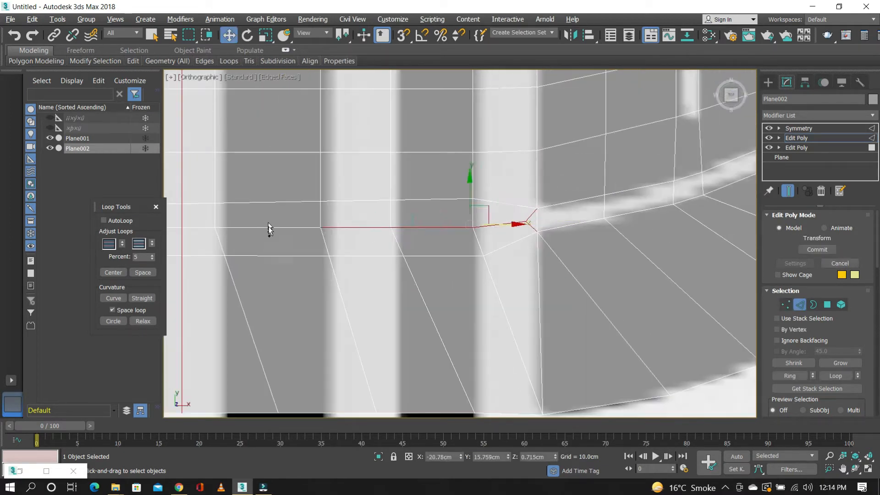
{"action": "left_click", "coordinate": [269, 229], "text": "ctrl"}
{"action": "scroll", "coordinate": [789, 353], "scroll_direction": "down", "scroll_amount": 4}
{"action": "left_click", "coordinate": [791, 363]}
{"action": "scroll", "coordinate": [459, 173], "scroll_direction": "down", "scroll_amount": 5}
{"action": "scroll", "coordinate": [502, 245], "scroll_direction": "down", "scroll_amount": 4}
{"action": "scroll", "coordinate": [541, 184], "scroll_direction": "up", "scroll_amount": 2}
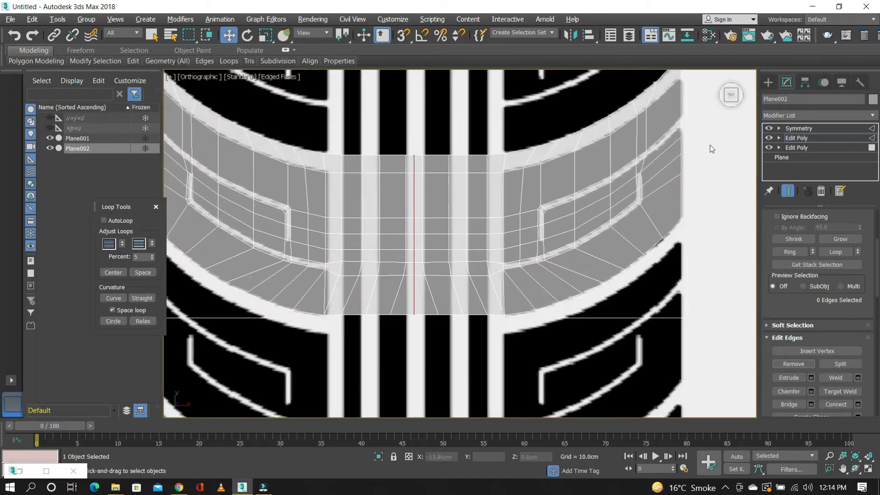
Save the scene as "Tire tread" in the "Youtube Video tire tread" folder on the desktop
{"action": "scroll", "coordinate": [471, 275], "scroll_direction": "up", "scroll_amount": 3}
{"action": "scroll", "coordinate": [485, 259], "scroll_direction": "down", "scroll_amount": 2}
{"action": "left_click", "coordinate": [13, 22]}
{"action": "left_click", "coordinate": [27, 115]}
{"action": "left_click", "coordinate": [35, 121]}
{"action": "scroll", "coordinate": [255, 119], "scroll_direction": "down", "scroll_amount": 10}
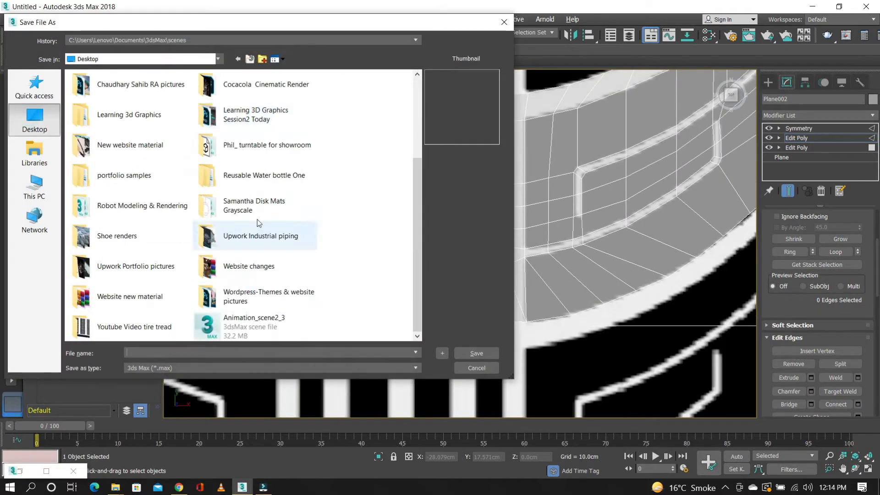
{"action": "double_click", "coordinate": [133, 327]}
{"action": "left_click", "coordinate": [152, 352]}
{"action": "type", "text": "Tire tread"}
{"action": "left_click", "coordinate": [479, 353]}
{"action": "key", "text": "1"}
{"action": "scroll", "coordinate": [556, 318], "scroll_direction": "up", "scroll_amount": 4}
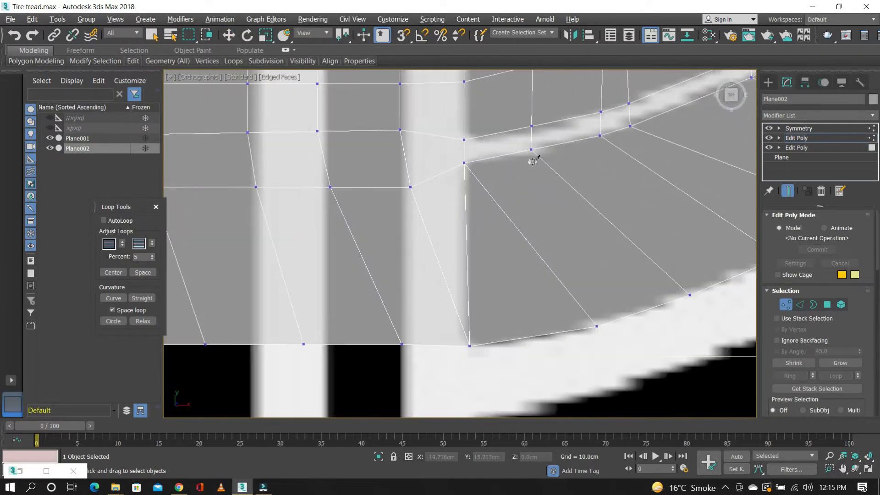
{"action": "mouse_move", "coordinate": [133, 62]}
{"action": "left_click", "coordinate": [226, 92]}
{"action": "scroll", "coordinate": [497, 389], "scroll_direction": "down", "scroll_amount": 4}
{"action": "scroll", "coordinate": [491, 353], "scroll_direction": "up", "scroll_amount": 3}
{"action": "scroll", "coordinate": [483, 213], "scroll_direction": "down", "scroll_amount": 3}
{"action": "scroll", "coordinate": [485, 210], "scroll_direction": "up", "scroll_amount": 5}
{"action": "key", "text": "2"}
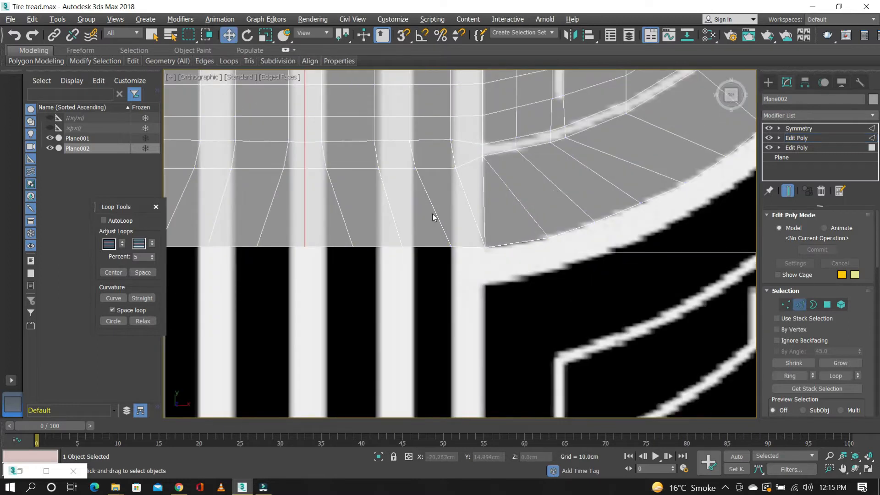
{"action": "scroll", "coordinate": [469, 210], "scroll_direction": "down", "scroll_amount": 5}
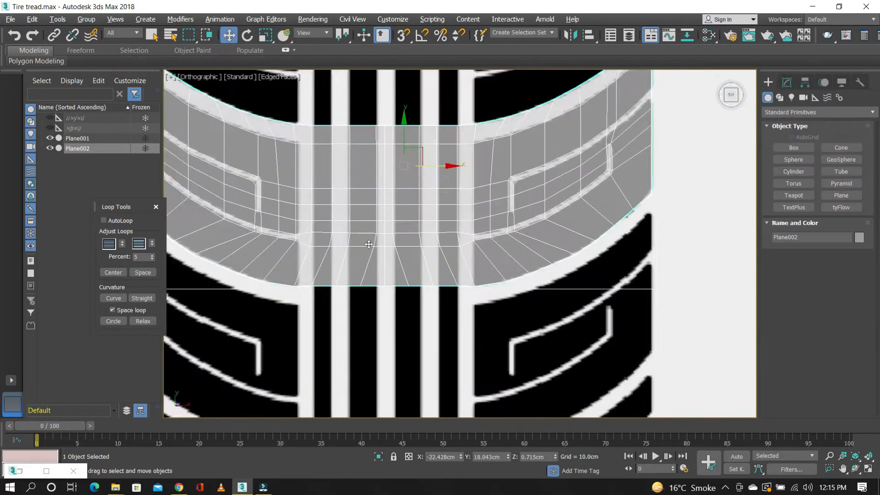
Save the scene under its existing file name
{"action": "left_click", "coordinate": [10, 19]}
{"action": "left_click", "coordinate": [20, 102]}
{"action": "left_click", "coordinate": [484, 190]}
{"action": "scroll", "coordinate": [484, 190], "scroll_direction": "up", "scroll_amount": 3}
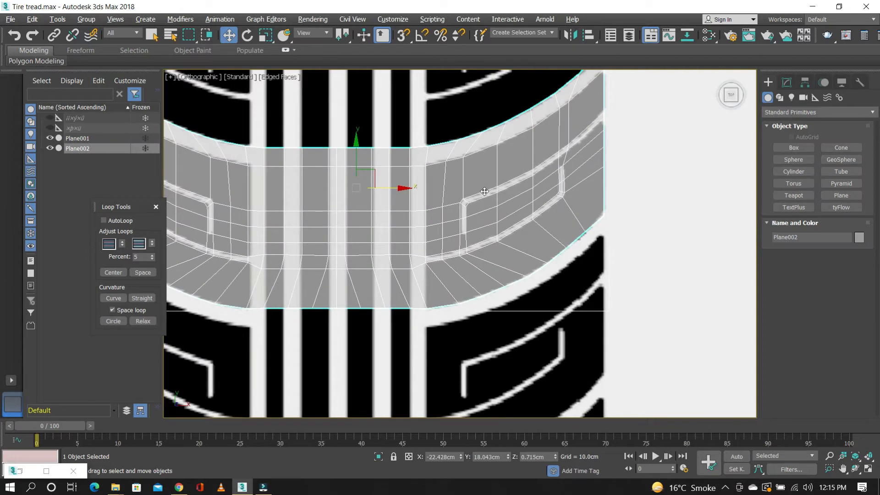
Add another Edit Poly modifier above the upper Edit Poly and beneath Symmetry, and enter its polygon level
{"action": "left_click", "coordinate": [787, 84]}
{"action": "left_click", "coordinate": [792, 136]}
{"action": "left_click", "coordinate": [793, 115]}
{"action": "key", "text": "e"}
{"action": "left_click", "coordinate": [786, 155]}
{"action": "key", "text": "4"}
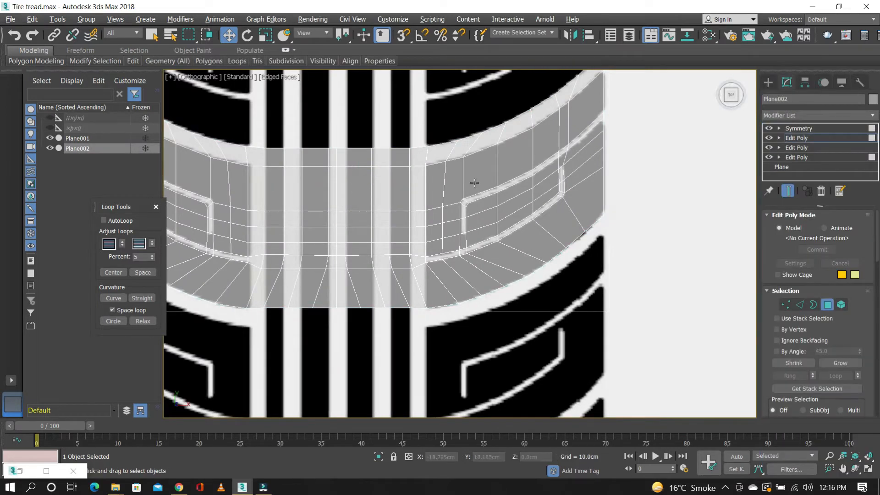
Examine the mesh at vertex level along the centre strip and side blocks against the tread reference
{"action": "middle_click_drag", "start_coordinate": [473, 183], "coordinate": [465, 191]}
{"action": "left_click", "coordinate": [784, 305]}
{"action": "scroll", "coordinate": [391, 306], "scroll_direction": "up", "scroll_amount": 4}
{"action": "middle_click_drag", "start_coordinate": [377, 291], "coordinate": [420, 264]}
{"action": "scroll", "coordinate": [464, 255], "scroll_direction": "down", "scroll_amount": 4}
{"action": "scroll", "coordinate": [491, 167], "scroll_direction": "up", "scroll_amount": 1}
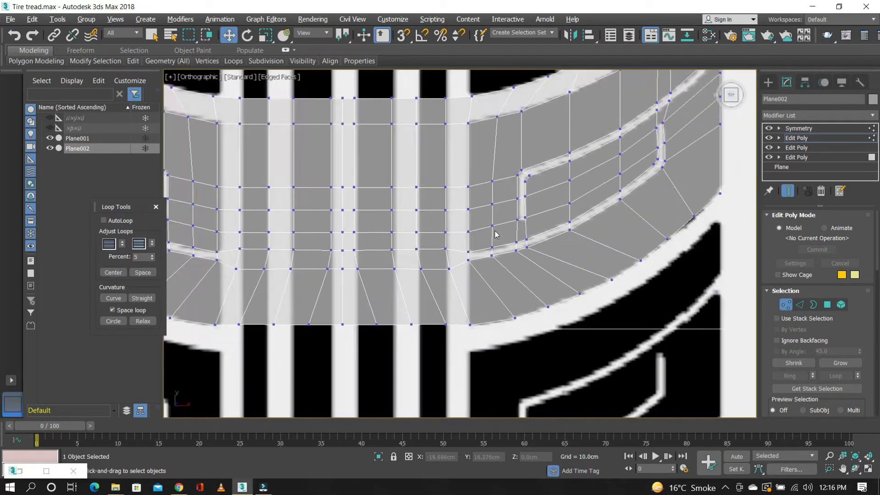
{"action": "scroll", "coordinate": [495, 232], "scroll_direction": "down", "scroll_amount": 1}
{"action": "middle_click_drag", "start_coordinate": [626, 74], "coordinate": [614, 97]}
{"action": "scroll", "coordinate": [525, 267], "scroll_direction": "up", "scroll_amount": 1}
{"action": "middle_click_drag", "start_coordinate": [502, 289], "coordinate": [528, 264]}
{"action": "middle_click_drag", "start_coordinate": [439, 328], "coordinate": [457, 318]}
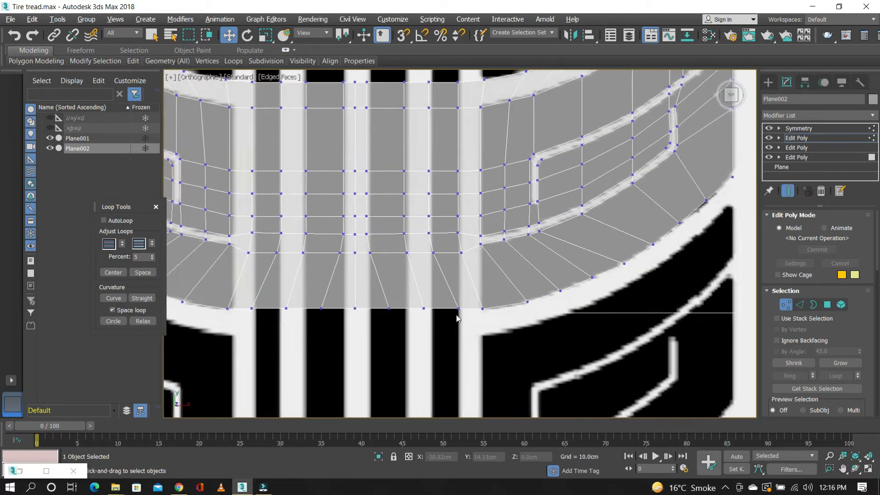
Try moving the bottom-edge vertex at the centre strip's outer corner sideways
{"action": "scroll", "coordinate": [476, 310], "scroll_direction": "up", "scroll_amount": 1}
{"action": "left_click", "coordinate": [485, 309]}
{"action": "left_click", "coordinate": [501, 284]}
{"action": "scroll", "coordinate": [484, 271], "scroll_direction": "down", "scroll_amount": 1}
{"action": "scroll", "coordinate": [469, 285], "scroll_direction": "down", "scroll_amount": 1}
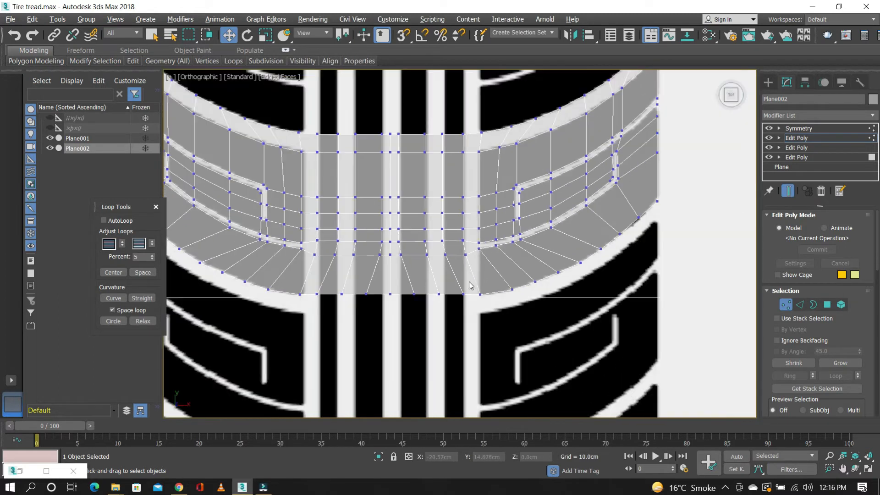
{"action": "scroll", "coordinate": [469, 285], "scroll_direction": "up", "scroll_amount": 1}
{"action": "left_click", "coordinate": [491, 309]}
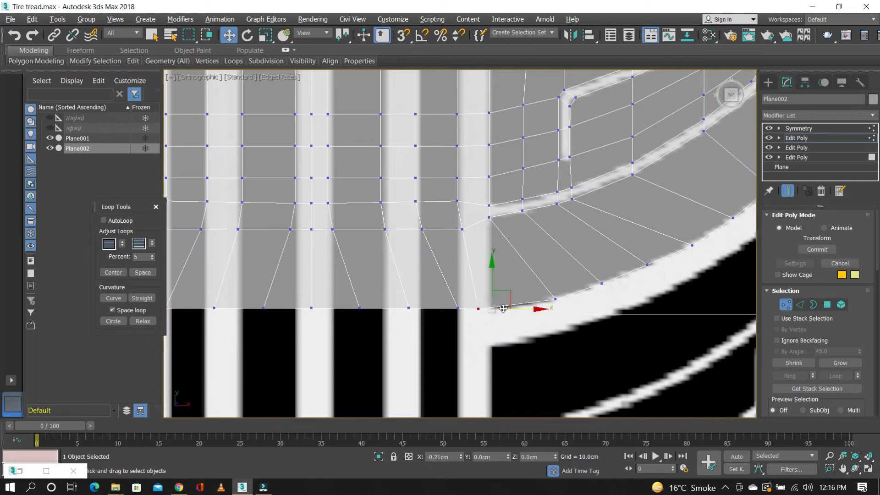
Delete the bottom row of polygons across the centre strip, below its lowest horizontal edge loop
{"action": "scroll", "coordinate": [502, 308], "scroll_direction": "down", "scroll_amount": 1}
{"action": "scroll", "coordinate": [352, 238], "scroll_direction": "down", "scroll_amount": 1}
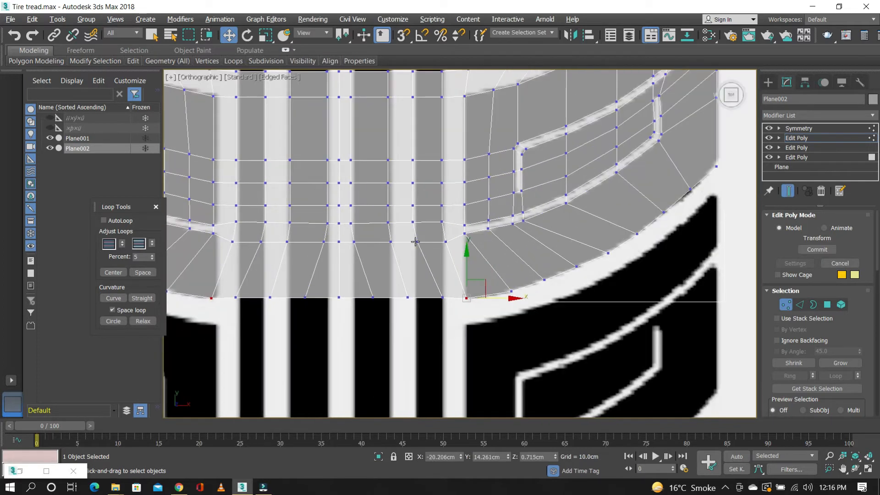
{"action": "key", "text": "4"}
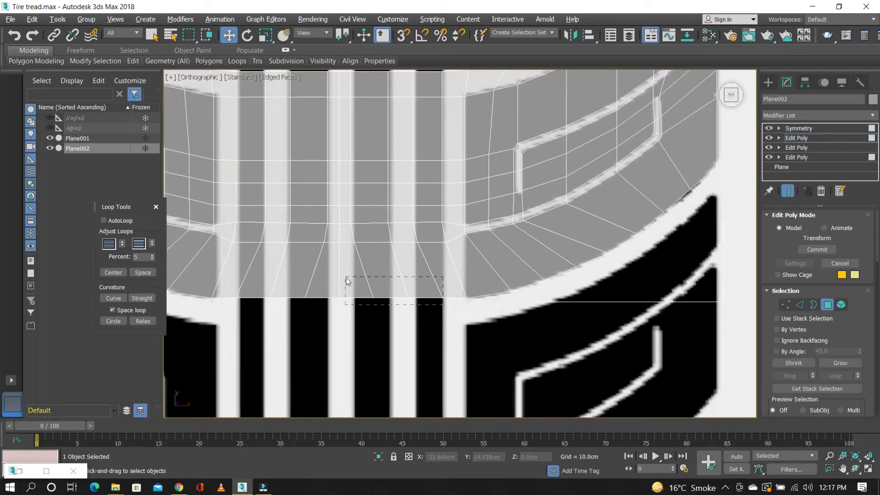
{"action": "left_click_drag", "start_coordinate": [346, 280], "coordinate": [347, 281]}
{"action": "key", "text": "Delete"}
Move the side block's lower inner corner vertex sideways to line up with the centre strip's outer column
{"action": "left_click", "coordinate": [786, 305]}
{"action": "scroll", "coordinate": [396, 241], "scroll_direction": "up", "scroll_amount": 3}
{"action": "left_click_drag", "start_coordinate": [428, 226], "coordinate": [312, 212]}
{"action": "left_click", "coordinate": [352, 255]}
{"action": "key", "text": "s"}
{"action": "scroll", "coordinate": [351, 252], "scroll_direction": "down", "scroll_amount": 1}
{"action": "scroll", "coordinate": [434, 277], "scroll_direction": "up", "scroll_amount": 1}
{"action": "left_click_drag", "start_coordinate": [437, 290], "coordinate": [470, 329]}
{"action": "left_click_drag", "start_coordinate": [413, 256], "coordinate": [412, 208]}
{"action": "left_click", "coordinate": [386, 251]}
{"action": "key", "text": "s"}
Extrude the centre strip's bottom border edges down and snap the new bottom vertices level with the side block's corner
{"action": "left_click", "coordinate": [800, 305]}
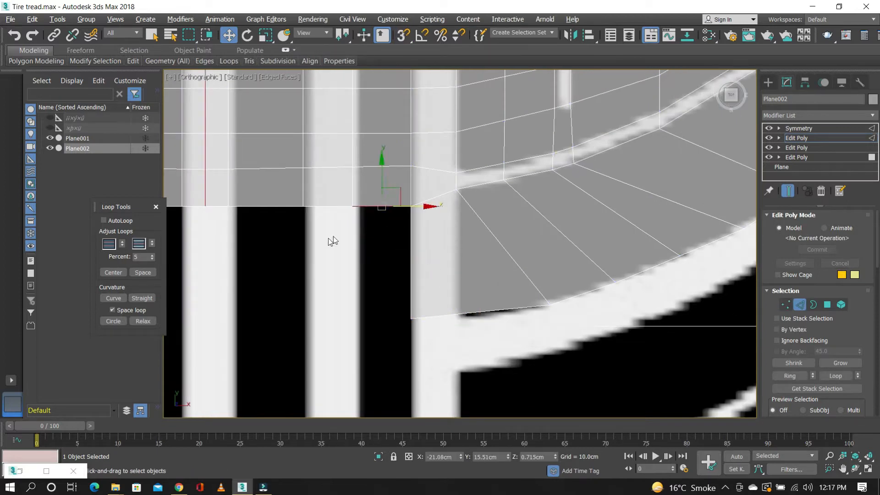
{"action": "left_click_drag", "start_coordinate": [299, 175], "coordinate": [299, 287], "text": "shift"}
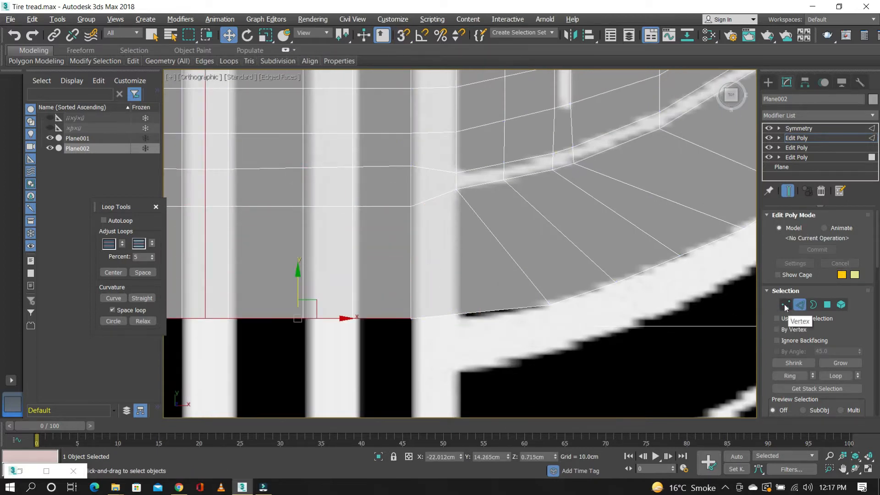
{"action": "left_click", "coordinate": [785, 305], "text": "ctrl"}
{"action": "scroll", "coordinate": [365, 322], "scroll_direction": "up", "scroll_amount": 3}
{"action": "key", "text": "a"}
{"action": "left_click_drag", "start_coordinate": [235, 274], "coordinate": [462, 324]}
{"action": "key", "text": "s"}
{"action": "left_click_drag", "start_coordinate": [363, 348], "coordinate": [432, 304]}
Weld the two coincident vertices where the centre strip meets the side block, at a 0.1 cm threshold
{"action": "scroll", "coordinate": [462, 319], "scroll_direction": "up", "scroll_amount": 10}
{"action": "scroll", "coordinate": [465, 293], "scroll_direction": "down", "scroll_amount": 10}
{"action": "left_click_drag", "start_coordinate": [457, 285], "coordinate": [472, 298]}
{"action": "scroll", "coordinate": [780, 318], "scroll_direction": "down", "scroll_amount": 3}
{"action": "scroll", "coordinate": [810, 395], "scroll_direction": "down", "scroll_amount": 1}
{"action": "left_click", "coordinate": [858, 337]}
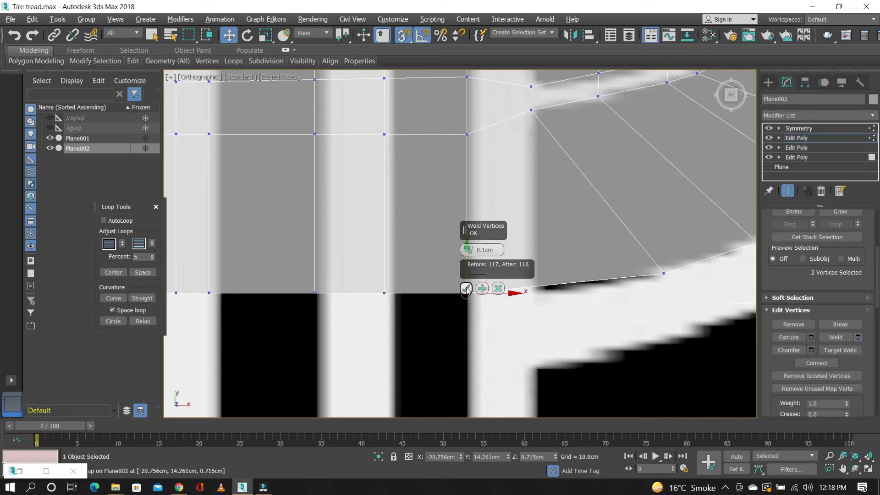
{"action": "left_click", "coordinate": [465, 289]}
Reposition the side block's bottom-edge vertices nearest the centre strip so they follow the reference groove curve
{"action": "left_click", "coordinate": [424, 311]}
{"action": "scroll", "coordinate": [423, 310], "scroll_direction": "down", "scroll_amount": 10}
{"action": "scroll", "coordinate": [798, 294], "scroll_direction": "up", "scroll_amount": 10}
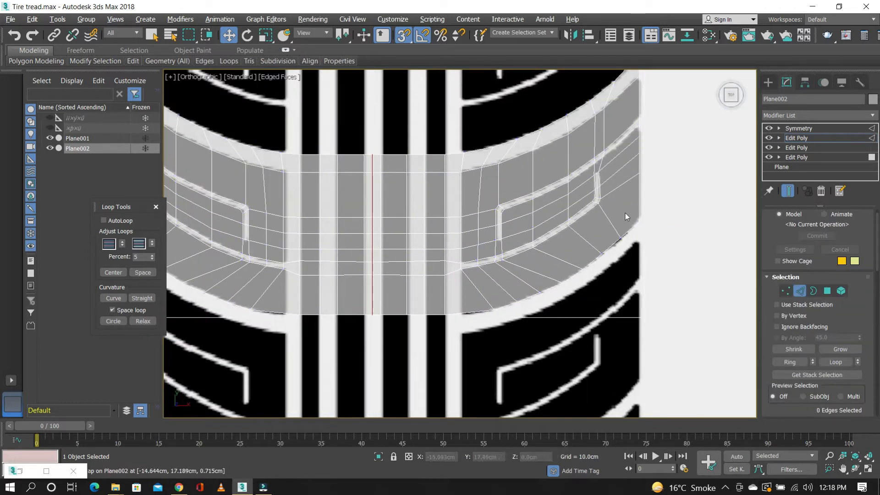
{"action": "scroll", "coordinate": [604, 251], "scroll_direction": "up", "scroll_amount": 2}
{"action": "key", "text": "s"}
{"action": "scroll", "coordinate": [454, 330], "scroll_direction": "up", "scroll_amount": 3}
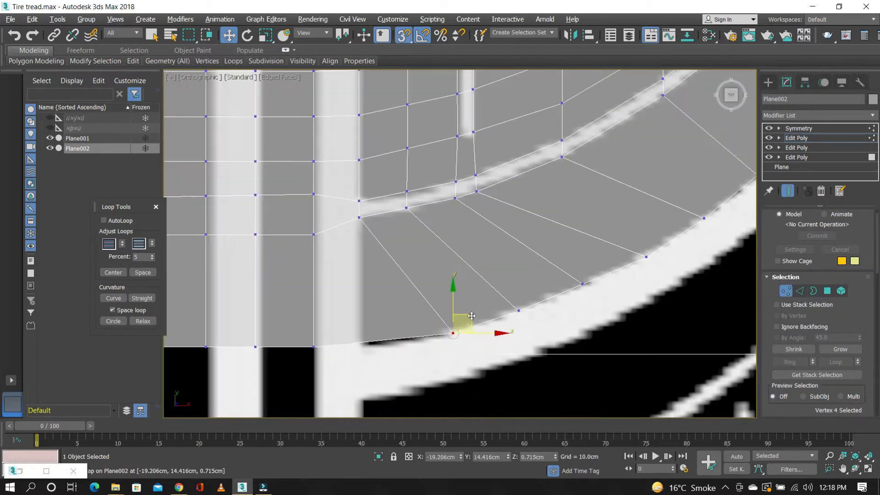
{"action": "left_click_drag", "start_coordinate": [592, 275], "coordinate": [544, 293]}
{"action": "middle_click_drag", "start_coordinate": [673, 242], "coordinate": [573, 279]}
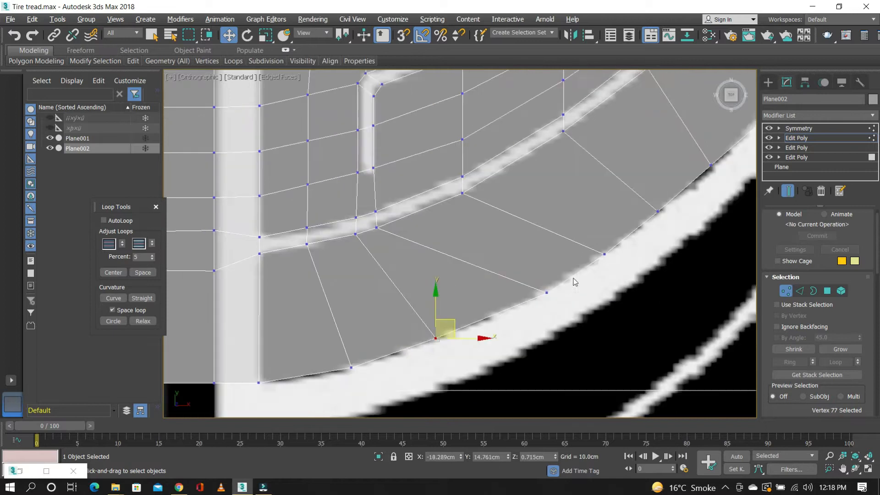
{"action": "scroll", "coordinate": [440, 283], "scroll_direction": "down", "scroll_amount": 2}
{"action": "scroll", "coordinate": [534, 265], "scroll_direction": "up", "scroll_amount": 1}
{"action": "left_click", "coordinate": [516, 269]}
{"action": "left_click_drag", "start_coordinate": [525, 258], "coordinate": [512, 265]}
Fine-tune the bottom-edge vertices toward the side block's outer end against the reference curve
{"action": "scroll", "coordinate": [541, 233], "scroll_direction": "down", "scroll_amount": 1}
{"action": "scroll", "coordinate": [571, 208], "scroll_direction": "up", "scroll_amount": 1}
{"action": "left_click", "coordinate": [582, 216]}
{"action": "left_click_drag", "start_coordinate": [600, 207], "coordinate": [601, 212]}
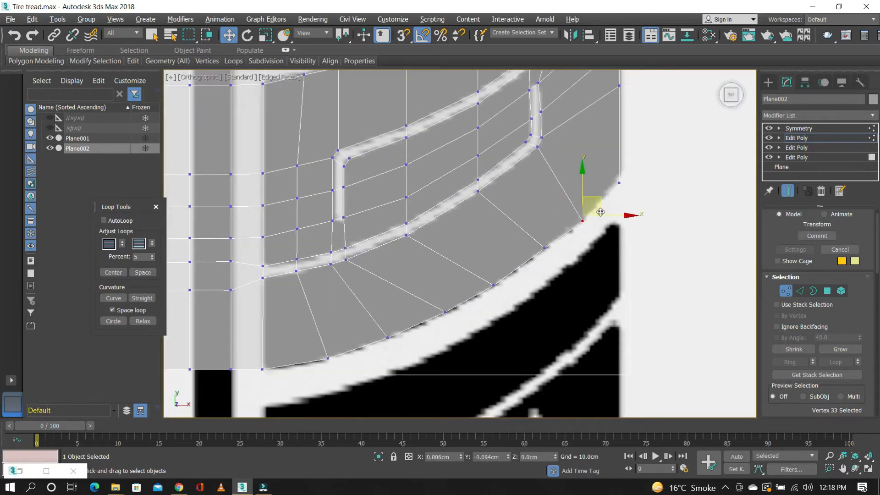
{"action": "scroll", "coordinate": [557, 238], "scroll_direction": "down", "scroll_amount": 2}
{"action": "scroll", "coordinate": [453, 293], "scroll_direction": "up", "scroll_amount": 2}
{"action": "left_click", "coordinate": [429, 299]}
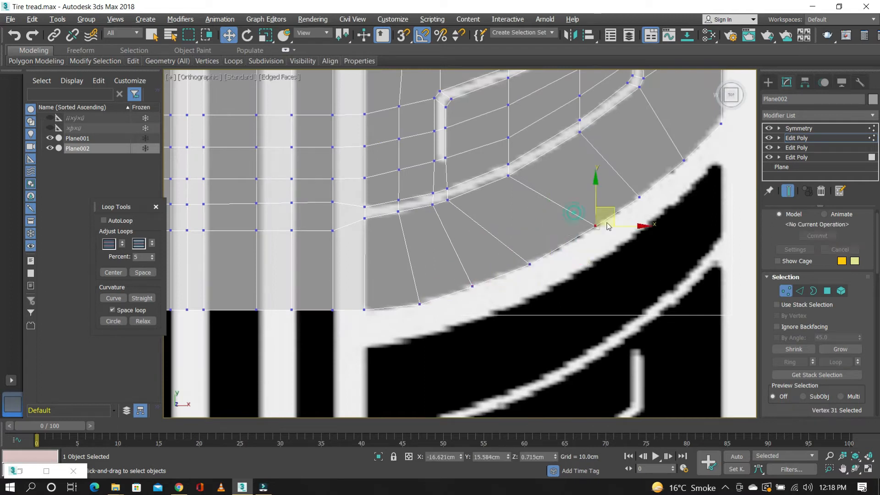
{"action": "middle_click_drag", "start_coordinate": [668, 172], "coordinate": [618, 198]}
{"action": "left_click", "coordinate": [634, 186]}
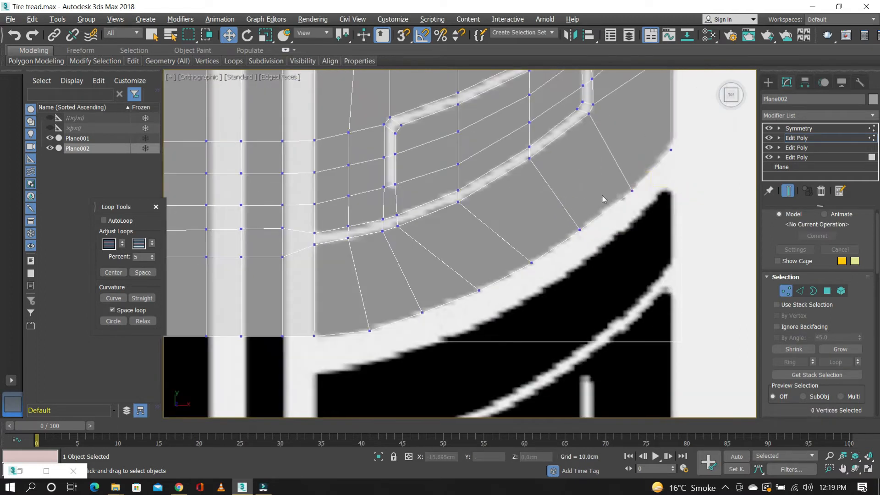
Select the polygons of the centre ribs and the side block's upper area, leaving the grooves unselected
{"action": "scroll", "coordinate": [603, 199], "scroll_direction": "down", "scroll_amount": 5}
{"action": "scroll", "coordinate": [500, 224], "scroll_direction": "up", "scroll_amount": 2}
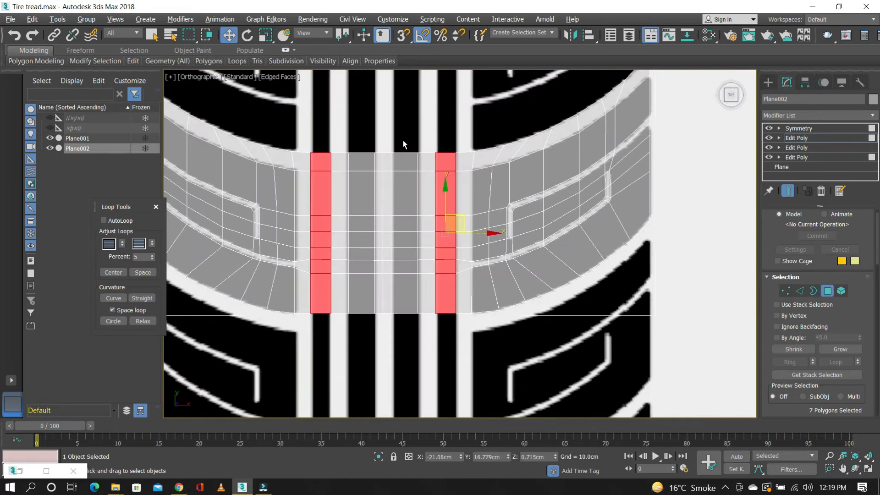
{"action": "left_click", "coordinate": [497, 218], "text": "ctrl"}
{"action": "scroll", "coordinate": [493, 241], "scroll_direction": "up", "scroll_amount": 4}
{"action": "left_click", "coordinate": [497, 230], "text": "ctrl"}
{"action": "left_click", "coordinate": [473, 236], "text": "ctrl"}
{"action": "left_click", "coordinate": [473, 264], "text": "ctrl"}
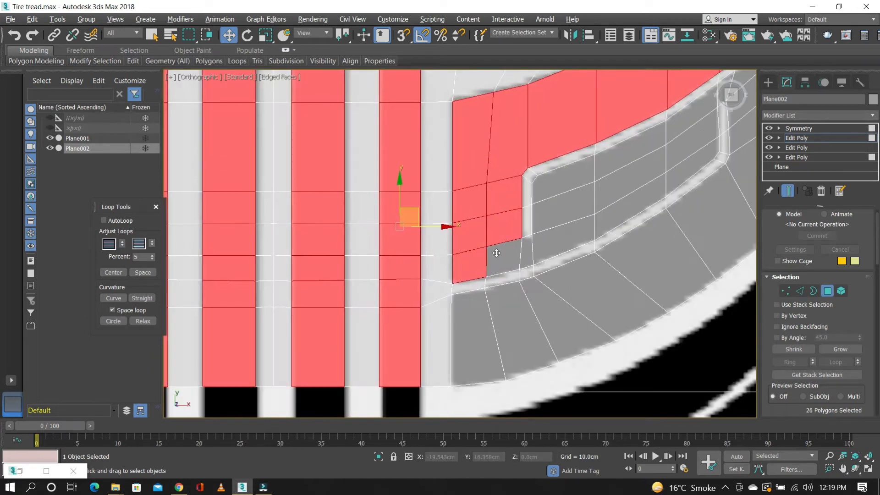
Add the enclosed inner block, outer end and lower band polygons of the side block to the selection, skipping the grooves
{"action": "left_click", "coordinate": [607, 186], "text": "ctrl"}
{"action": "left_click", "coordinate": [627, 206], "text": "ctrl"}
{"action": "left_click", "coordinate": [683, 168], "text": "ctrl"}
{"action": "left_click", "coordinate": [676, 152], "text": "ctrl"}
{"action": "left_click", "coordinate": [682, 124], "text": "ctrl"}
{"action": "middle_click_drag", "start_coordinate": [701, 124], "coordinate": [553, 169]}
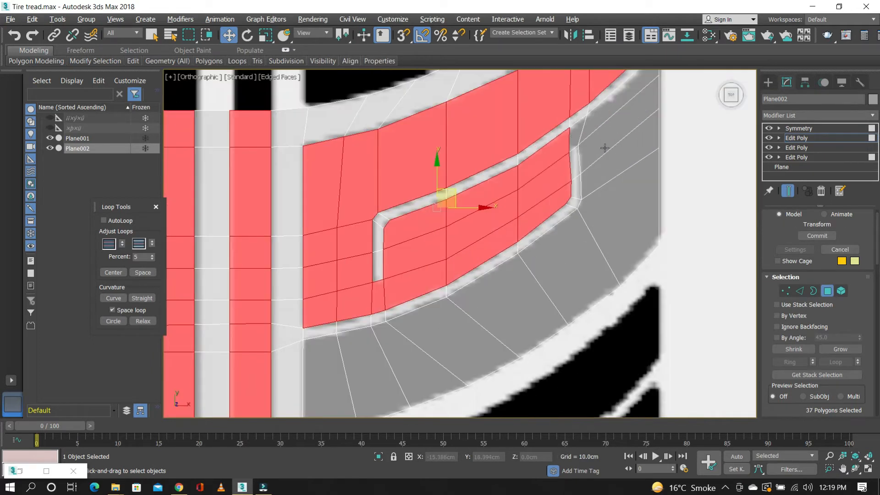
{"action": "left_click", "coordinate": [598, 162], "text": "ctrl"}
{"action": "left_click", "coordinate": [590, 246], "text": "ctrl"}
{"action": "left_click", "coordinate": [364, 355], "text": "ctrl"}
{"action": "left_click", "coordinate": [328, 366], "text": "ctrl"}
{"action": "scroll", "coordinate": [361, 251], "scroll_direction": "down", "scroll_amount": 7}
{"action": "scroll", "coordinate": [361, 252], "scroll_direction": "up", "scroll_amount": 2}
{"action": "key", "text": "shift+w"}
{"action": "mouse_move", "coordinate": [452, 252]}
{"action": "left_mouse_down"}
{"action": "mouse_move", "coordinate": [407, 215]}
{"action": "mouse_move", "coordinate": [447, 266]}
{"action": "left_mouse_up"}
{"action": "left_click", "coordinate": [604, 258]}
{"action": "scroll", "coordinate": [607, 303], "scroll_direction": "up", "scroll_amount": 3}
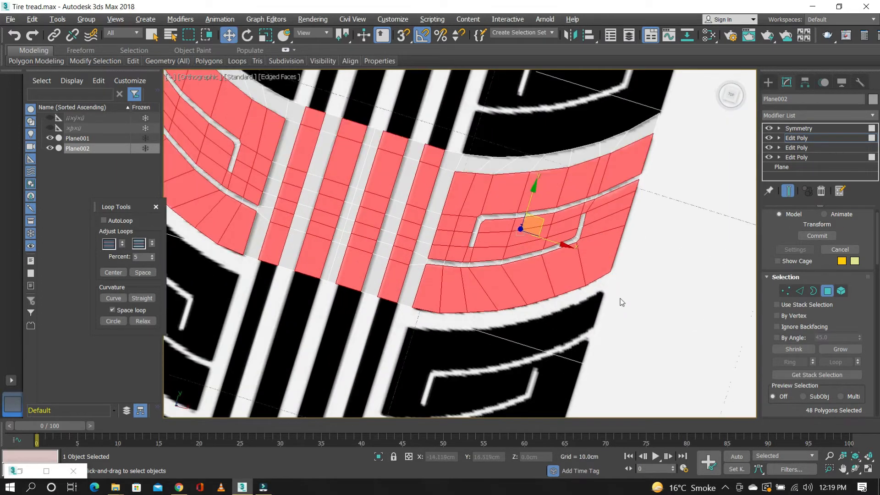
Extrude the bottom border edges of the side block and centre strip down about 0.5 cm to form a groove strip
{"action": "left_click", "coordinate": [799, 290]}
{"action": "left_click", "coordinate": [598, 279]}
{"action": "scroll", "coordinate": [605, 289], "scroll_direction": "up", "scroll_amount": 8}
{"action": "left_click", "coordinate": [731, 95]}
{"action": "left_click_drag", "start_coordinate": [456, 185], "coordinate": [454, 151]}
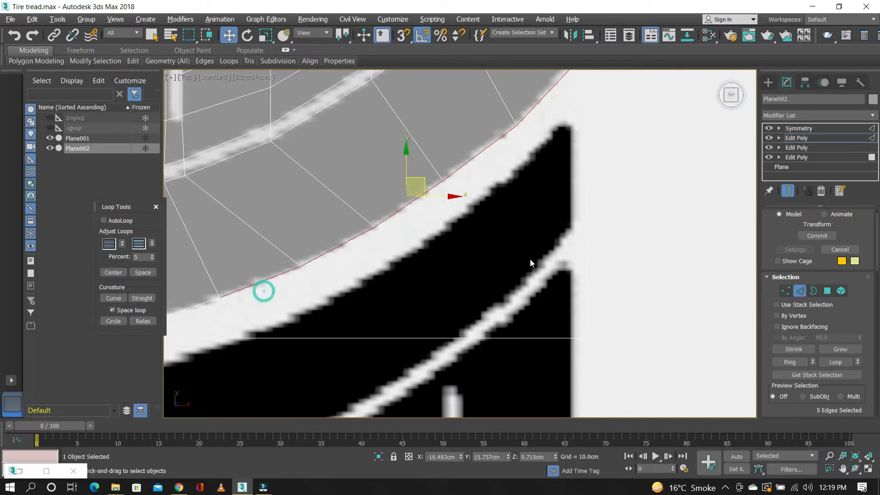
{"action": "scroll", "coordinate": [530, 258], "scroll_direction": "down", "scroll_amount": 8}
{"action": "left_click", "coordinate": [318, 292], "text": "ctrl"}
{"action": "scroll", "coordinate": [261, 291], "scroll_direction": "up", "scroll_amount": 5}
{"action": "left_click", "coordinate": [333, 256], "text": "ctrl"}
{"action": "left_click", "coordinate": [309, 256], "text": "ctrl"}
{"action": "left_click", "coordinate": [281, 262], "text": "ctrl"}
{"action": "left_click", "coordinate": [250, 257], "text": "ctrl"}
{"action": "left_click_drag", "start_coordinate": [409, 189], "coordinate": [412, 218], "text": "shift"}
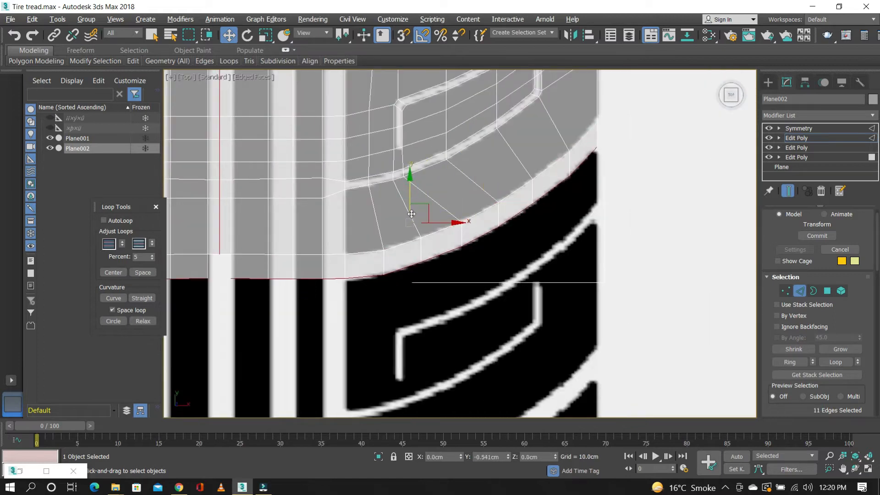
Extrude the selected rib and tread block polygons upward, leaving the groove polygons at base height
{"action": "key", "text": "1"}
{"action": "scroll", "coordinate": [385, 165], "scroll_direction": "down", "scroll_amount": 3}
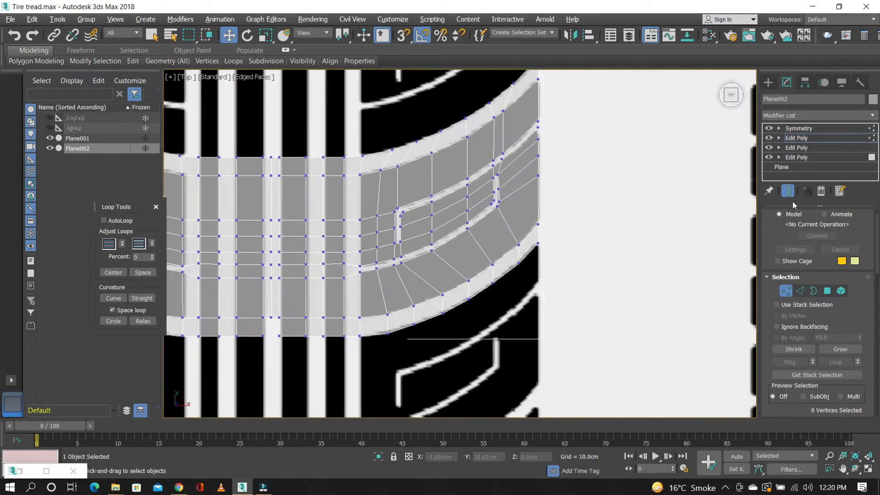
{"action": "key", "text": "4"}
{"action": "middle_click_drag", "start_coordinate": [657, 279], "coordinate": [556, 238], "text": "alt"}
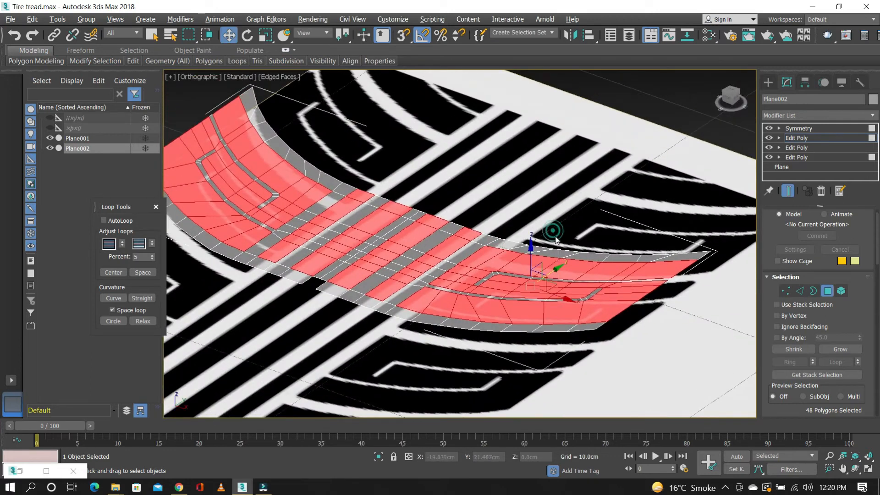
{"action": "left_click", "coordinate": [499, 256]}
{"action": "key", "text": "ctrl+z"}
{"action": "scroll", "coordinate": [848, 295], "scroll_direction": "down", "scroll_amount": 3}
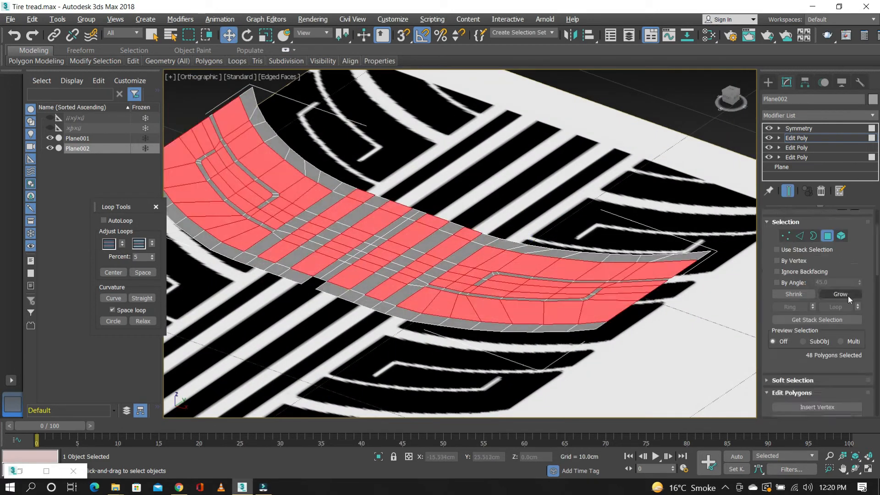
{"action": "left_click", "coordinate": [811, 351]}
{"action": "left_click_drag", "start_coordinate": [468, 266], "coordinate": [471, 255]}
{"action": "key", "text": "Return"}
Try a TurboSmooth modifier between the upper Edit Poly and Symmetry, and delete it
{"action": "left_click", "coordinate": [803, 116]}
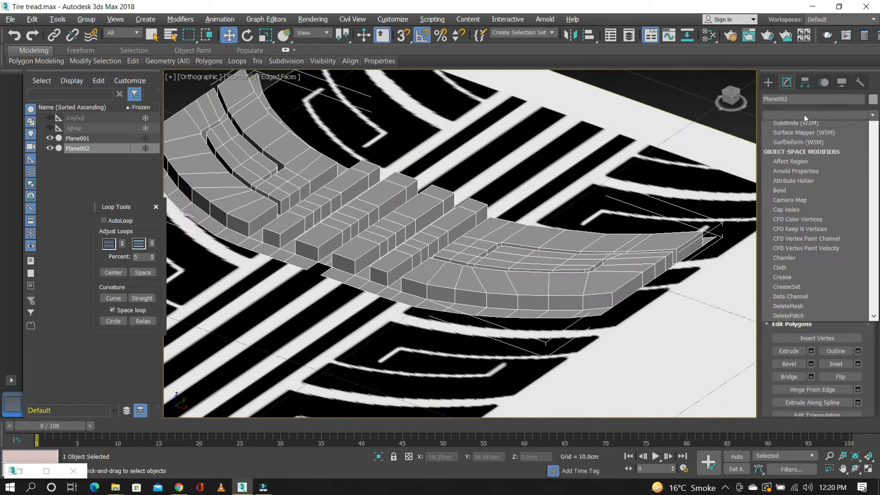
{"action": "type", "text": "tu"}
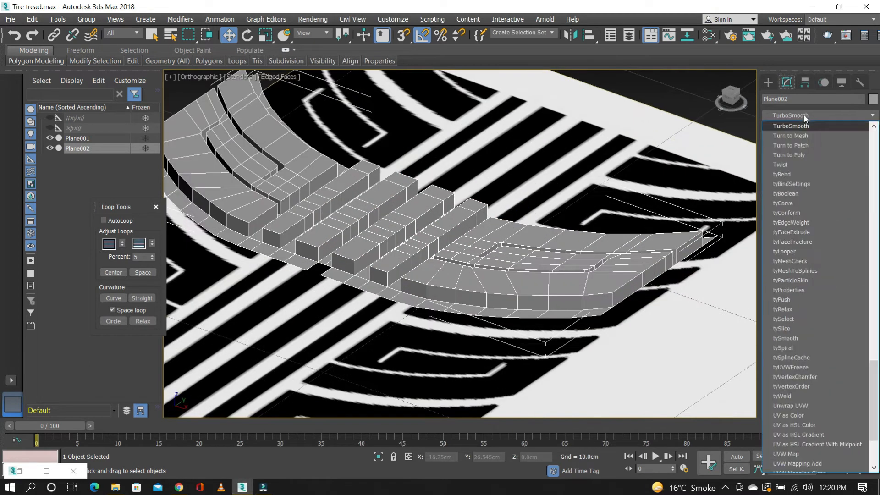
{"action": "key", "text": "Return"}
{"action": "left_click", "coordinate": [813, 138]}
{"action": "right_click", "coordinate": [812, 138]}
{"action": "left_click", "coordinate": [764, 189]}
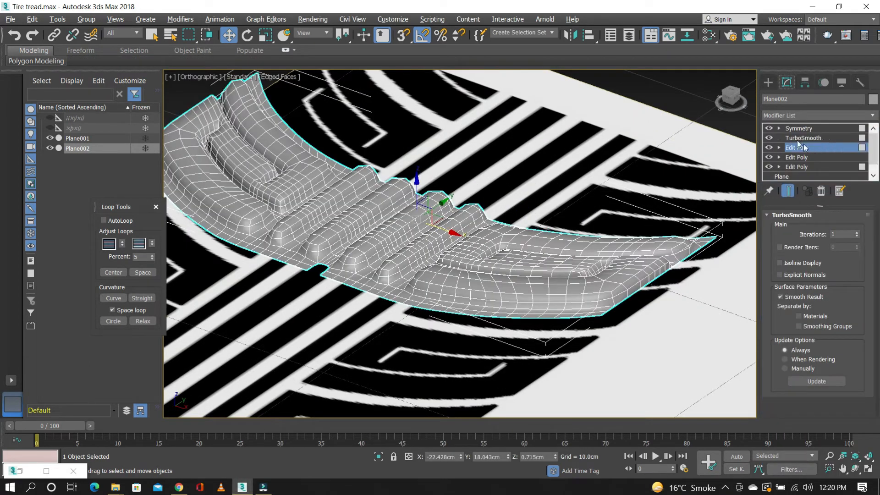
{"action": "left_click", "coordinate": [814, 138]}
{"action": "key", "text": "Delete"}
Add a TurboSmooth modifier on top of Symmetry and display the smoothed tread without edged faces
{"action": "left_click", "coordinate": [810, 116]}
{"action": "type", "text": "tu"}
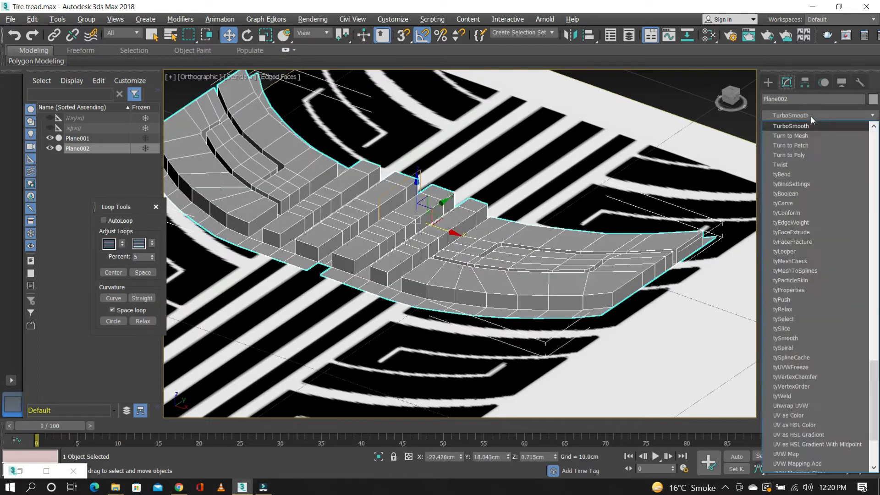
{"action": "key", "text": "Return"}
{"action": "key", "text": "t"}
{"action": "scroll", "coordinate": [458, 233], "scroll_direction": "up", "scroll_amount": 2}
{"action": "key", "text": "F4"}
{"action": "scroll", "coordinate": [435, 205], "scroll_direction": "down", "scroll_amount": 4}
{"action": "middle_click_drag", "start_coordinate": [436, 205], "coordinate": [486, 254], "text": "alt"}
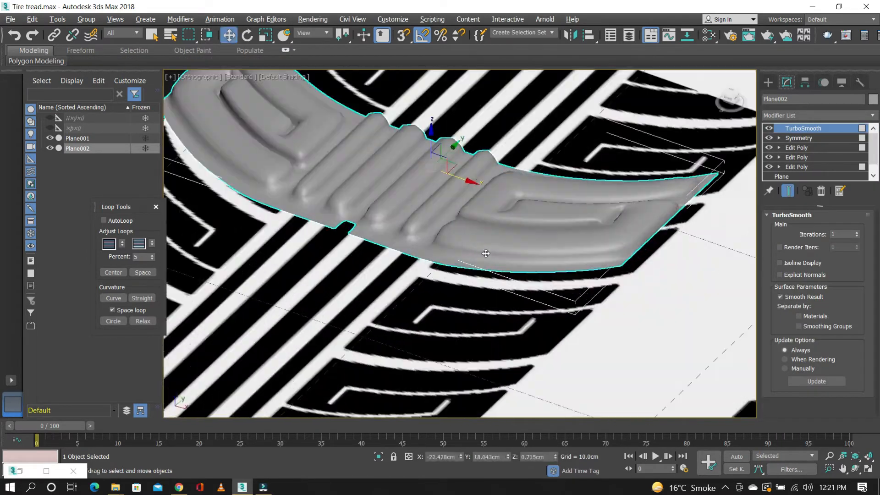
In the upper Edit Poly, with the end result hidden, extrude the short bottom edge at the centre line down to fill the missing corner
{"action": "left_click", "coordinate": [796, 148]}
{"action": "left_click", "coordinate": [785, 304]}
{"action": "left_click", "coordinate": [787, 191]}
{"action": "scroll", "coordinate": [348, 229], "scroll_direction": "up", "scroll_amount": 4}
{"action": "key", "text": "t"}
{"action": "scroll", "coordinate": [375, 262], "scroll_direction": "down", "scroll_amount": 2}
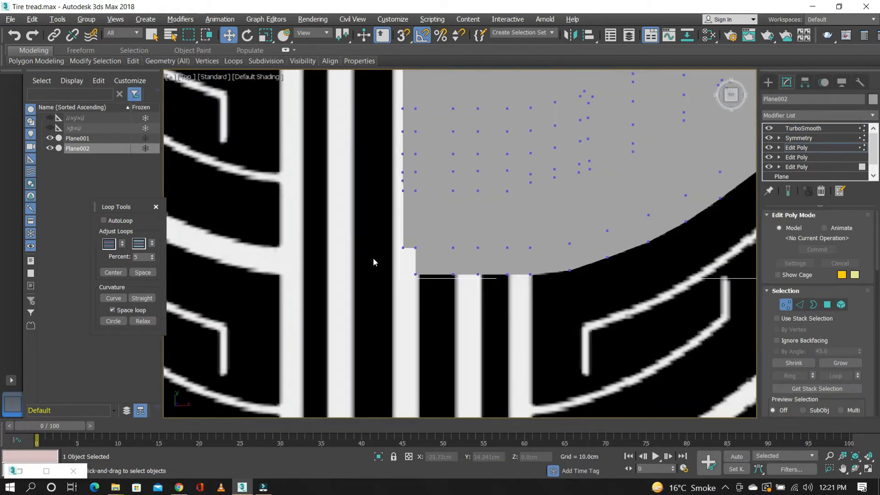
{"action": "key", "text": "F4"}
{"action": "middle_click_drag", "start_coordinate": [527, 262], "coordinate": [577, 257], "text": "alt"}
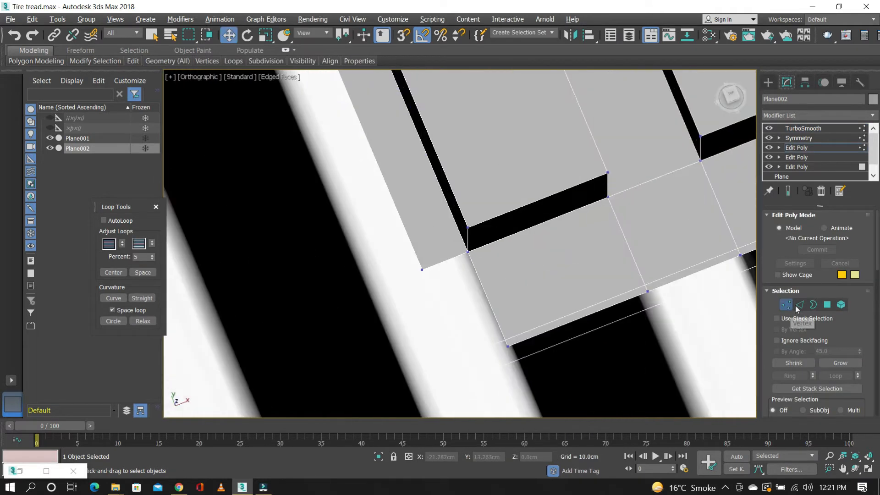
{"action": "left_click", "coordinate": [797, 306]}
{"action": "scroll", "coordinate": [433, 262], "scroll_direction": "up", "scroll_amount": 2}
{"action": "middle_click_drag", "start_coordinate": [434, 261], "coordinate": [467, 220]}
{"action": "left_click", "coordinate": [481, 220]}
{"action": "left_click_drag", "start_coordinate": [466, 188], "coordinate": [504, 324], "text": "shift"}
Snap the new corner patch's lower vertex onto the neighbouring bottom-edge vertex of the centre strip
{"action": "key", "text": "1"}
{"action": "middle_click_drag", "start_coordinate": [522, 360], "coordinate": [515, 275]}
{"action": "scroll", "coordinate": [576, 237], "scroll_direction": "up", "scroll_amount": 7}
{"action": "left_click", "coordinate": [629, 305], "text": "ctrl"}
{"action": "scroll", "coordinate": [608, 259], "scroll_direction": "down", "scroll_amount": 2}
{"action": "left_click_drag", "start_coordinate": [625, 296], "coordinate": [624, 297]}
{"action": "scroll", "coordinate": [619, 321], "scroll_direction": "up", "scroll_amount": 5}
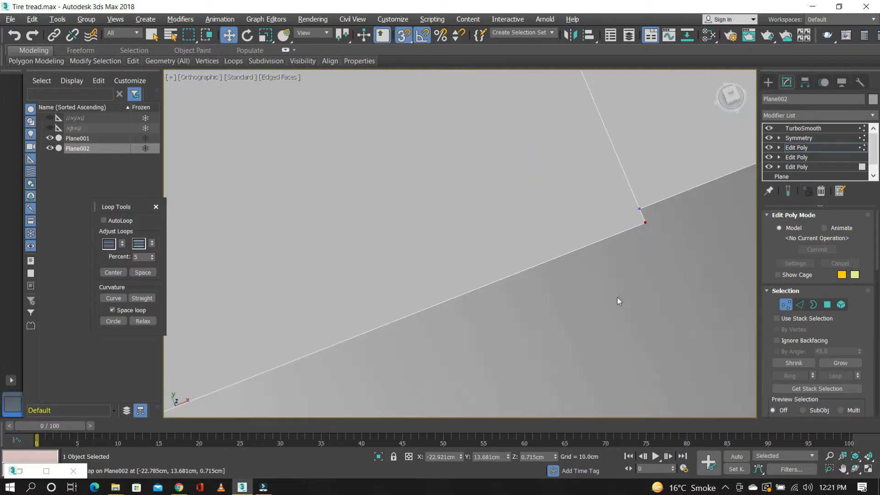
{"action": "left_click_drag", "start_coordinate": [646, 222], "coordinate": [639, 209]}
Weld the two overlapping vertices where the filled corner patch meets the centre strip
{"action": "scroll", "coordinate": [637, 206], "scroll_direction": "down", "scroll_amount": 7}
{"action": "middle_click_drag", "start_coordinate": [635, 229], "coordinate": [547, 255]}
{"action": "left_click_drag", "start_coordinate": [537, 196], "coordinate": [556, 229]}
{"action": "scroll", "coordinate": [807, 331], "scroll_direction": "down", "scroll_amount": 2}
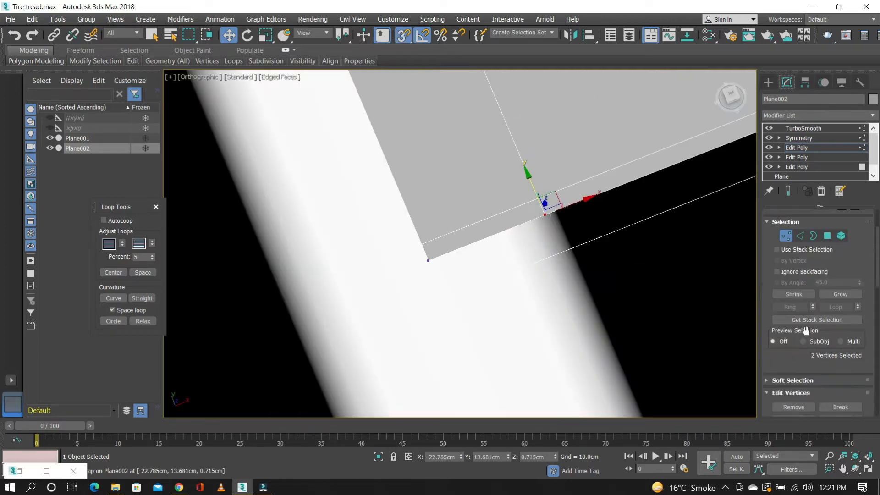
{"action": "left_click", "coordinate": [835, 350]}
{"action": "left_click", "coordinate": [545, 284]}
{"action": "scroll", "coordinate": [545, 284], "scroll_direction": "down", "scroll_amount": 9}
Show the end result without edged faces and inspect the smoothed tread section outside vertex level
{"action": "left_click", "coordinate": [788, 191]}
{"action": "key", "text": "s"}
{"action": "key", "text": "F4"}
{"action": "scroll", "coordinate": [531, 233], "scroll_direction": "down", "scroll_amount": 7}
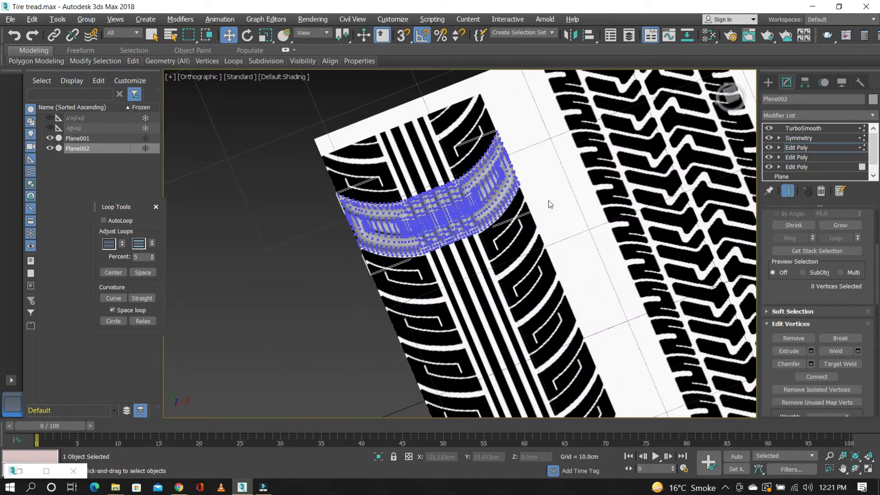
{"action": "left_click", "coordinate": [769, 83]}
{"action": "left_click", "coordinate": [284, 193]}
{"action": "scroll", "coordinate": [453, 209], "scroll_direction": "up", "scroll_amount": 4}
{"action": "middle_click_drag", "start_coordinate": [472, 271], "coordinate": [496, 248]}
{"action": "left_click", "coordinate": [497, 231]}
{"action": "left_click", "coordinate": [786, 83]}
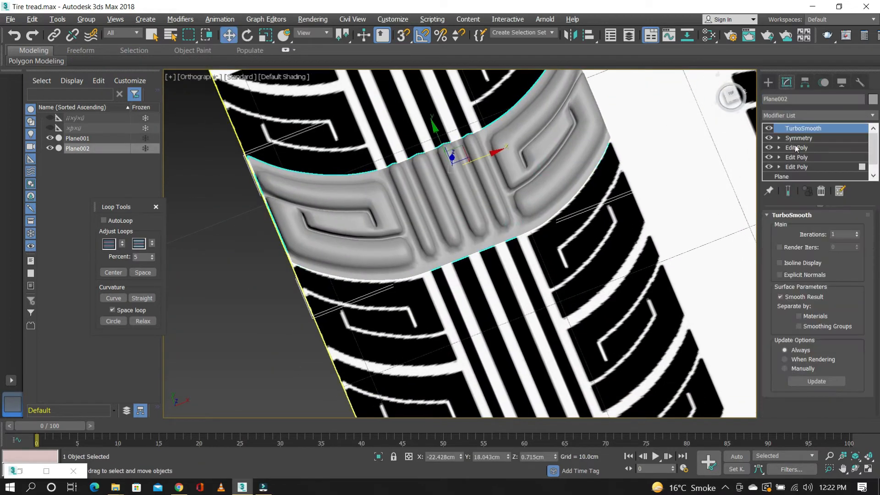
In the upper Edit Poly, delete the floor polygons and end walls between the two raised centre ribs and the section's bottom edge
{"action": "left_click", "coordinate": [796, 148]}
{"action": "left_click", "coordinate": [827, 304]}
{"action": "scroll", "coordinate": [495, 250], "scroll_direction": "up", "scroll_amount": 7}
{"action": "scroll", "coordinate": [460, 238], "scroll_direction": "down", "scroll_amount": 7}
{"action": "scroll", "coordinate": [448, 179], "scroll_direction": "up", "scroll_amount": 5}
{"action": "scroll", "coordinate": [448, 179], "scroll_direction": "down", "scroll_amount": 3}
{"action": "scroll", "coordinate": [518, 250], "scroll_direction": "up", "scroll_amount": 4}
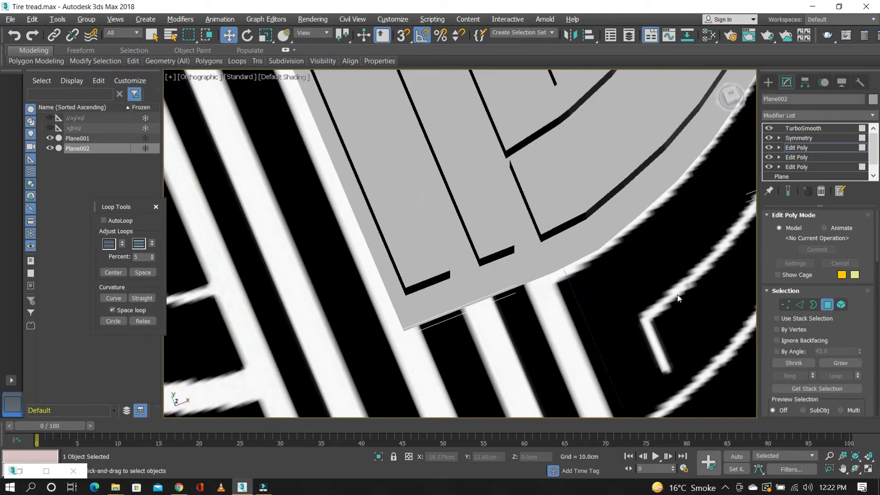
{"action": "key", "text": "F4"}
{"action": "scroll", "coordinate": [705, 276], "scroll_direction": "down", "scroll_amount": 2}
{"action": "scroll", "coordinate": [551, 250], "scroll_direction": "up", "scroll_amount": 2}
{"action": "scroll", "coordinate": [518, 317], "scroll_direction": "up", "scroll_amount": 6}
{"action": "middle_click_drag", "start_coordinate": [518, 317], "coordinate": [529, 245]}
{"action": "left_click", "coordinate": [479, 220]}
{"action": "left_click", "coordinate": [655, 157], "text": "ctrl"}
{"action": "left_click", "coordinate": [647, 116], "text": "ctrl"}
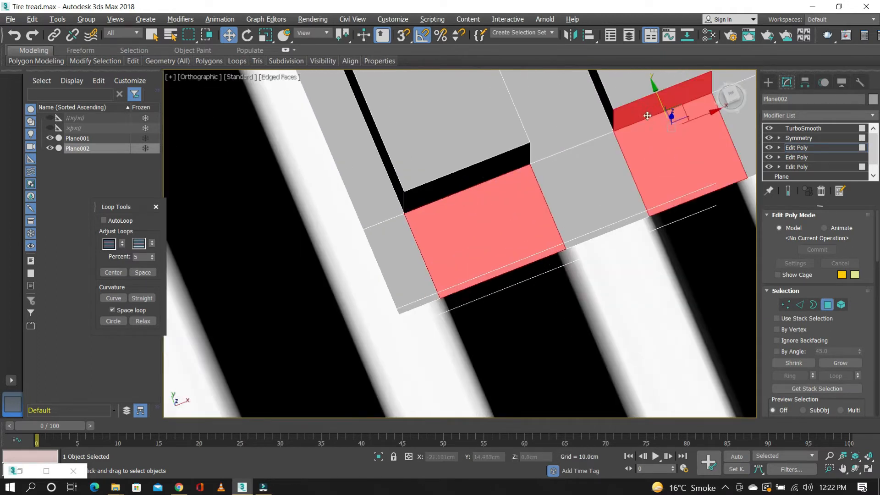
{"action": "key", "text": "Delete"}
Move the raised ribs' end vertices down in the top view, snapping them to the section's bottom edge
{"action": "key", "text": "1"}
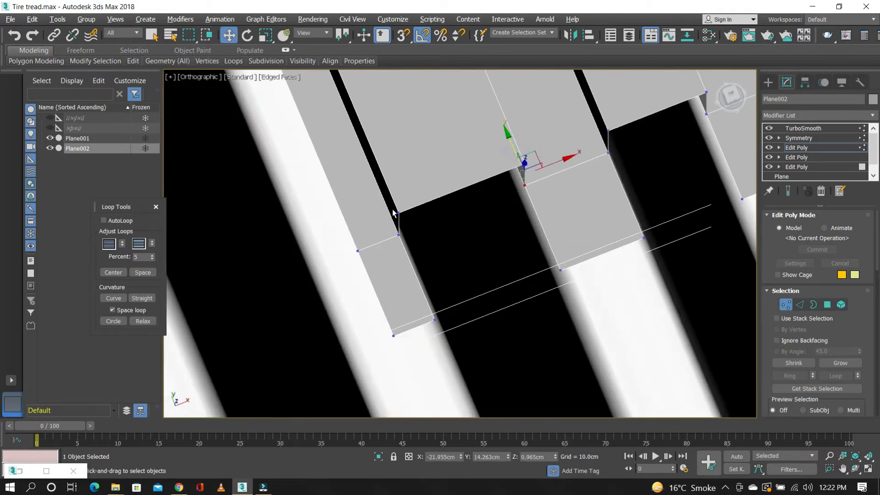
{"action": "left_click_drag", "start_coordinate": [711, 125], "coordinate": [713, 128], "text": "ctrl"}
{"action": "key", "text": "t"}
{"action": "middle_click_drag", "start_coordinate": [449, 216], "coordinate": [404, 133]}
{"action": "key", "text": "s"}
{"action": "left_click_drag", "start_coordinate": [535, 136], "coordinate": [376, 294]}
{"action": "key", "text": "ctrl+z"}
{"action": "scroll", "coordinate": [343, 234], "scroll_direction": "up", "scroll_amount": 2}
{"action": "scroll", "coordinate": [376, 294], "scroll_direction": "up", "scroll_amount": 4}
{"action": "scroll", "coordinate": [390, 278], "scroll_direction": "down", "scroll_amount": 7}
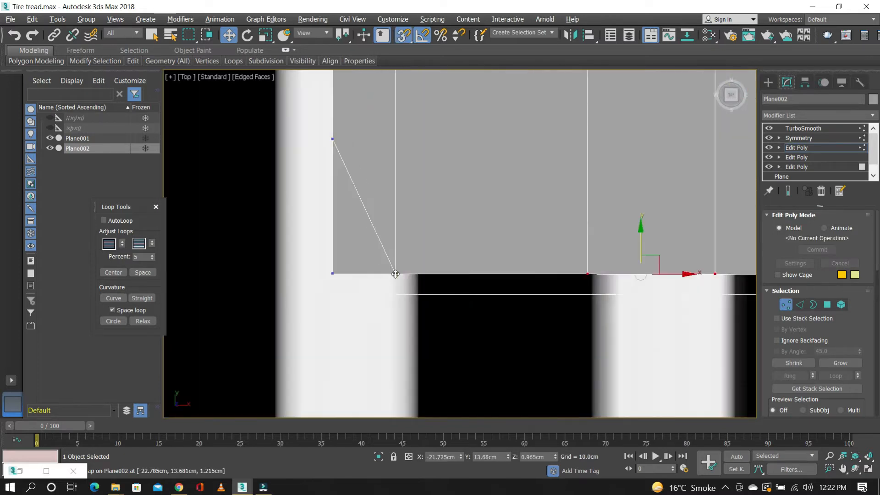
{"action": "scroll", "coordinate": [369, 201], "scroll_direction": "down", "scroll_amount": 2}
Try to cut edges across the ribs and grooves near their lower ends, and undo the cuts
{"action": "key", "text": "alt+c"}
{"action": "key", "text": "shift+w"}
{"action": "left_click_drag", "start_coordinate": [426, 188], "coordinate": [514, 252]}
{"action": "key", "text": "shift+w"}
{"action": "key", "text": "alt+c"}
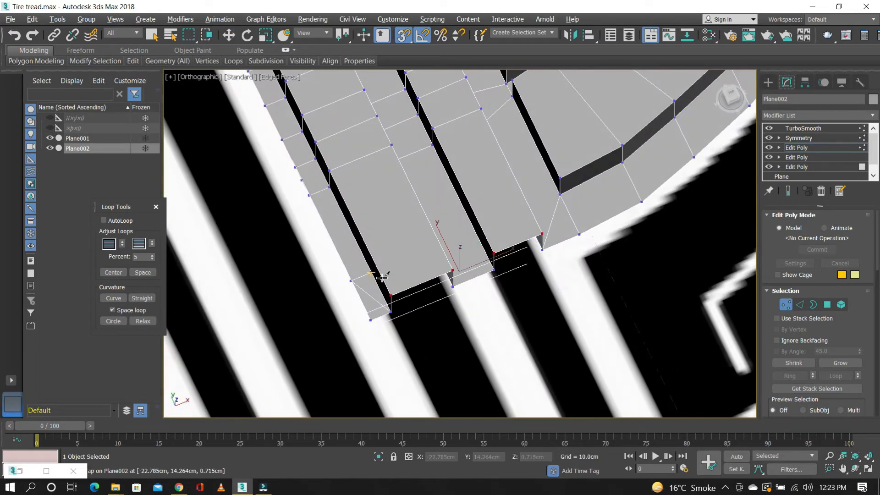
{"action": "scroll", "coordinate": [481, 228], "scroll_direction": "up", "scroll_amount": 3}
{"action": "left_click", "coordinate": [399, 260]}
{"action": "scroll", "coordinate": [469, 186], "scroll_direction": "down", "scroll_amount": 2}
{"action": "key", "text": "shift+w"}
{"action": "left_click_drag", "start_coordinate": [470, 189], "coordinate": [486, 212]}
{"action": "key", "text": "shift+w"}
{"action": "key", "text": "ctrl+z"}
{"action": "key", "text": "ctrl+z"}
{"action": "key", "text": "ctrl+z"}
Try to insert an edge loop across the ribs near their lower ends with Swift Loop
{"action": "mouse_move", "coordinate": [133, 64]}
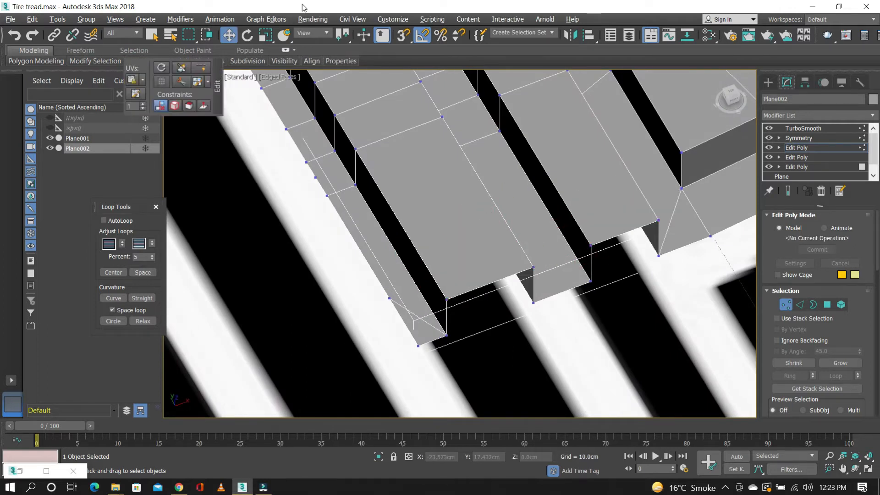
{"action": "left_click", "coordinate": [58, 184]}
{"action": "left_click", "coordinate": [403, 172]}
{"action": "left_click", "coordinate": [796, 147]}
{"action": "key", "text": "1"}
{"action": "mouse_move", "coordinate": [213, 77]}
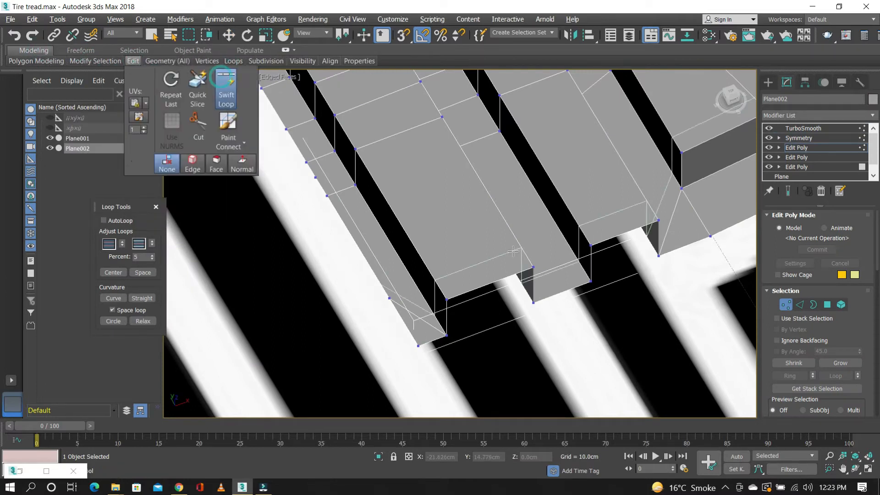
{"action": "scroll", "coordinate": [436, 216], "scroll_direction": "down", "scroll_amount": 2}
Connect the lengthwise edges at the ribs' lower ends with 1 segment, pinch 0 and slide about 41
{"action": "key", "text": "t"}
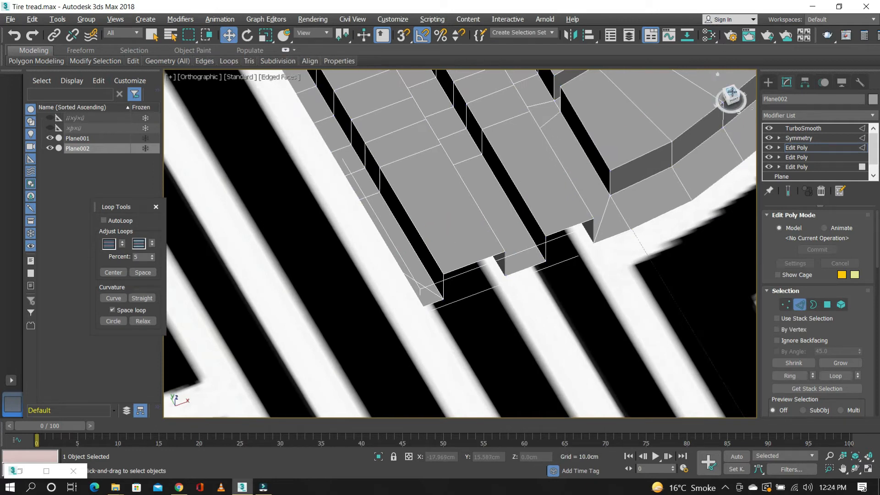
{"action": "scroll", "coordinate": [566, 176], "scroll_direction": "up", "scroll_amount": 1}
{"action": "left_click", "coordinate": [593, 192], "text": "ctrl"}
{"action": "scroll", "coordinate": [865, 381], "scroll_direction": "down", "scroll_amount": 3}
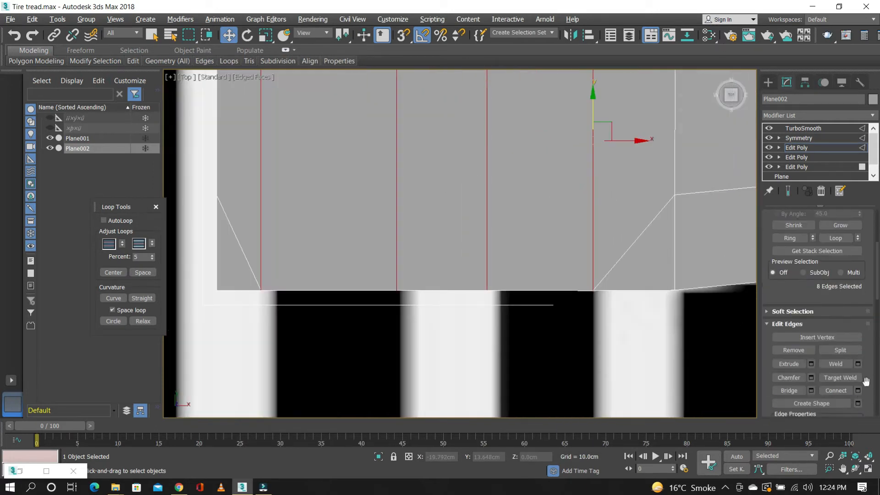
{"action": "left_click", "coordinate": [857, 390]}
{"action": "scroll", "coordinate": [461, 179], "scroll_direction": "down", "scroll_amount": 2}
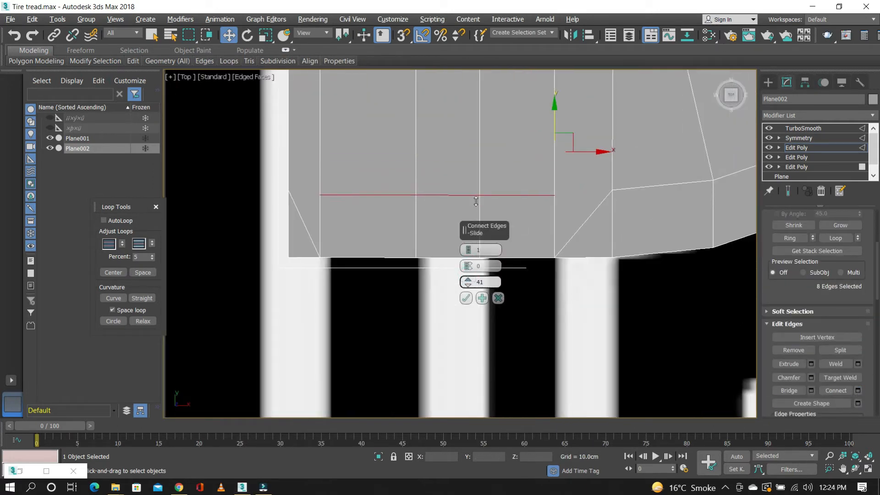
{"action": "left_click", "coordinate": [466, 298]}
Remove the two diagonal edges on the groove floors either side of the raised ribs' lower ends
{"action": "middle_click_drag", "start_coordinate": [426, 213], "coordinate": [438, 183], "text": "alt"}
{"action": "scroll", "coordinate": [777, 297], "scroll_direction": "up", "scroll_amount": 3}
{"action": "left_click", "coordinate": [563, 191]}
{"action": "scroll", "coordinate": [568, 199], "scroll_direction": "up", "scroll_amount": 3}
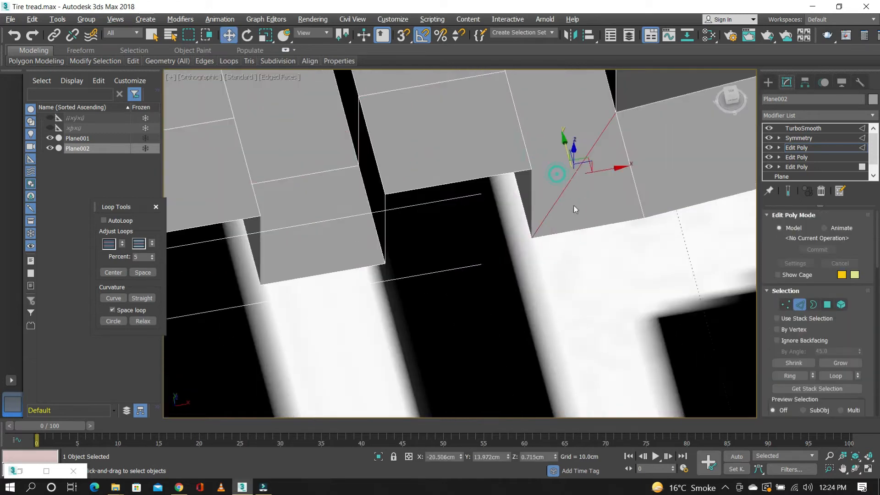
{"action": "scroll", "coordinate": [807, 339], "scroll_direction": "down", "scroll_amount": 3}
{"action": "left_click", "coordinate": [793, 349]}
{"action": "middle_click_drag", "start_coordinate": [284, 261], "coordinate": [582, 227]}
{"action": "left_click", "coordinate": [422, 229]}
{"action": "left_click", "coordinate": [795, 350]}
Cut an edge across the centre-line groove floor to continue the new loop to the section's inner side
{"action": "scroll", "coordinate": [850, 334], "scroll_direction": "up", "scroll_amount": 3}
{"action": "left_click", "coordinate": [785, 304]}
{"action": "scroll", "coordinate": [429, 274], "scroll_direction": "up", "scroll_amount": 3}
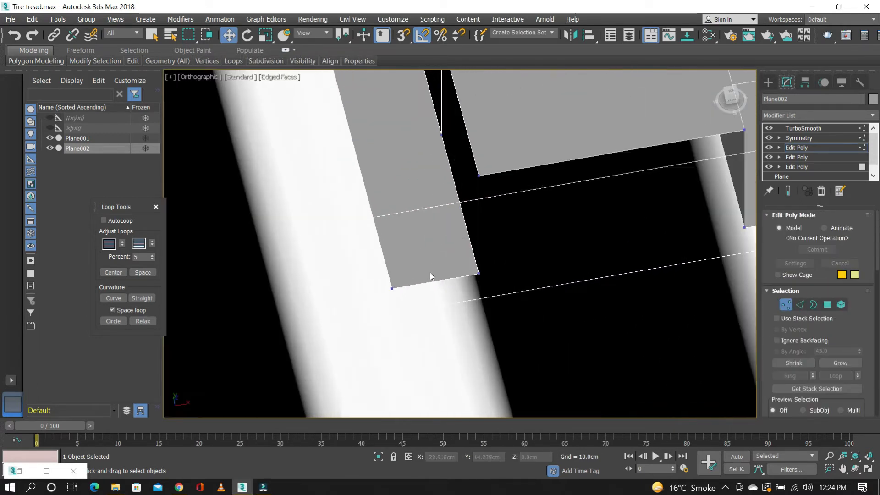
{"action": "key", "text": "alt+c"}
{"action": "middle_click_drag", "start_coordinate": [394, 112], "coordinate": [480, 240]}
{"action": "left_click", "coordinate": [440, 278]}
{"action": "right_click", "coordinate": [440, 278]}
{"action": "scroll", "coordinate": [440, 277], "scroll_direction": "down", "scroll_amount": 5}
{"action": "middle_click_drag", "start_coordinate": [440, 277], "coordinate": [362, 281]}
Cut an edge across the groove floor beside the outer block to continue the new loop past the second rib
{"action": "scroll", "coordinate": [556, 271], "scroll_direction": "up", "scroll_amount": 4}
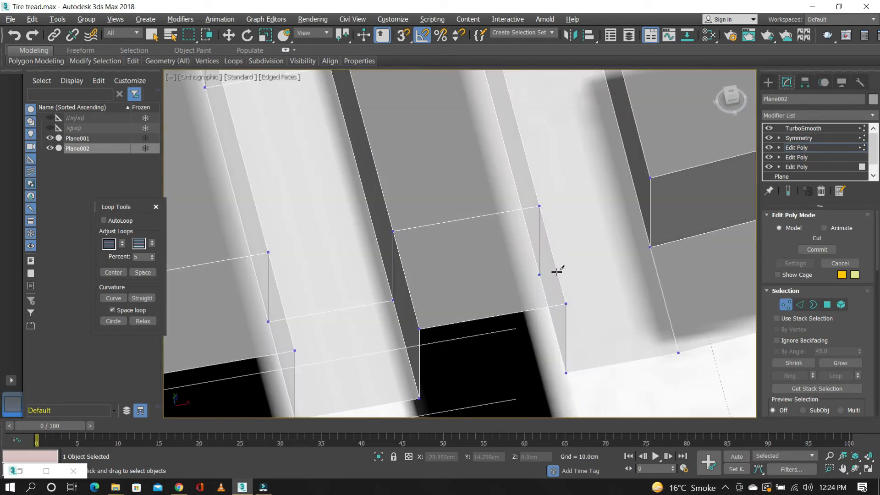
{"action": "middle_click_drag", "start_coordinate": [547, 272], "coordinate": [481, 274], "text": "alt"}
{"action": "key", "text": "alt+c"}
{"action": "key", "text": "super"}
{"action": "left_click", "coordinate": [517, 285]}
{"action": "left_click", "coordinate": [624, 318]}
{"action": "right_click", "coordinate": [623, 318]}
Preview the smoothed end result to check the repaired lower end of the ribs, and return to the base mesh
{"action": "scroll", "coordinate": [587, 273], "scroll_direction": "down", "scroll_amount": 6}
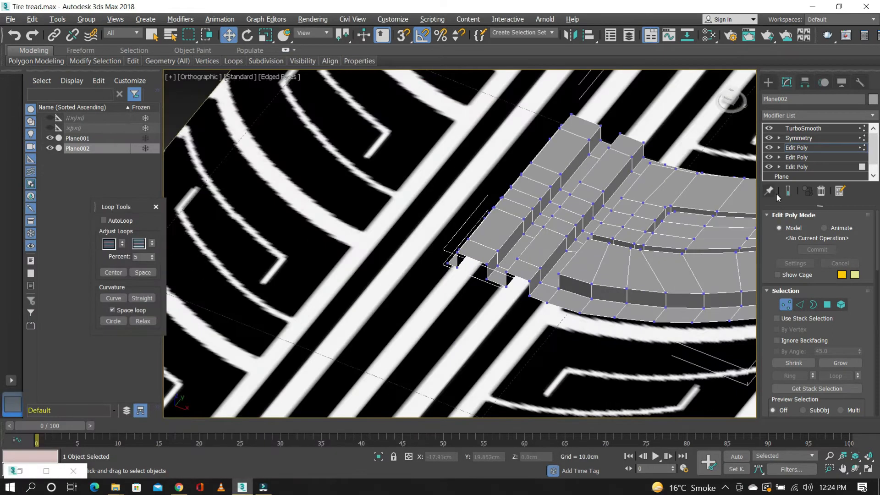
{"action": "left_click", "coordinate": [787, 195]}
{"action": "scroll", "coordinate": [524, 278], "scroll_direction": "up", "scroll_amount": 5}
{"action": "scroll", "coordinate": [524, 278], "scroll_direction": "down", "scroll_amount": 4}
{"action": "left_click", "coordinate": [787, 194]}
Check the lower corner vertices of the grooves for overlaps and weld the selected ones
{"action": "scroll", "coordinate": [495, 352], "scroll_direction": "up", "scroll_amount": 10}
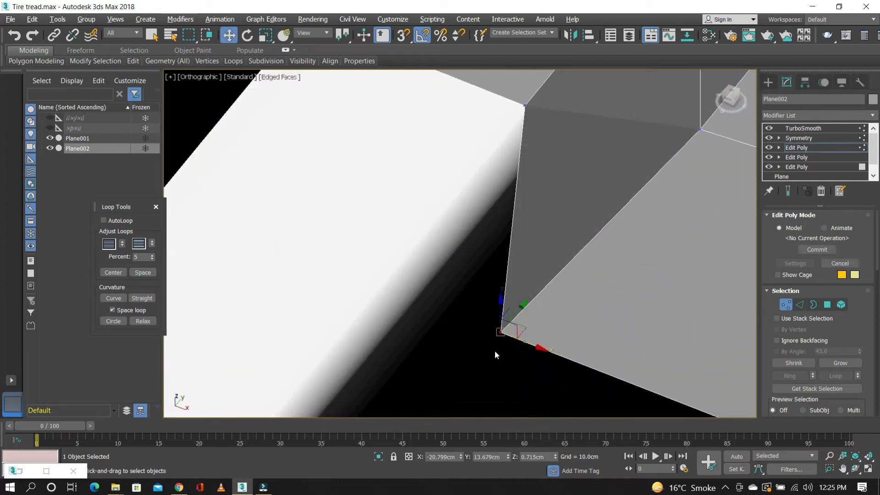
{"action": "scroll", "coordinate": [494, 342], "scroll_direction": "down", "scroll_amount": 8}
{"action": "scroll", "coordinate": [432, 282], "scroll_direction": "up", "scroll_amount": 3}
{"action": "scroll", "coordinate": [671, 322], "scroll_direction": "down", "scroll_amount": 3}
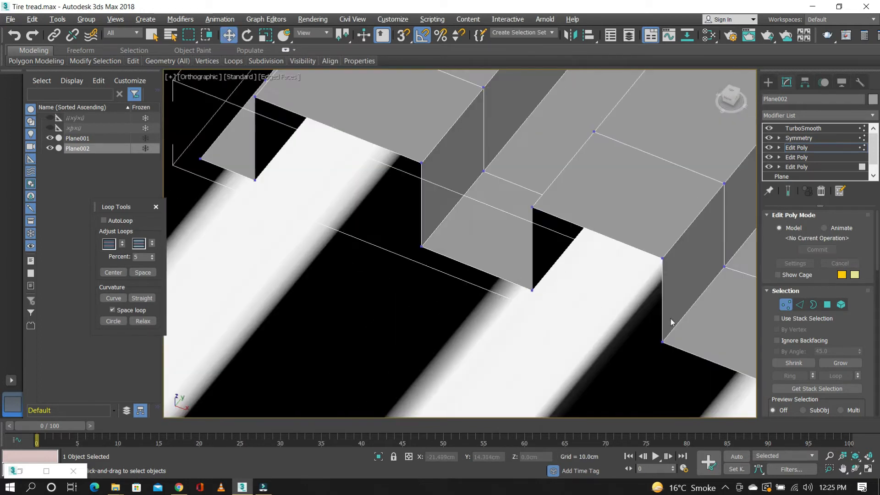
{"action": "scroll", "coordinate": [815, 320], "scroll_direction": "down", "scroll_amount": 3}
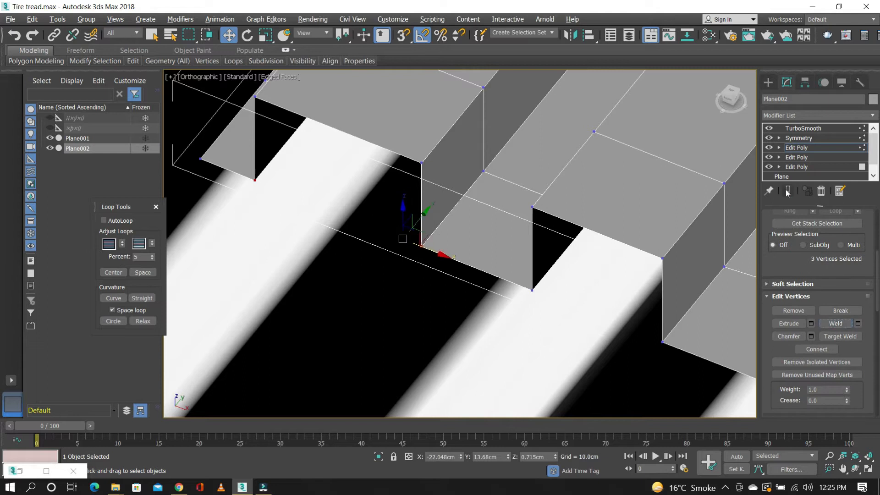
{"action": "scroll", "coordinate": [592, 308], "scroll_direction": "up", "scroll_amount": 4}
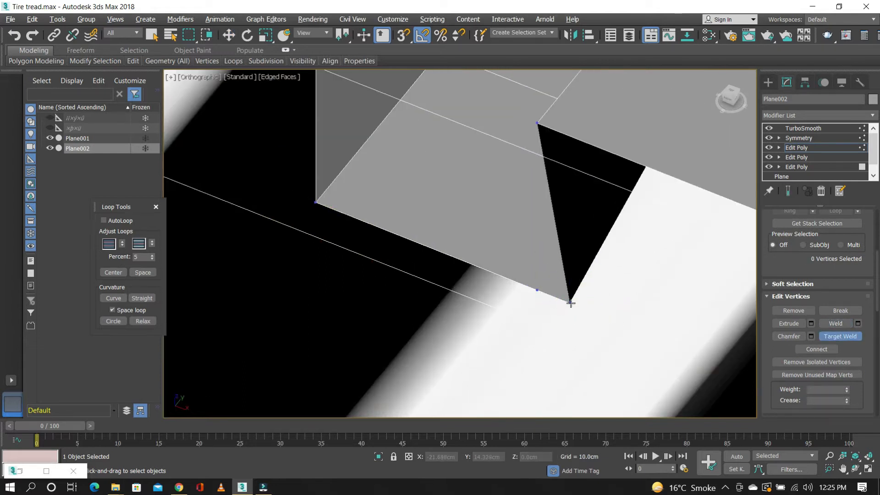
Target-weld the displaced groove corner vertex onto the neighbouring bottom-edge vertex and check the other groove corners
{"action": "left_click", "coordinate": [570, 303]}
{"action": "left_click", "coordinate": [538, 290]}
{"action": "scroll", "coordinate": [369, 249], "scroll_direction": "down", "scroll_amount": 2}
{"action": "middle_click_drag", "start_coordinate": [369, 249], "coordinate": [561, 276]}
{"action": "right_click", "coordinate": [561, 277]}
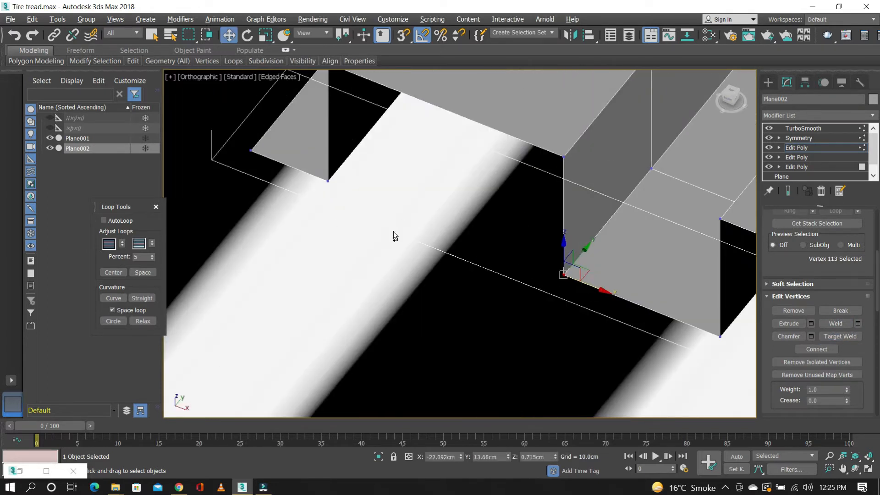
{"action": "left_click", "coordinate": [328, 181]}
{"action": "scroll", "coordinate": [389, 204], "scroll_direction": "down", "scroll_amount": 6}
{"action": "left_click", "coordinate": [358, 224]}
Show the end result without edged faces and inspect the smoothed section's blocks and repaired lower edge
{"action": "left_click", "coordinate": [787, 191]}
{"action": "scroll", "coordinate": [414, 307], "scroll_direction": "down", "scroll_amount": 5}
{"action": "key", "text": "F4"}
{"action": "left_click", "coordinate": [768, 83]}
{"action": "left_click", "coordinate": [686, 94]}
{"action": "middle_click_drag", "start_coordinate": [447, 260], "coordinate": [427, 251], "text": "alt"}
{"action": "left_click", "coordinate": [573, 248]}
{"action": "scroll", "coordinate": [573, 248], "scroll_direction": "up", "scroll_amount": 4}
{"action": "left_click", "coordinate": [786, 82]}
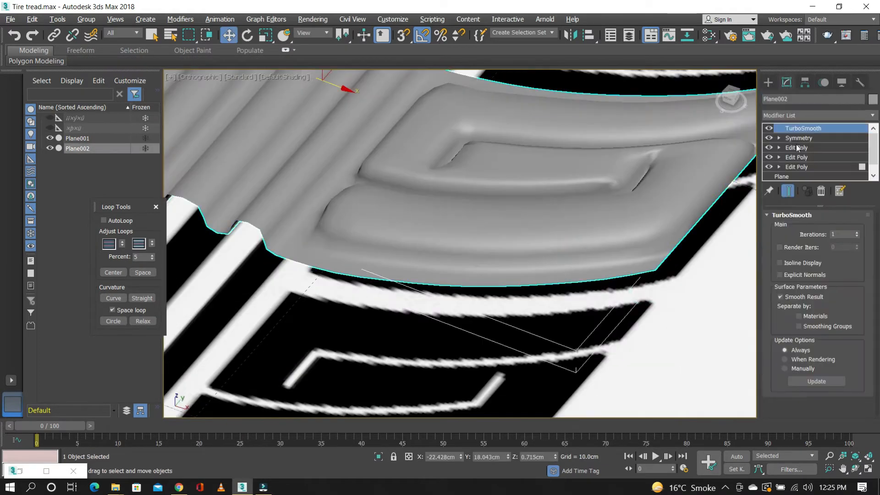
Add another Edit Poly modifier directly below Symmetry in Plane002's modifier stack
{"action": "left_click", "coordinate": [797, 148]}
{"action": "scroll", "coordinate": [597, 221], "scroll_direction": "down", "scroll_amount": 5}
{"action": "key", "text": "F4"}
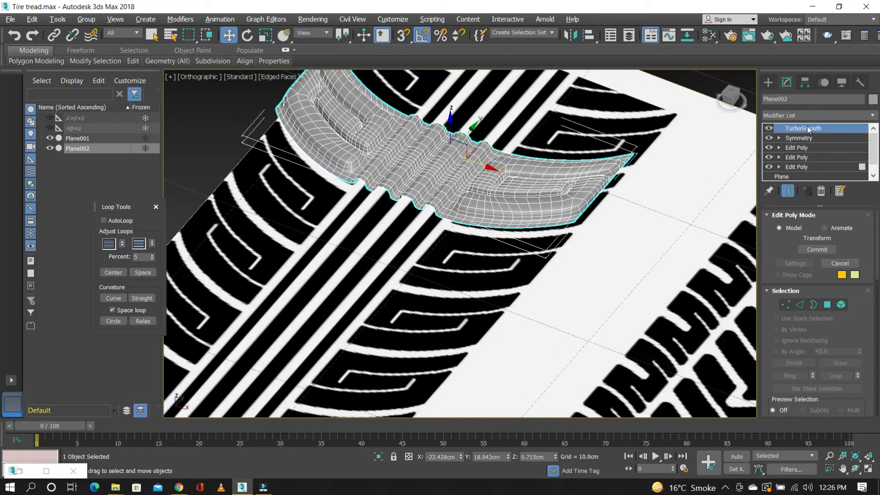
{"action": "left_click", "coordinate": [792, 147]}
{"action": "left_click", "coordinate": [792, 117]}
{"action": "key", "text": "e"}
{"action": "left_click", "coordinate": [791, 157]}
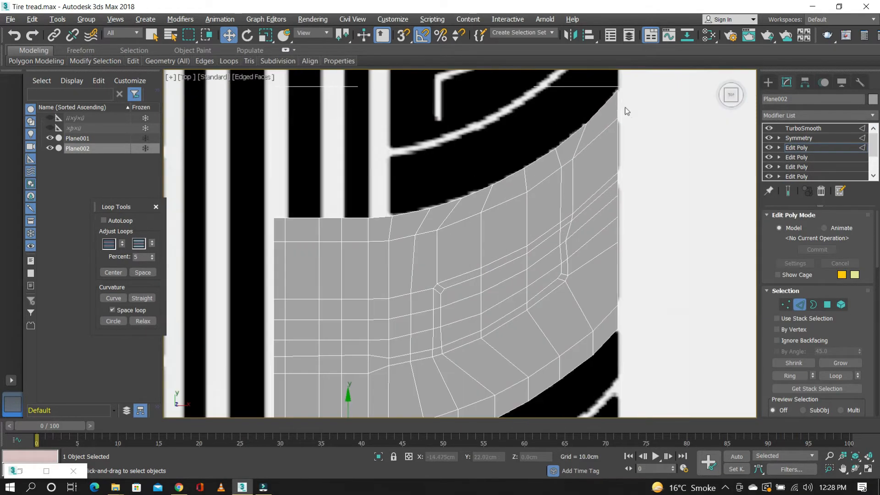
Select border edges along the section's outer side and try extruding them outward
{"action": "middle_click_drag", "start_coordinate": [553, 207], "coordinate": [504, 279], "text": "alt"}
{"action": "scroll", "coordinate": [497, 211], "scroll_direction": "up", "scroll_amount": 4}
{"action": "left_click", "coordinate": [432, 305], "text": "ctrl"}
{"action": "scroll", "coordinate": [500, 187], "scroll_direction": "up", "scroll_amount": 2}
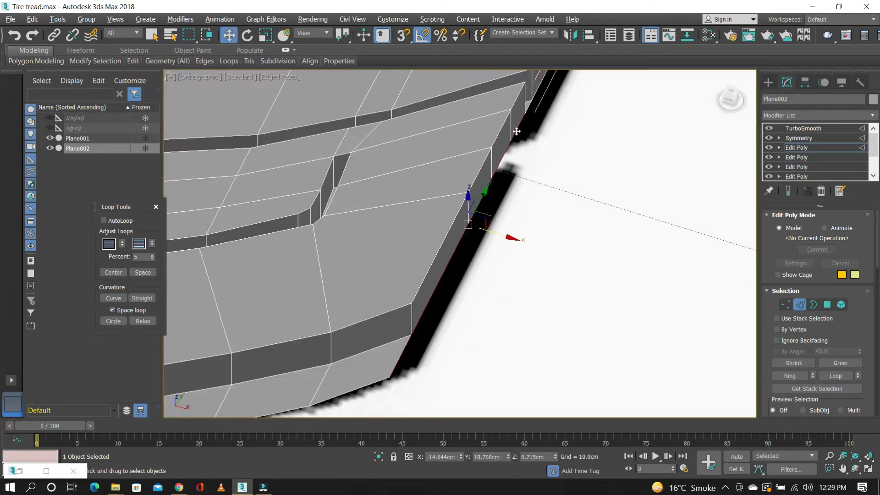
{"action": "left_click", "coordinate": [528, 108], "text": "ctrl"}
{"action": "left_click_drag", "start_coordinate": [511, 216], "coordinate": [545, 219], "text": "shift"}
{"action": "key", "text": "ctrl+z"}
Complete the outer border edge selection, extrude it slightly outward along X and shift it along Y to follow the tread's curve
{"action": "scroll", "coordinate": [500, 233], "scroll_direction": "down", "scroll_amount": 3}
{"action": "scroll", "coordinate": [543, 149], "scroll_direction": "up", "scroll_amount": 3}
{"action": "left_click", "coordinate": [485, 198], "text": "ctrl"}
{"action": "middle_click_drag", "start_coordinate": [491, 207], "coordinate": [478, 244]}
{"action": "left_click", "coordinate": [525, 133], "text": "ctrl"}
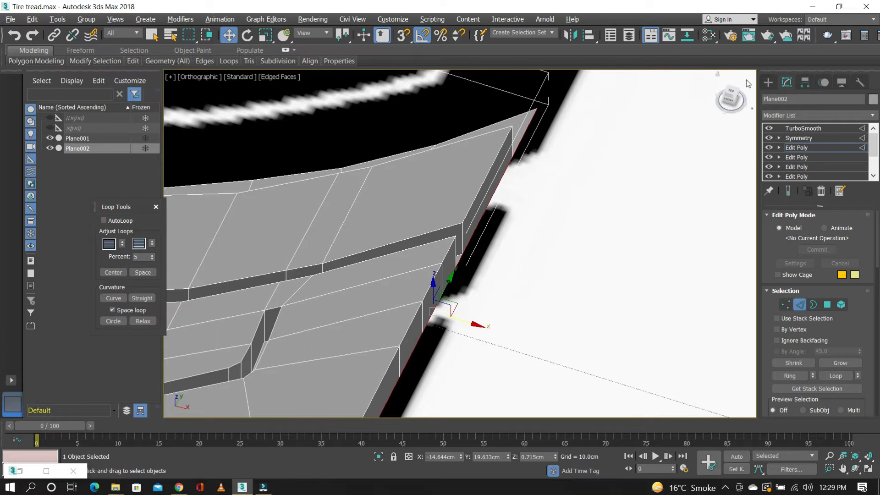
{"action": "left_click", "coordinate": [731, 91]}
{"action": "left_click_drag", "start_coordinate": [408, 257], "coordinate": [450, 257], "text": "shift"}
{"action": "scroll", "coordinate": [463, 172], "scroll_direction": "down", "scroll_amount": 5}
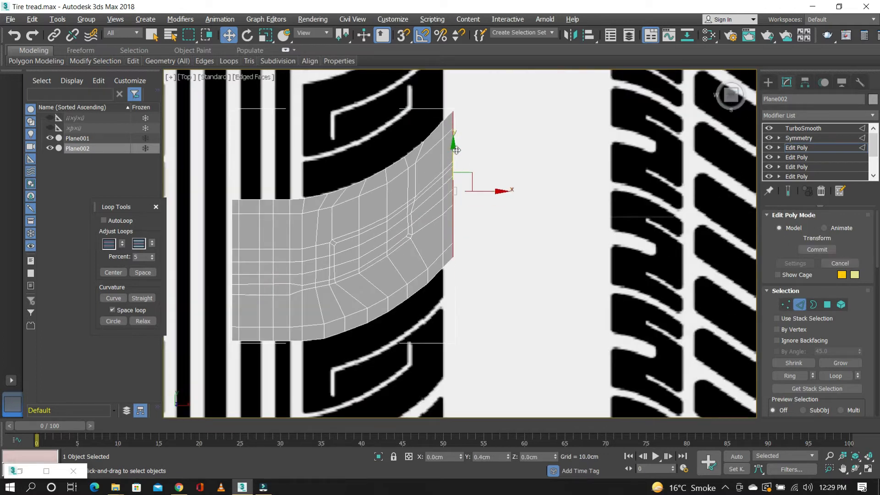
Extrude the outer border edges outward a second time and shift them up along Y to continue the slant
{"action": "left_click_drag", "start_coordinate": [482, 183], "coordinate": [515, 182], "text": "shift"}
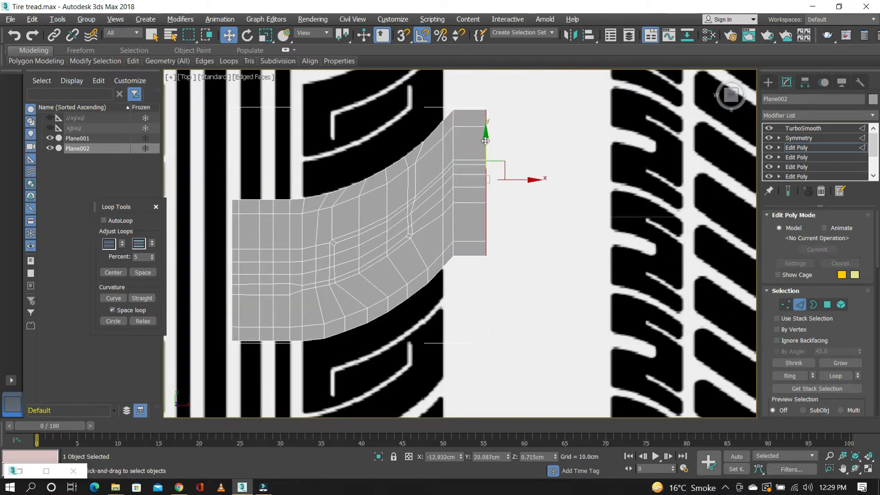
{"action": "left_click", "coordinate": [493, 157]}
{"action": "scroll", "coordinate": [493, 157], "scroll_direction": "down", "scroll_amount": 3}
{"action": "scroll", "coordinate": [446, 176], "scroll_direction": "up", "scroll_amount": 2}
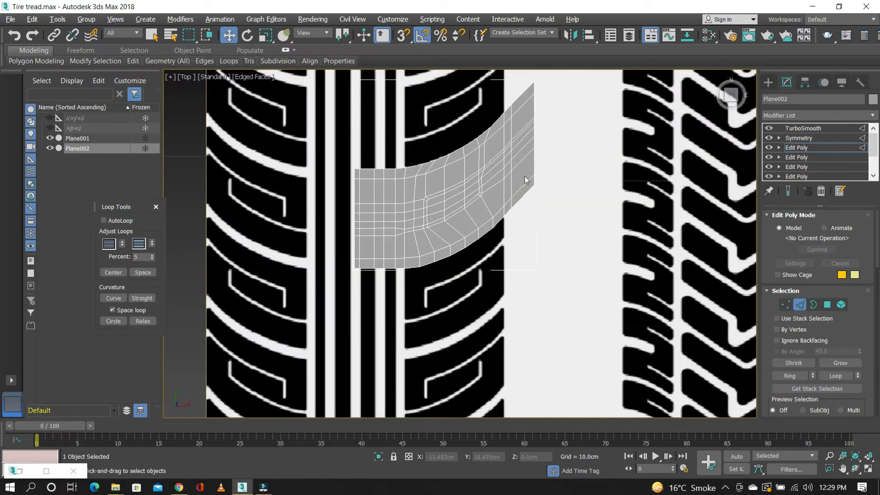
{"action": "left_click", "coordinate": [605, 264]}
Show the end result and examine the smoothed tread and its extended side with and without edged faces
{"action": "scroll", "coordinate": [497, 164], "scroll_direction": "up", "scroll_amount": 3}
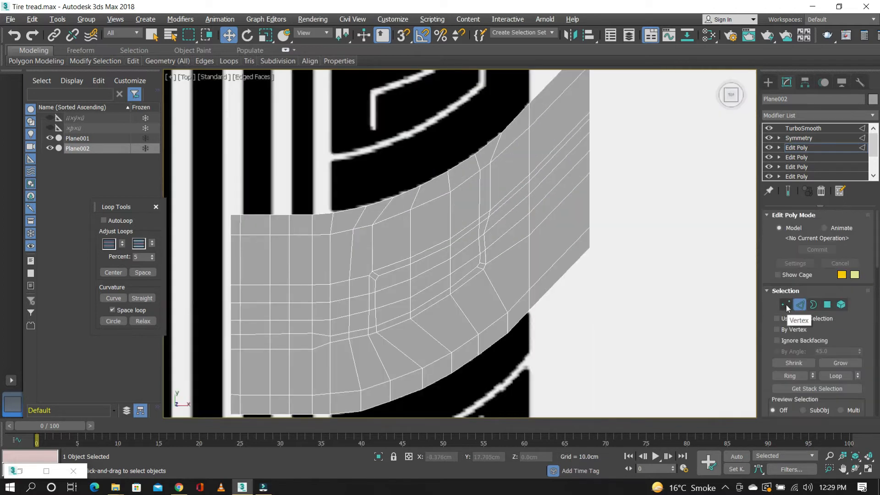
{"action": "scroll", "coordinate": [603, 203], "scroll_direction": "down", "scroll_amount": 3}
{"action": "scroll", "coordinate": [514, 248], "scroll_direction": "up", "scroll_amount": 2}
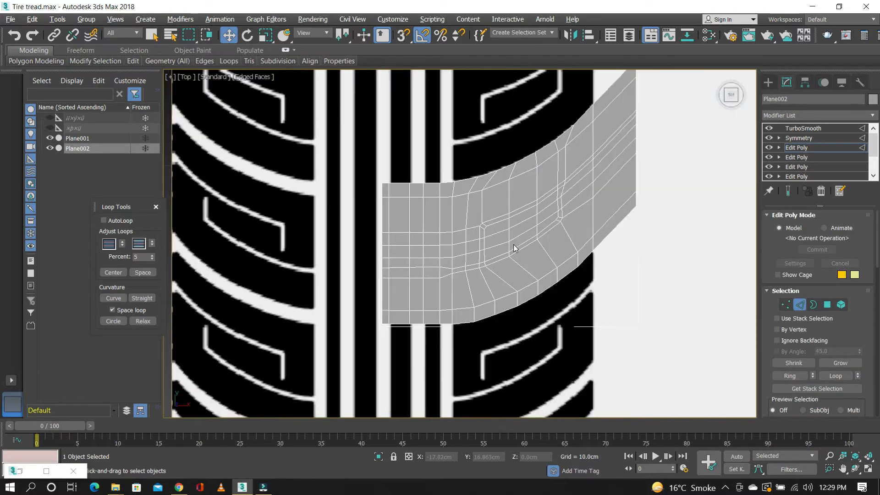
{"action": "left_click", "coordinate": [788, 191]}
{"action": "scroll", "coordinate": [530, 169], "scroll_direction": "down", "scroll_amount": 3}
{"action": "scroll", "coordinate": [591, 181], "scroll_direction": "up", "scroll_amount": 2}
{"action": "scroll", "coordinate": [591, 181], "scroll_direction": "down", "scroll_amount": 2}
{"action": "middle_click_drag", "start_coordinate": [623, 187], "coordinate": [518, 181], "text": "alt"}
{"action": "scroll", "coordinate": [519, 179], "scroll_direction": "up", "scroll_amount": 4}
{"action": "scroll", "coordinate": [504, 206], "scroll_direction": "down", "scroll_amount": 5}
{"action": "scroll", "coordinate": [486, 200], "scroll_direction": "up", "scroll_amount": 4}
{"action": "scroll", "coordinate": [255, 185], "scroll_direction": "up", "scroll_amount": 6}
{"action": "key", "text": "F4"}
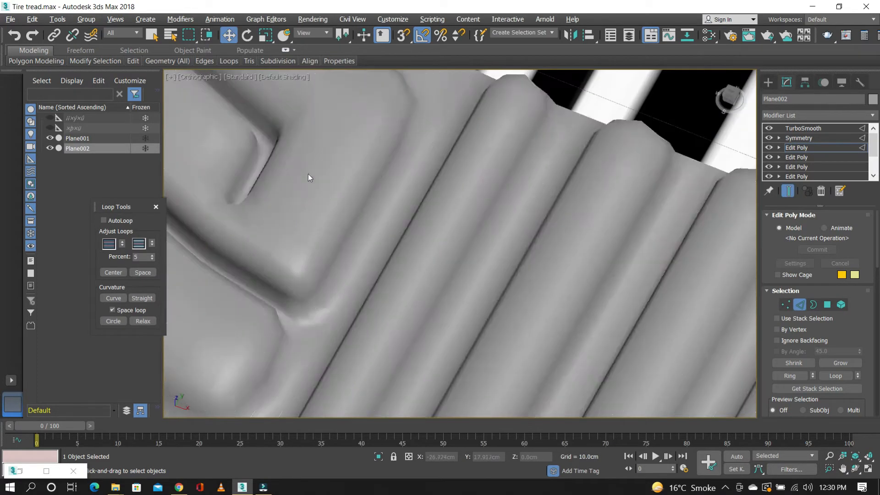
{"action": "scroll", "coordinate": [308, 174], "scroll_direction": "down", "scroll_amount": 5}
{"action": "scroll", "coordinate": [527, 234], "scroll_direction": "up", "scroll_amount": 5}
{"action": "key", "text": "F4"}
{"action": "scroll", "coordinate": [659, 270], "scroll_direction": "down", "scroll_amount": 5}
{"action": "scroll", "coordinate": [595, 282], "scroll_direction": "up", "scroll_amount": 5}
{"action": "key", "text": "F4"}
{"action": "scroll", "coordinate": [559, 284], "scroll_direction": "down", "scroll_amount": 6}
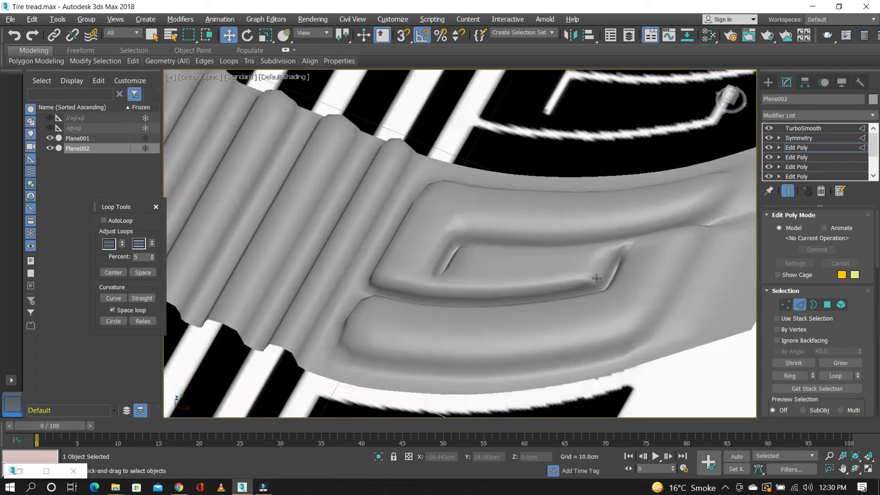
{"action": "scroll", "coordinate": [596, 280], "scroll_direction": "up", "scroll_amount": 3}
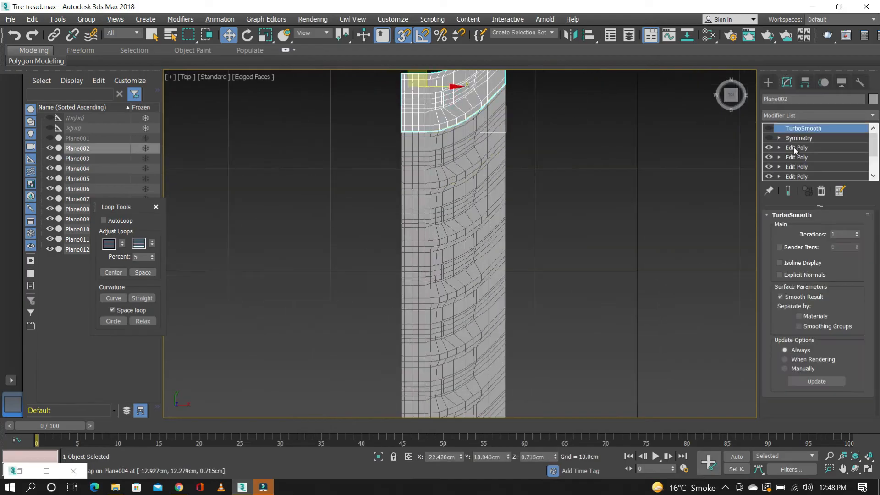
Attach the remaining copies to the tread section and weld all vertices of the joined strip with a 0.11 cm threshold
{"action": "left_click", "coordinate": [793, 147]}
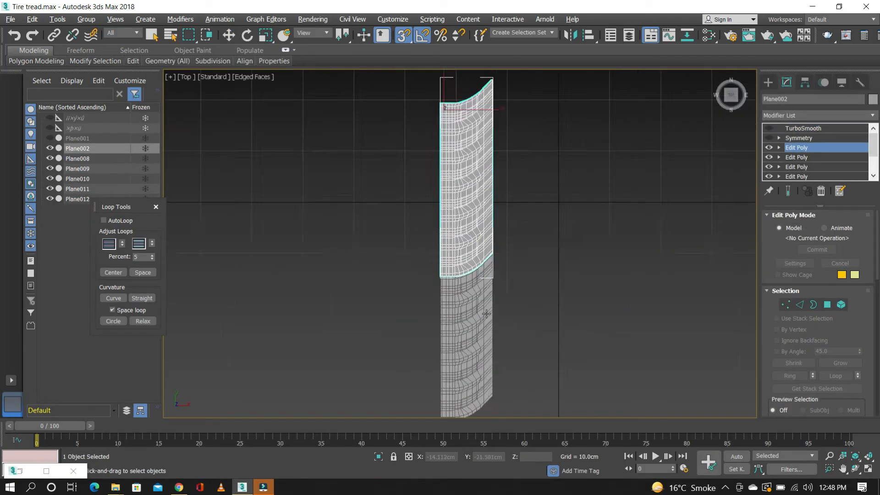
{"action": "key", "text": "1"}
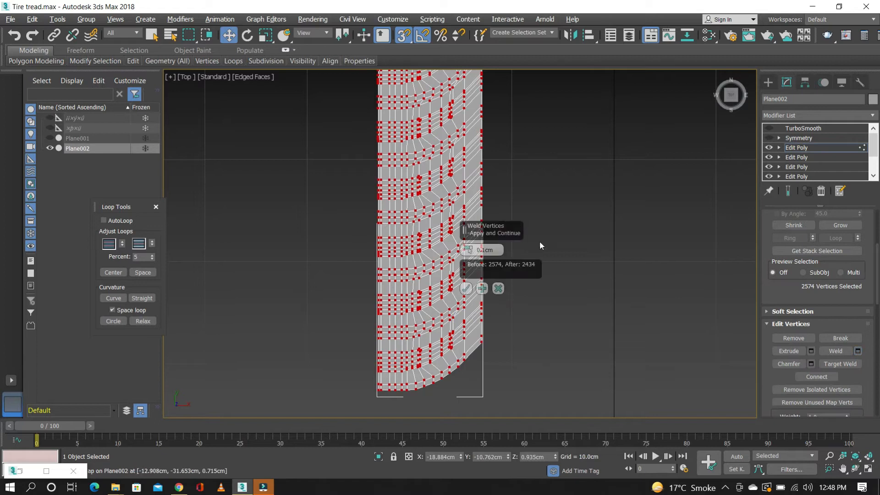
{"action": "scroll", "coordinate": [356, 269], "scroll_direction": "up", "scroll_amount": 5}
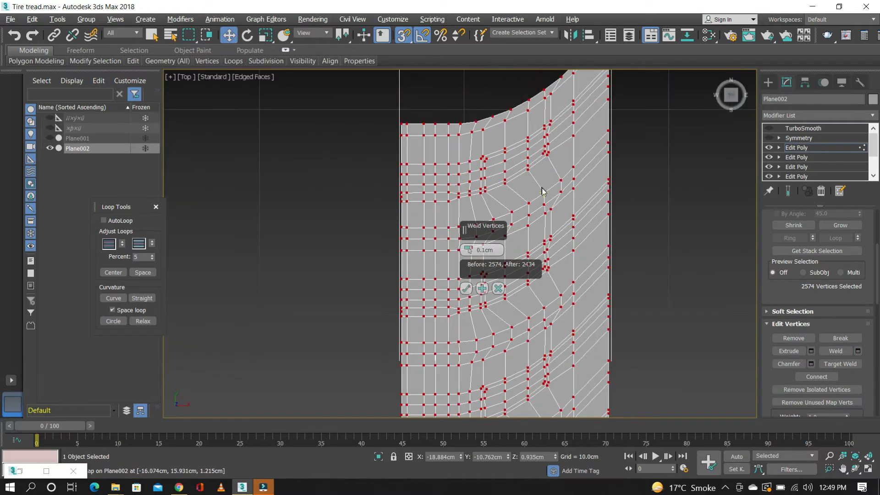
{"action": "scroll", "coordinate": [542, 190], "scroll_direction": "up", "scroll_amount": 10}
{"action": "scroll", "coordinate": [646, 120], "scroll_direction": "down", "scroll_amount": 6}
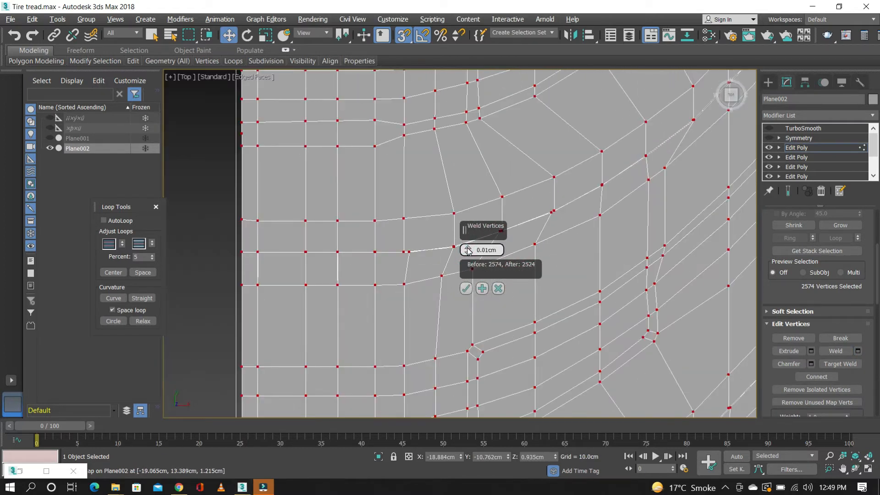
{"action": "scroll", "coordinate": [403, 251], "scroll_direction": "up", "scroll_amount": 5}
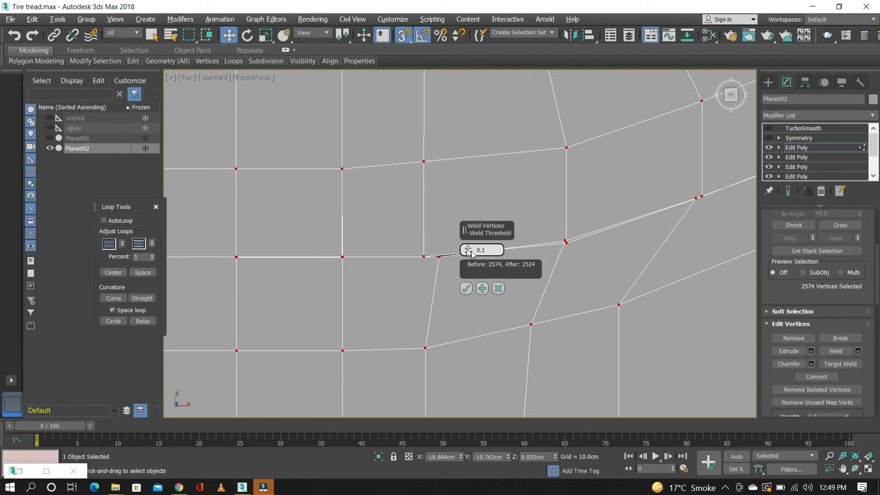
{"action": "left_click", "coordinate": [467, 249]}
{"action": "scroll", "coordinate": [493, 179], "scroll_direction": "down", "scroll_amount": 12}
{"action": "scroll", "coordinate": [494, 179], "scroll_direction": "up", "scroll_amount": 8}
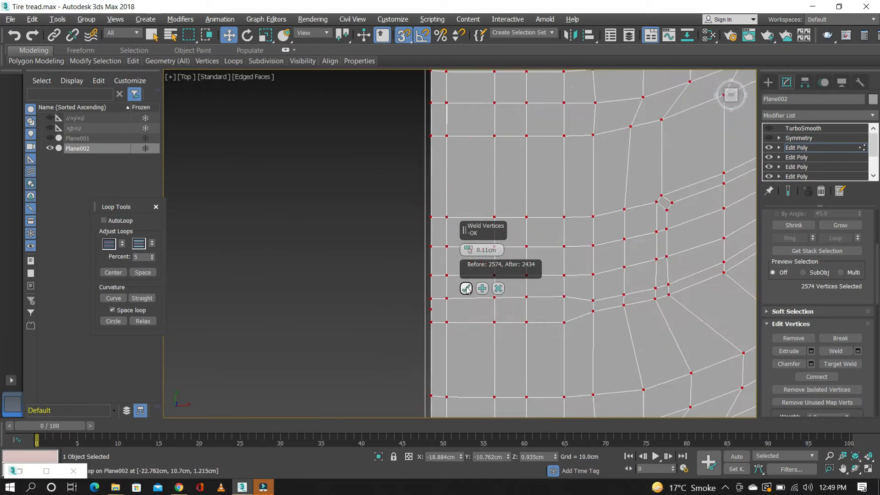
{"action": "left_click", "coordinate": [466, 288]}
{"action": "scroll", "coordinate": [466, 289], "scroll_direction": "down", "scroll_amount": 10}
{"action": "left_click", "coordinate": [597, 207]}
Try a Bend modifier on the tread strip with a 180-degree angle along the Y axis
{"action": "scroll", "coordinate": [511, 206], "scroll_direction": "up", "scroll_amount": 5}
{"action": "key", "text": "shift+w"}
{"action": "left_click_drag", "start_coordinate": [617, 243], "coordinate": [558, 238]}
{"action": "scroll", "coordinate": [596, 214], "scroll_direction": "down", "scroll_amount": 4}
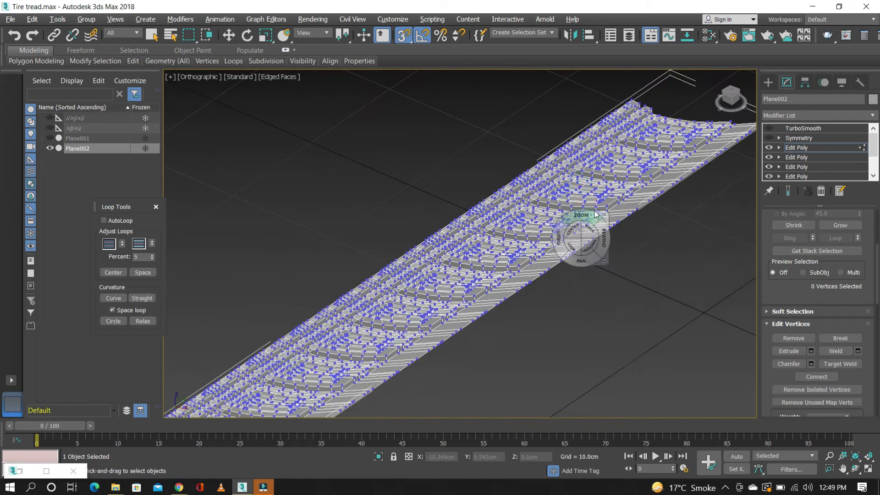
{"action": "middle_click_drag", "start_coordinate": [595, 214], "coordinate": [664, 146]}
{"action": "key", "text": "w"}
{"action": "left_click", "coordinate": [797, 116]}
{"action": "key", "text": "b"}
{"action": "left_click", "coordinate": [796, 127]}
{"action": "left_click", "coordinate": [848, 234]}
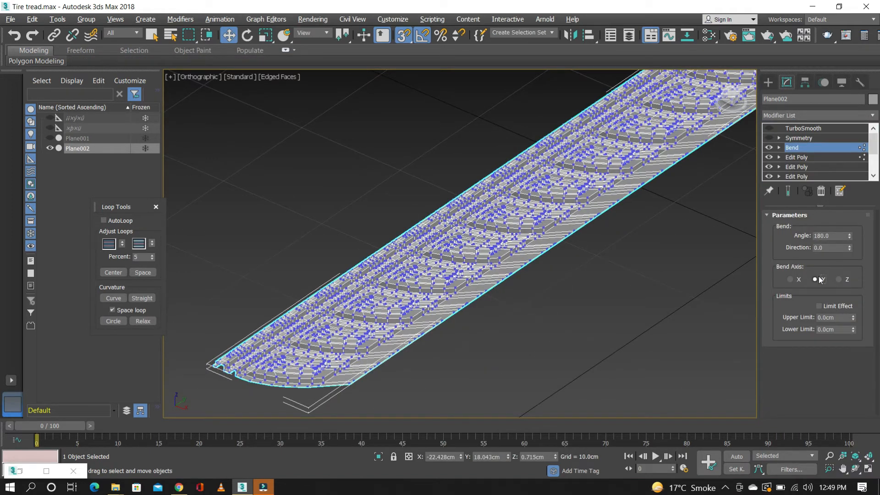
{"action": "scroll", "coordinate": [614, 151], "scroll_direction": "down", "scroll_amount": 4}
{"action": "scroll", "coordinate": [628, 119], "scroll_direction": "up", "scroll_amount": 4}
{"action": "scroll", "coordinate": [614, 105], "scroll_direction": "up", "scroll_amount": 7}
{"action": "scroll", "coordinate": [573, 137], "scroll_direction": "down", "scroll_amount": 2}
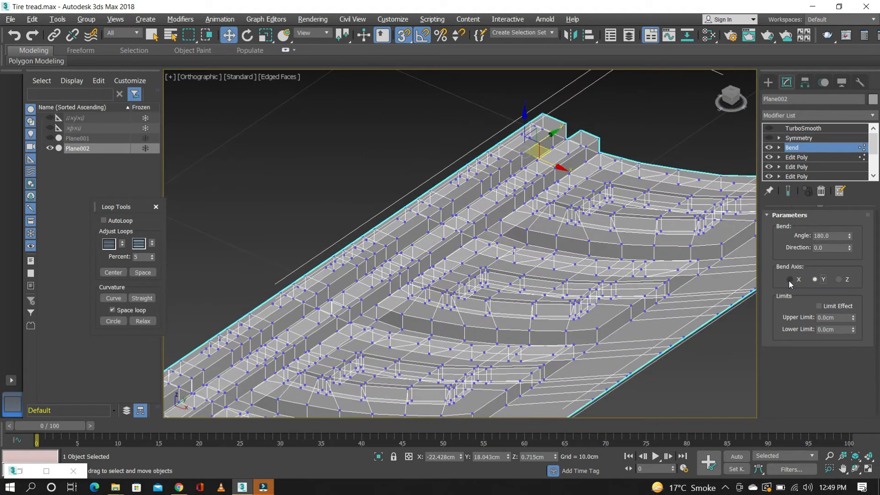
Try other bend axes and a 184.5-degree angle, and remove the Bend modifier
{"action": "scroll", "coordinate": [527, 168], "scroll_direction": "down", "scroll_amount": 5}
{"action": "left_click", "coordinate": [594, 168]}
{"action": "left_click", "coordinate": [579, 194]}
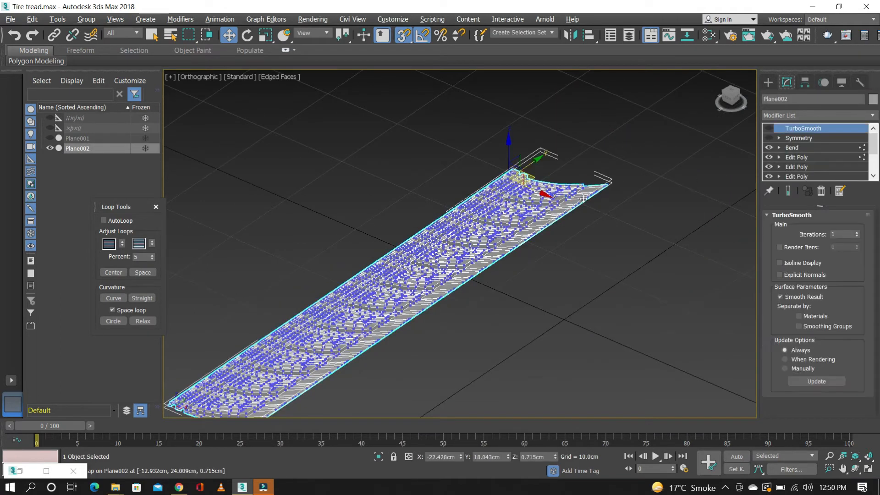
{"action": "scroll", "coordinate": [536, 217], "scroll_direction": "up", "scroll_amount": 5}
{"action": "left_click", "coordinate": [788, 148]}
{"action": "left_click_drag", "start_coordinate": [849, 235], "coordinate": [852, 172]}
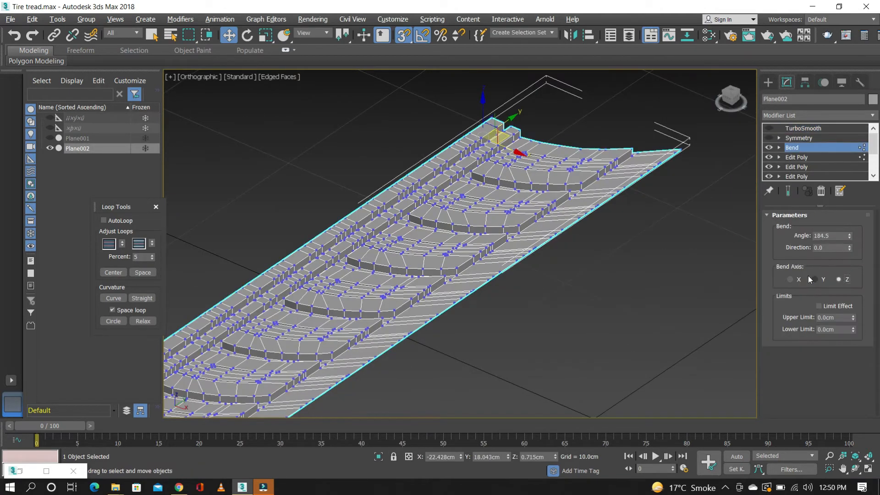
{"action": "right_click", "coordinate": [792, 147]}
{"action": "left_click", "coordinate": [778, 165]}
Leave vertex level, apply a new Bend modifier to the whole tread strip and set its axis to Y
{"action": "left_click", "coordinate": [768, 82]}
{"action": "left_click", "coordinate": [786, 83]}
{"action": "left_click", "coordinate": [801, 116]}
{"action": "key", "text": "b"}
{"action": "key", "text": "Return"}
{"action": "scroll", "coordinate": [608, 141], "scroll_direction": "up", "scroll_amount": 4}
{"action": "left_click_drag", "start_coordinate": [849, 236], "coordinate": [860, 203]}
{"action": "left_click", "coordinate": [815, 280]}
Set the Bend direction to 270 and the angle to 360 degrees to curl the strip into a ring
{"action": "left_click_drag", "start_coordinate": [851, 247], "coordinate": [855, 212]}
{"action": "type", "text": "t"}
{"action": "type", "text": "2"}
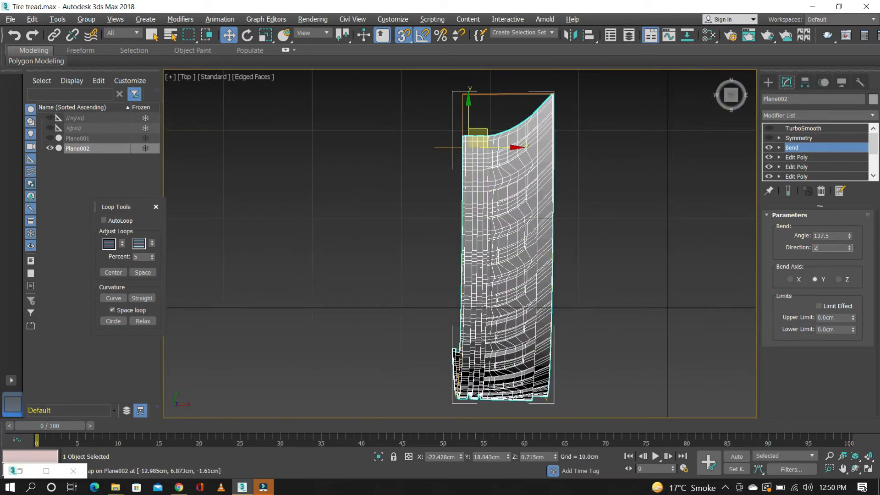
{"action": "type", "text": "70"}
{"action": "key", "text": "Return"}
{"action": "type", "text": "360"}
{"action": "key", "text": "Return"}
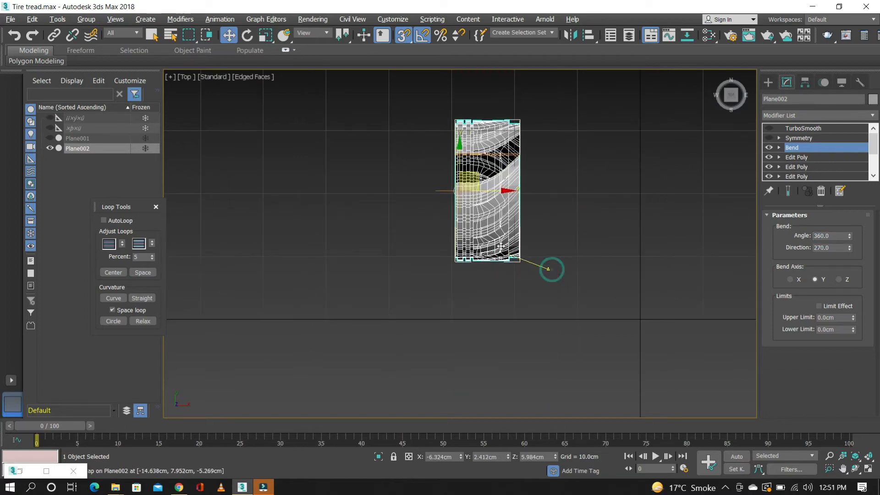
Try Bend angles of 375, 380 and 390 degrees to bring the ring's open ends together
{"action": "middle_click_drag", "start_coordinate": [604, 238], "coordinate": [383, 151], "text": "alt"}
{"action": "scroll", "coordinate": [569, 177], "scroll_direction": "up", "scroll_amount": 5}
{"action": "middle_click_drag", "start_coordinate": [569, 176], "coordinate": [561, 221], "text": "alt"}
{"action": "scroll", "coordinate": [538, 232], "scroll_direction": "down", "scroll_amount": 4}
{"action": "scroll", "coordinate": [606, 206], "scroll_direction": "up", "scroll_amount": 7}
{"action": "scroll", "coordinate": [577, 215], "scroll_direction": "down", "scroll_amount": 2}
{"action": "left_click", "coordinate": [730, 93]}
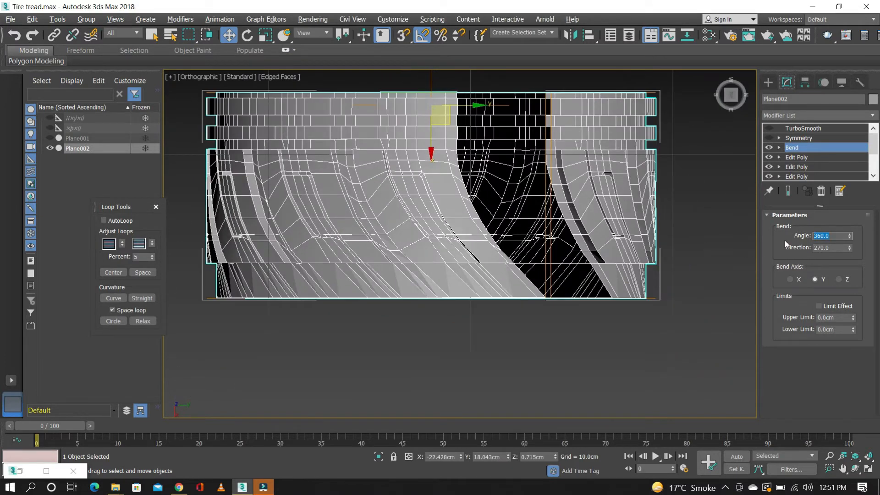
{"action": "type", "text": "375"}
{"action": "key", "text": "Return"}
{"action": "type", "text": "380"}
{"action": "key", "text": "Return"}
{"action": "type", "text": "3"}
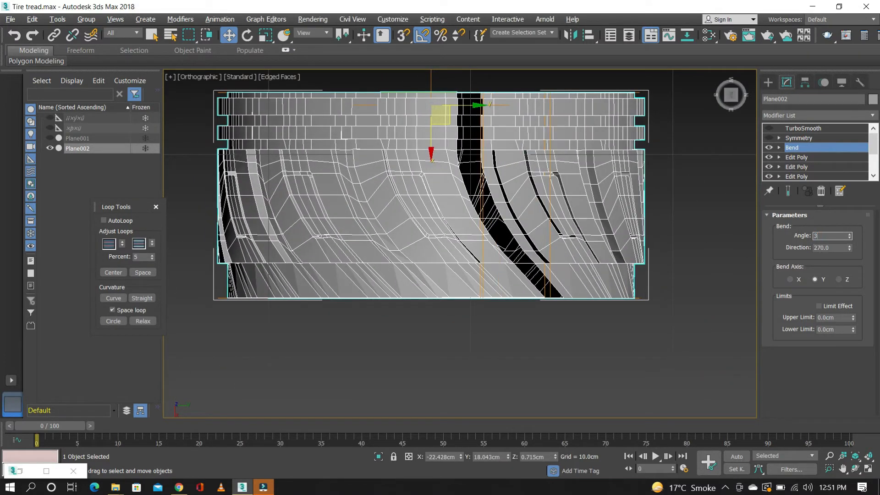
{"action": "type", "text": "90"}
{"action": "key", "text": "Return"}
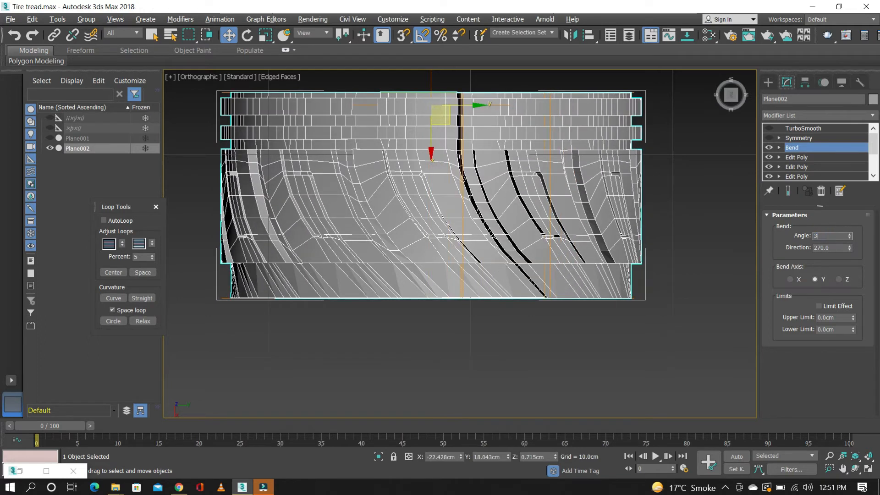
Set the Bend angle to 387 degrees so the ring's ends meet at the seam
{"action": "scroll", "coordinate": [522, 171], "scroll_direction": "up", "scroll_amount": 6}
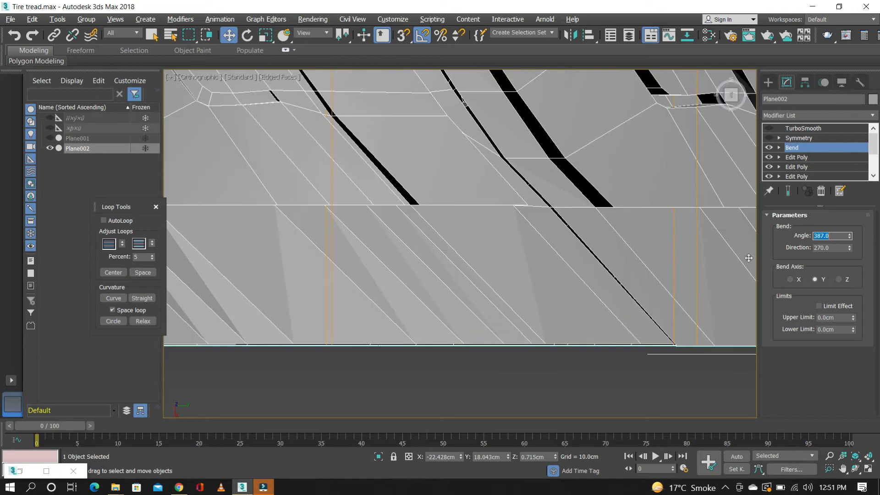
{"action": "scroll", "coordinate": [580, 264], "scroll_direction": "down", "scroll_amount": 3}
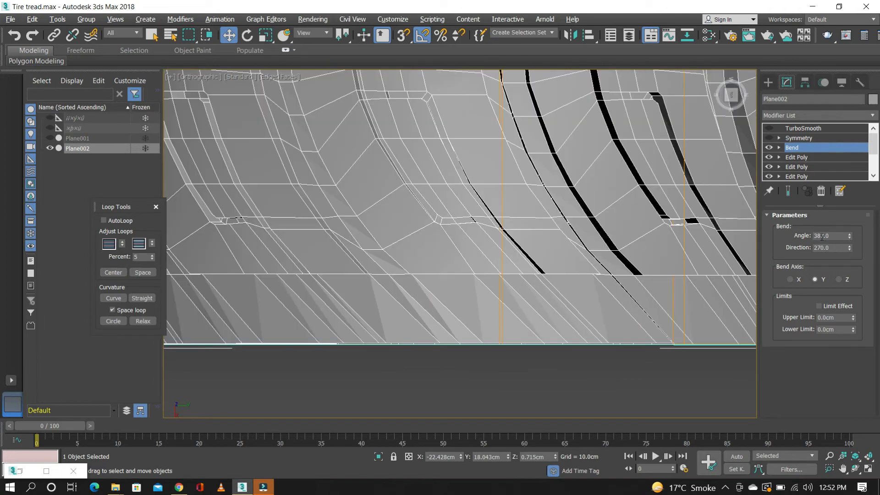
{"action": "key", "text": "Return"}
{"action": "type", "text": "387"}
{"action": "key", "text": "Return"}
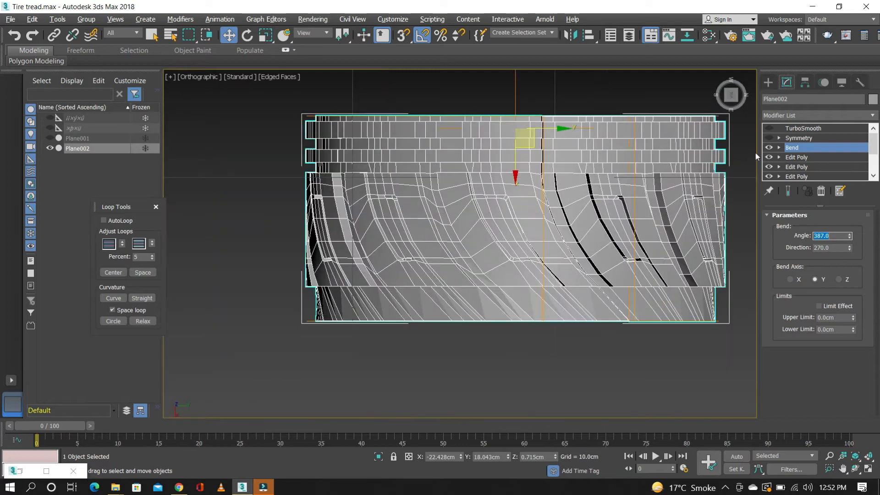
Add an Edit Poly modifier above Bend, try Swift Loop near the ring's seam and return to vertex editing
{"action": "scroll", "coordinate": [534, 293], "scroll_direction": "down", "scroll_amount": 5}
{"action": "key", "text": "shift+w"}
{"action": "left_click_drag", "start_coordinate": [459, 179], "coordinate": [520, 143]}
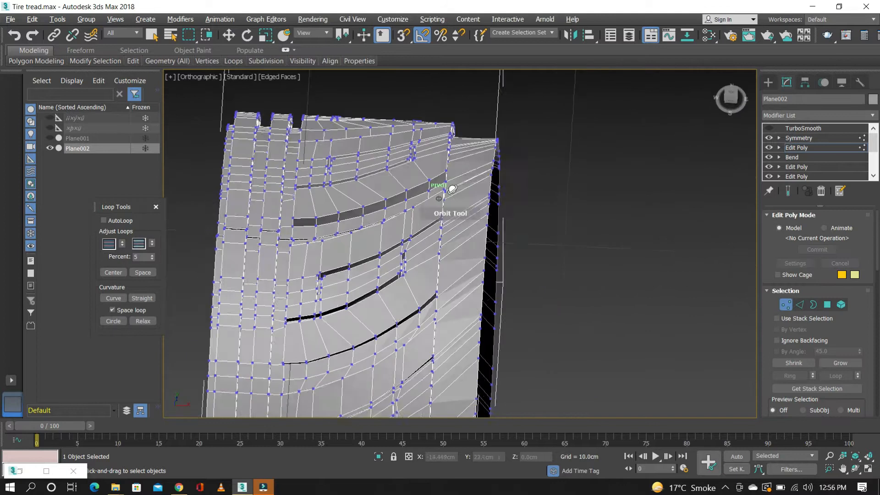
{"action": "left_click", "coordinate": [731, 95]}
{"action": "left_click", "coordinate": [723, 89]}
{"action": "scroll", "coordinate": [458, 293], "scroll_direction": "up", "scroll_amount": 5}
{"action": "mouse_move", "coordinate": [132, 61]}
{"action": "left_click", "coordinate": [226, 91]}
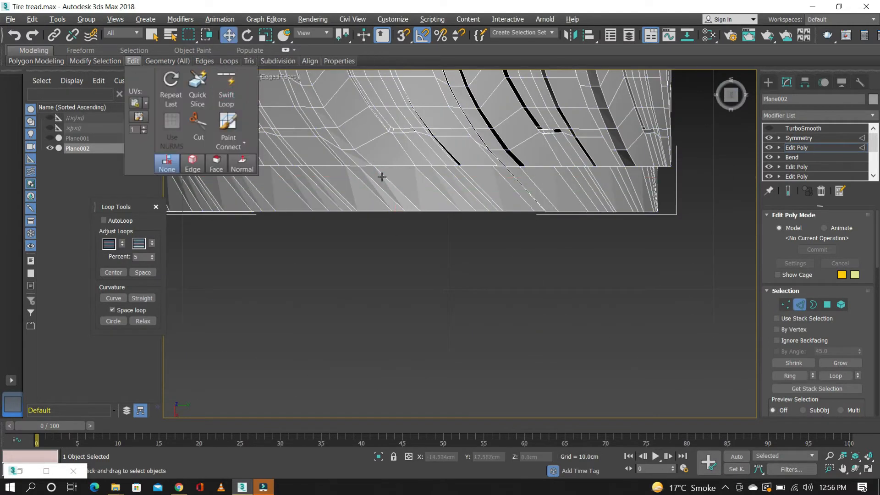
{"action": "scroll", "coordinate": [551, 215], "scroll_direction": "up", "scroll_amount": 2}
{"action": "middle_click_drag", "start_coordinate": [413, 92], "coordinate": [571, 246]}
{"action": "key", "text": "1"}
Select the paired vertices along the straight central ribs and the upper part of the ring's seam
{"action": "scroll", "coordinate": [416, 158], "scroll_direction": "down", "scroll_amount": 2}
{"action": "key", "text": "shift+w"}
{"action": "left_click_drag", "start_coordinate": [424, 169], "coordinate": [475, 145]}
{"action": "key", "text": "shift+w"}
{"action": "scroll", "coordinate": [497, 229], "scroll_direction": "down", "scroll_amount": 4}
{"action": "middle_click_drag", "start_coordinate": [497, 229], "coordinate": [490, 178]}
{"action": "left_click_drag", "start_coordinate": [475, 155], "coordinate": [497, 200]}
{"action": "scroll", "coordinate": [473, 258], "scroll_direction": "up", "scroll_amount": 3}
{"action": "left_click_drag", "start_coordinate": [504, 86], "coordinate": [526, 214], "text": "ctrl"}
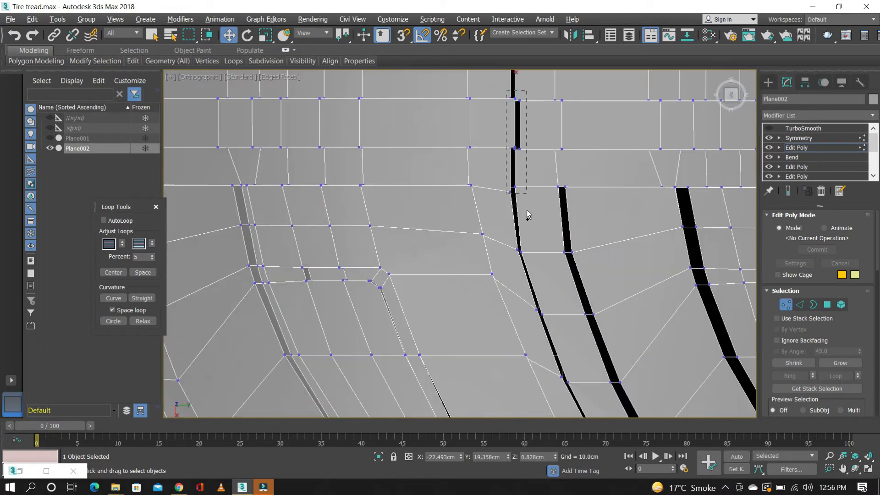
{"action": "scroll", "coordinate": [485, 190], "scroll_direction": "down", "scroll_amount": 2}
{"action": "scroll", "coordinate": [497, 275], "scroll_direction": "up", "scroll_amount": 2}
{"action": "left_click_drag", "start_coordinate": [474, 114], "coordinate": [532, 270], "text": "ctrl"}
Add the remaining seam vertices along the slanted tread blocks and at the outer border to the selection
{"action": "middle_click_drag", "start_coordinate": [534, 275], "coordinate": [414, 163]}
{"action": "left_click_drag", "start_coordinate": [419, 185], "coordinate": [442, 218], "text": "ctrl"}
{"action": "left_click_drag", "start_coordinate": [456, 246], "coordinate": [480, 280], "text": "ctrl"}
{"action": "scroll", "coordinate": [481, 280], "scroll_direction": "down", "scroll_amount": 2}
{"action": "middle_click_drag", "start_coordinate": [486, 284], "coordinate": [435, 210]}
{"action": "left_click_drag", "start_coordinate": [438, 211], "coordinate": [451, 230], "text": "ctrl"}
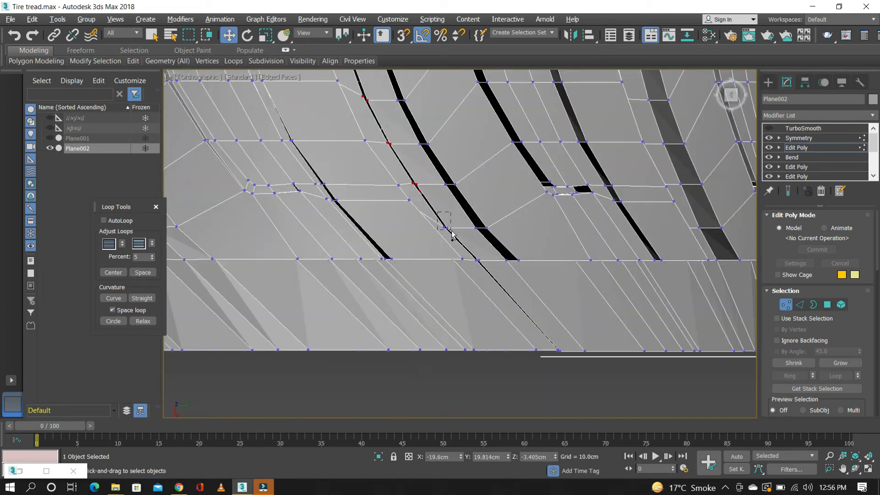
{"action": "left_click_drag", "start_coordinate": [553, 340], "coordinate": [562, 354], "text": "ctrl"}
Weld the selected seam vertices with a threshold of 0.149 cm and clear the selection
{"action": "scroll", "coordinate": [560, 351], "scroll_direction": "down", "scroll_amount": 6}
{"action": "left_click", "coordinate": [731, 82]}
{"action": "scroll", "coordinate": [630, 321], "scroll_direction": "down", "scroll_amount": 3}
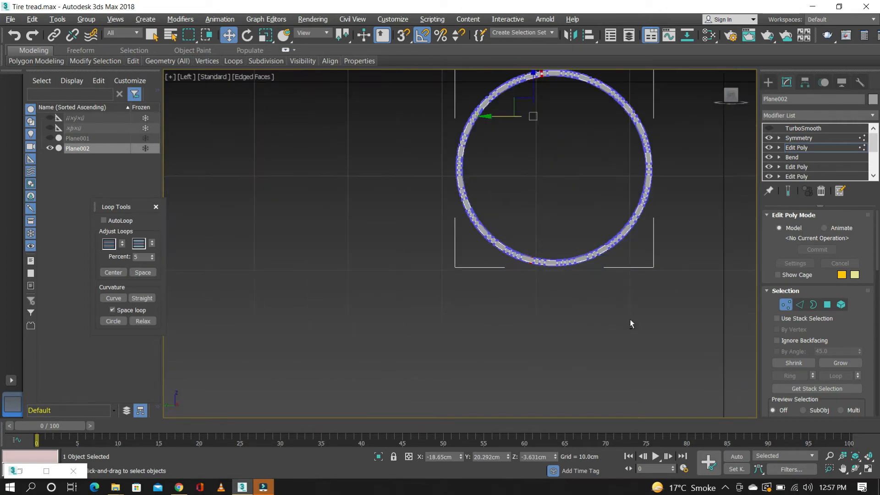
{"action": "middle_click_drag", "start_coordinate": [540, 83], "coordinate": [530, 178]}
{"action": "scroll", "coordinate": [530, 177], "scroll_direction": "up", "scroll_amount": 6}
{"action": "scroll", "coordinate": [530, 178], "scroll_direction": "up", "scroll_amount": 4}
{"action": "key", "text": "shift+w"}
{"action": "left_click_drag", "start_coordinate": [477, 164], "coordinate": [485, 225]}
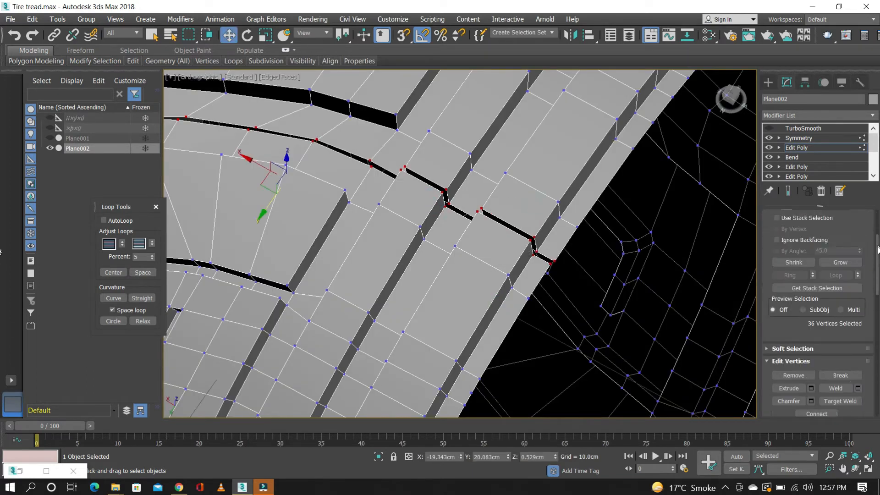
{"action": "middle_click_drag", "start_coordinate": [615, 238], "coordinate": [800, 262]}
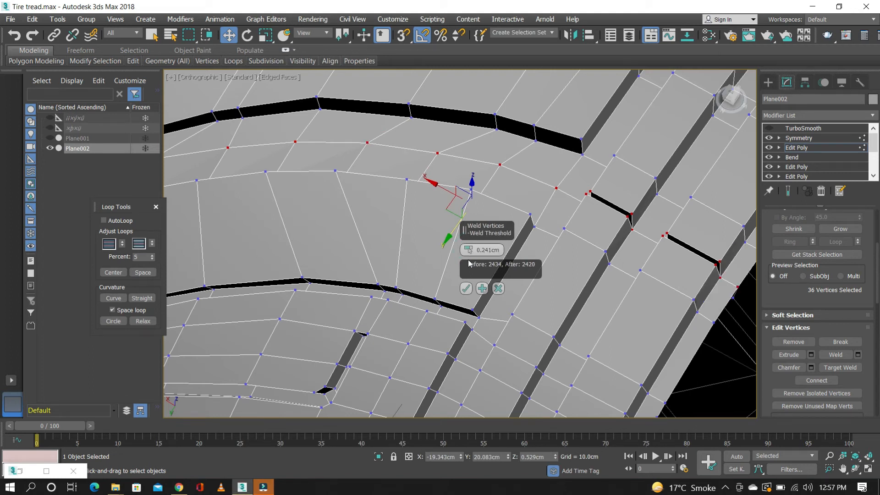
{"action": "middle_click_drag", "start_coordinate": [257, 197], "coordinate": [477, 206]}
{"action": "scroll", "coordinate": [476, 206], "scroll_direction": "down", "scroll_amount": 3}
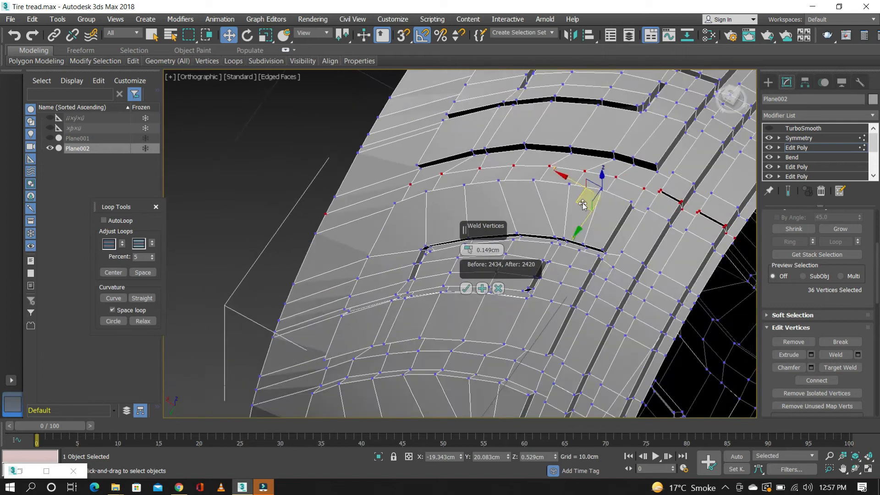
{"action": "scroll", "coordinate": [642, 230], "scroll_direction": "up", "scroll_amount": 8}
{"action": "middle_click_drag", "start_coordinate": [664, 263], "coordinate": [588, 241]}
{"action": "left_click", "coordinate": [571, 297]}
Switch to polygon editing and select the faces inside the two open gaps of the central ribs
{"action": "scroll", "coordinate": [568, 280], "scroll_direction": "down", "scroll_amount": 5}
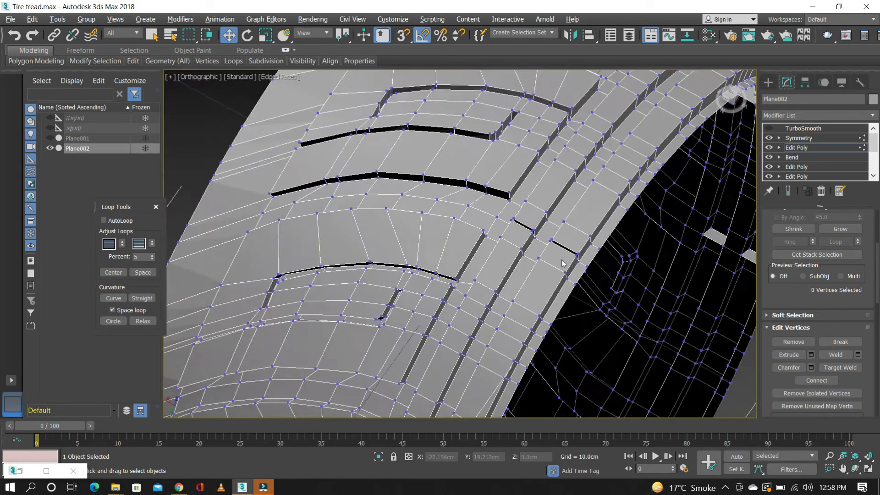
{"action": "scroll", "coordinate": [565, 261], "scroll_direction": "up", "scroll_amount": 7}
{"action": "key", "text": "ctrl+shift+w"}
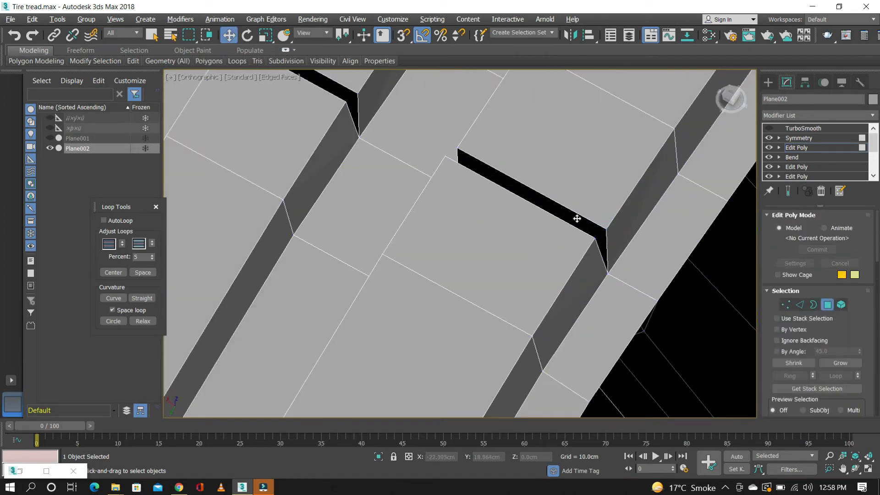
{"action": "left_click", "coordinate": [577, 219]}
{"action": "scroll", "coordinate": [576, 223], "scroll_direction": "down", "scroll_amount": 4}
{"action": "left_click", "coordinate": [440, 153], "text": "ctrl"}
{"action": "middle_click_drag", "start_coordinate": [597, 190], "coordinate": [544, 198]}
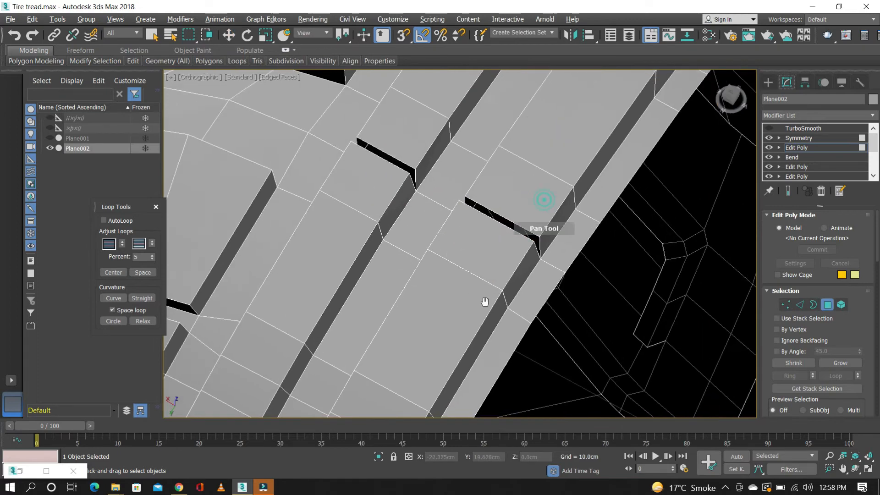
Turn on TurboSmooth, show the end result and examine the seam across the central ribs
{"action": "scroll", "coordinate": [485, 262], "scroll_direction": "down", "scroll_amount": 6}
{"action": "middle_click_drag", "start_coordinate": [485, 262], "coordinate": [477, 233], "text": "alt"}
{"action": "key", "text": "w"}
{"action": "scroll", "coordinate": [482, 149], "scroll_direction": "up", "scroll_amount": 6}
{"action": "scroll", "coordinate": [481, 148], "scroll_direction": "down", "scroll_amount": 4}
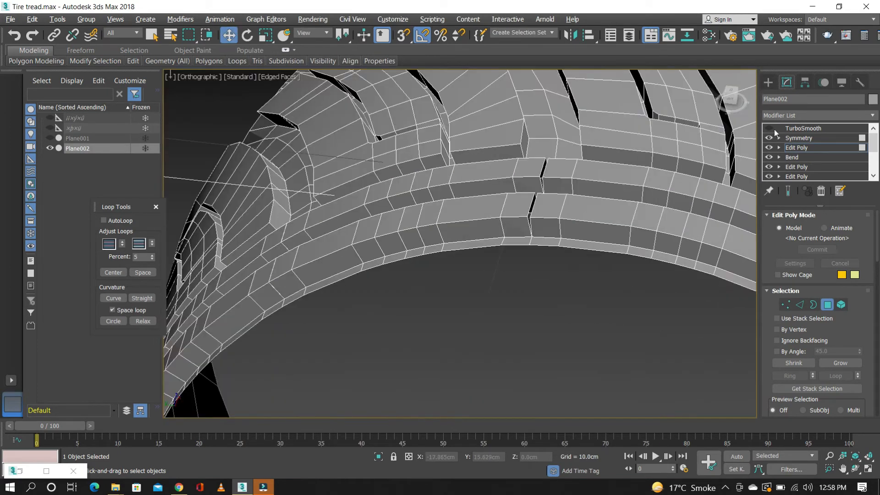
{"action": "left_click", "coordinate": [789, 193]}
{"action": "scroll", "coordinate": [433, 274], "scroll_direction": "up", "scroll_amount": 4}
{"action": "scroll", "coordinate": [433, 275], "scroll_direction": "down", "scroll_amount": 6}
{"action": "scroll", "coordinate": [471, 229], "scroll_direction": "up", "scroll_amount": 3}
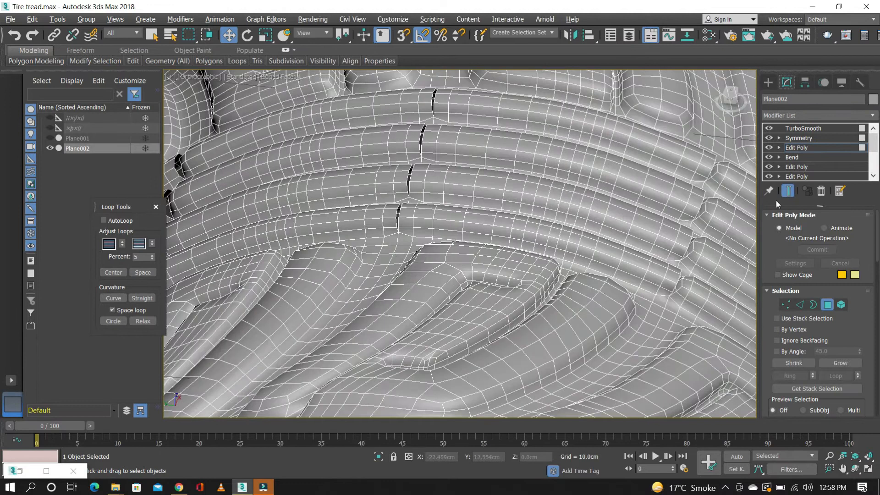
Hide the end result, make the mesh see-through, and select and weld the vertices at the central ribs' remaining gaps
{"action": "left_click", "coordinate": [787, 192]}
{"action": "scroll", "coordinate": [624, 237], "scroll_direction": "down", "scroll_amount": 2}
{"action": "left_click", "coordinate": [783, 303]}
{"action": "scroll", "coordinate": [398, 222], "scroll_direction": "down", "scroll_amount": 4}
{"action": "key", "text": "alt+x"}
{"action": "scroll", "coordinate": [404, 215], "scroll_direction": "up", "scroll_amount": 6}
{"action": "left_click_drag", "start_coordinate": [430, 155], "coordinate": [388, 243]}
{"action": "scroll", "coordinate": [424, 179], "scroll_direction": "down", "scroll_amount": 5}
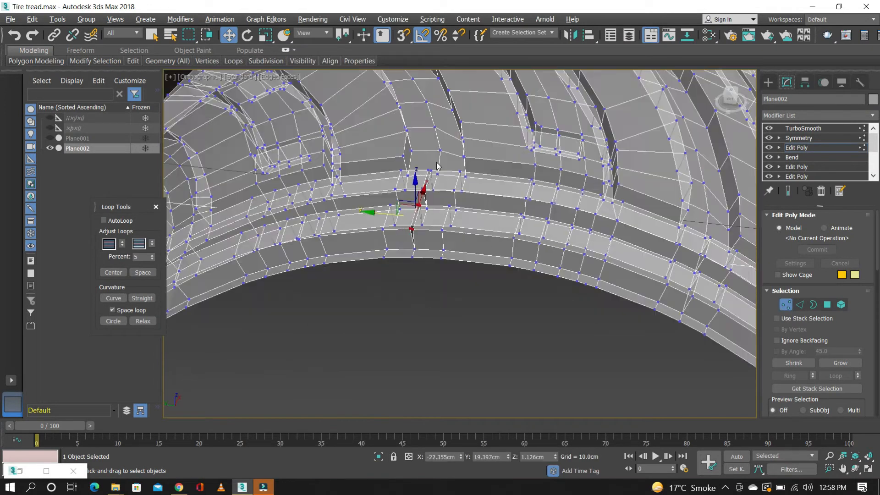
{"action": "scroll", "coordinate": [421, 181], "scroll_direction": "up", "scroll_amount": 4}
{"action": "left_click_drag", "start_coordinate": [399, 208], "coordinate": [418, 228], "text": "ctrl"}
{"action": "left_click", "coordinate": [834, 323]}
Examine the smoothed tread ring from several sides without edged faces and select it
{"action": "scroll", "coordinate": [459, 243], "scroll_direction": "down", "scroll_amount": 6}
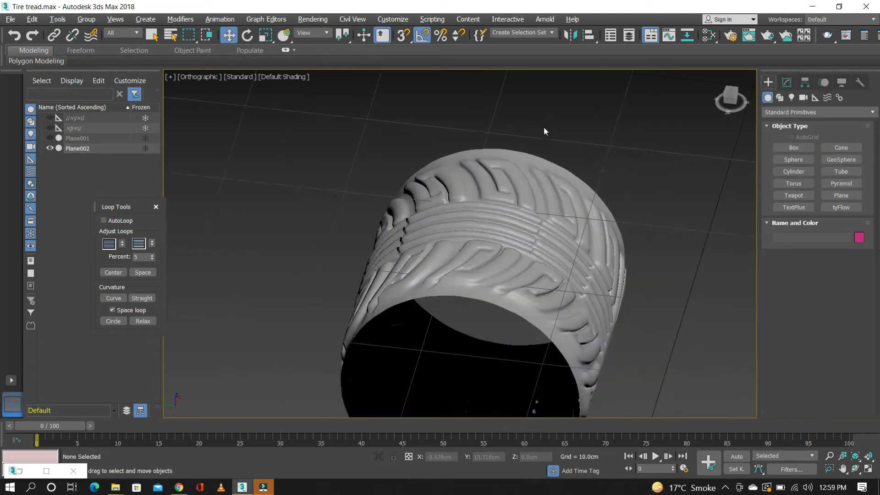
{"action": "key", "text": "shift+w"}
{"action": "left_click_drag", "start_coordinate": [544, 128], "coordinate": [570, 225]}
{"action": "scroll", "coordinate": [650, 220], "scroll_direction": "down", "scroll_amount": 3}
{"action": "scroll", "coordinate": [450, 213], "scroll_direction": "up", "scroll_amount": 5}
{"action": "key", "text": "shift+w"}
{"action": "scroll", "coordinate": [581, 207], "scroll_direction": "down", "scroll_amount": 5}
{"action": "key", "text": "shift+w"}
{"action": "scroll", "coordinate": [482, 257], "scroll_direction": "down", "scroll_amount": 3}
{"action": "key", "text": "shift+w"}
{"action": "scroll", "coordinate": [569, 221], "scroll_direction": "up", "scroll_amount": 5}
{"action": "left_click", "coordinate": [569, 221]}
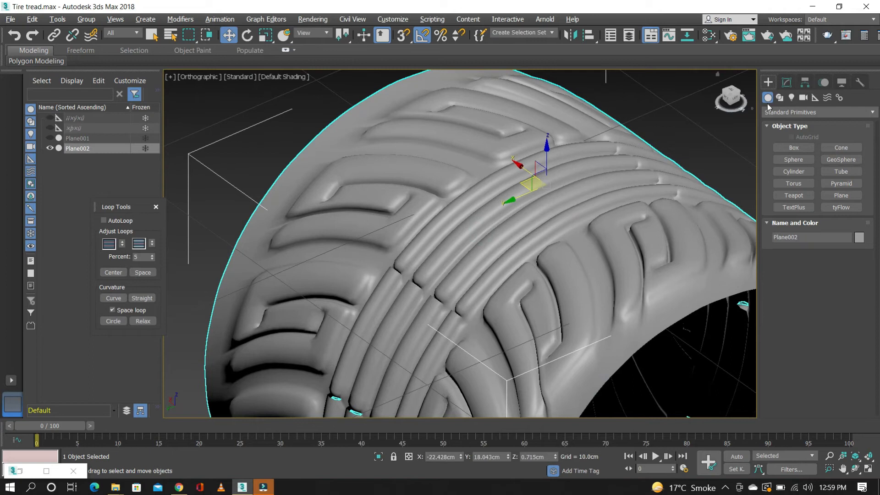
Hide the end result, show the mesh edges at vertex level and move a seam vertex on the ribs to check for doubled faces
{"action": "left_click", "coordinate": [786, 82]}
{"action": "left_click", "coordinate": [786, 304]}
{"action": "left_click", "coordinate": [787, 191]}
{"action": "key", "text": "F4"}
{"action": "scroll", "coordinate": [518, 217], "scroll_direction": "up", "scroll_amount": 4}
{"action": "scroll", "coordinate": [472, 270], "scroll_direction": "up", "scroll_amount": 6}
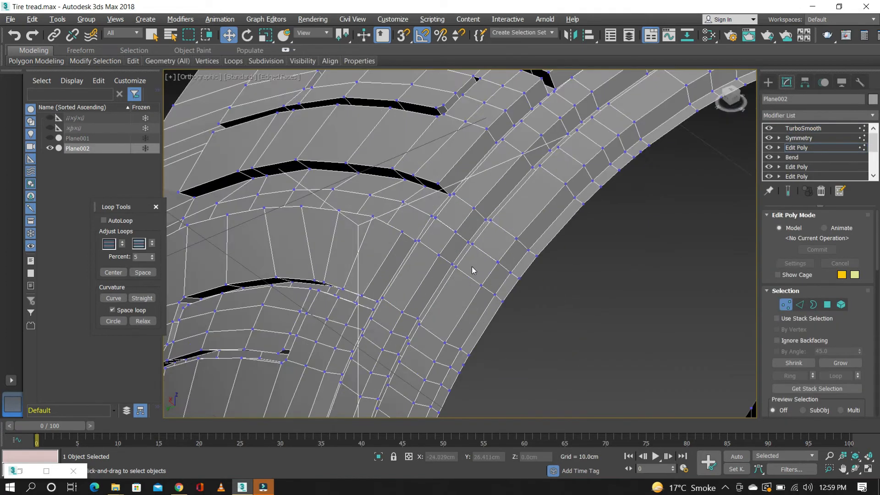
{"action": "left_click", "coordinate": [496, 261]}
{"action": "left_click_drag", "start_coordinate": [463, 288], "coordinate": [748, 287]}
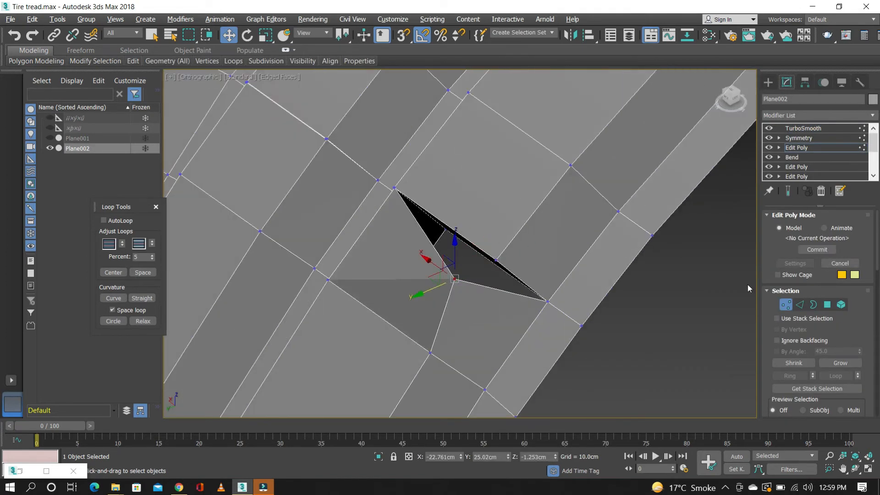
Select the overlapping faces at the seam of the ring in polygon mode and delete them
{"action": "left_click_drag", "start_coordinate": [420, 274], "coordinate": [464, 191]}
{"action": "left_click", "coordinate": [463, 198], "text": "ctrl"}
{"action": "scroll", "coordinate": [387, 182], "scroll_direction": "down", "scroll_amount": 5}
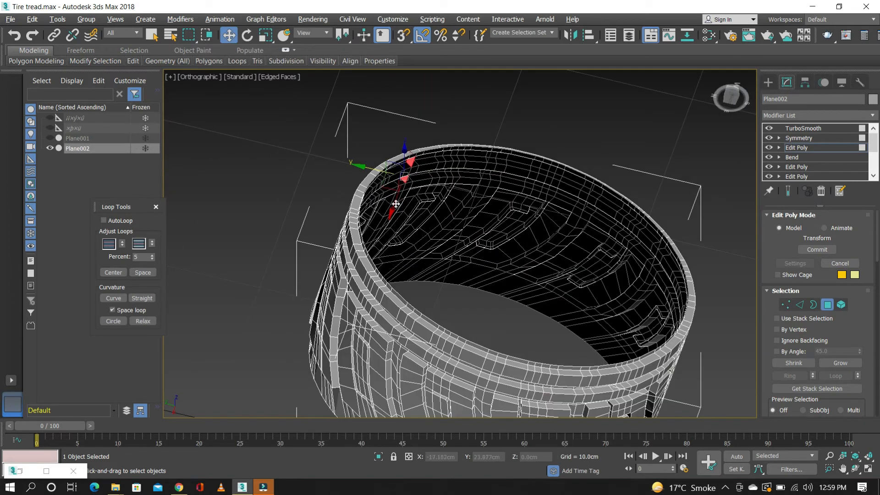
{"action": "scroll", "coordinate": [400, 197], "scroll_direction": "up", "scroll_amount": 5}
{"action": "left_click", "coordinate": [127, 170]}
{"action": "scroll", "coordinate": [408, 169], "scroll_direction": "down", "scroll_amount": 8}
{"action": "left_click_drag", "start_coordinate": [406, 172], "coordinate": [468, 243]}
{"action": "scroll", "coordinate": [458, 143], "scroll_direction": "up", "scroll_amount": 5}
{"action": "key", "text": "Delete"}
Select all vertices of the ring and weld them with a threshold of 0.05
{"action": "left_click", "coordinate": [785, 305]}
{"action": "scroll", "coordinate": [467, 188], "scroll_direction": "down", "scroll_amount": 5}
{"action": "key", "text": "ctrl+a"}
{"action": "scroll", "coordinate": [390, 165], "scroll_direction": "up", "scroll_amount": 4}
{"action": "scroll", "coordinate": [863, 301], "scroll_direction": "down", "scroll_amount": 5}
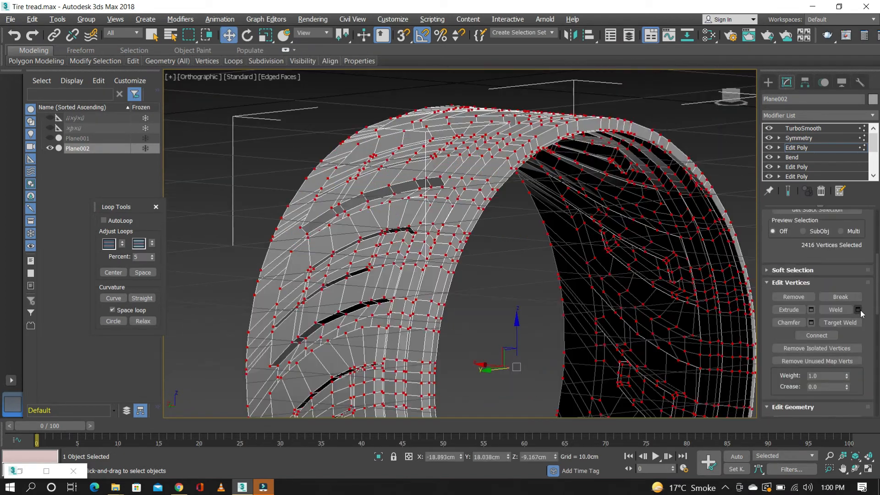
{"action": "type", "text": "0.03"}
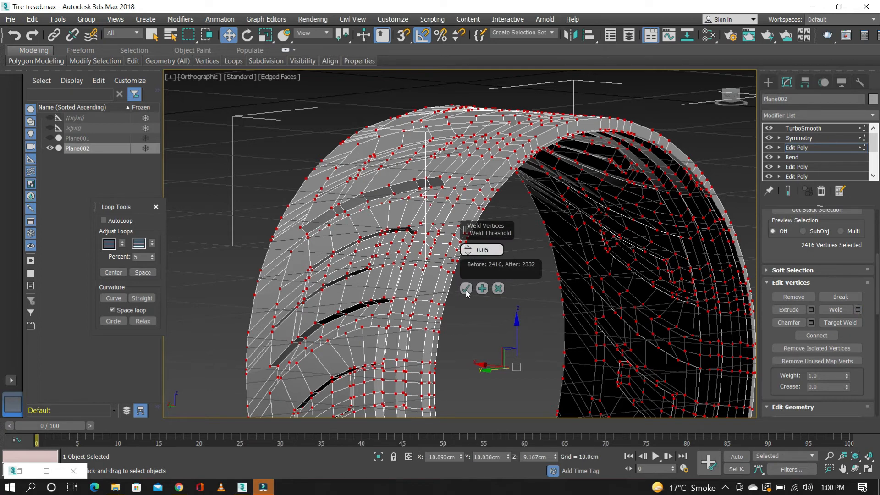
{"action": "left_click", "coordinate": [467, 289]}
Show the smoothed end result without edged faces and examine the welded tread ring from several sides
{"action": "scroll", "coordinate": [432, 157], "scroll_direction": "up", "scroll_amount": 5}
{"action": "middle_click_drag", "start_coordinate": [432, 157], "coordinate": [488, 158], "text": "alt"}
{"action": "key", "text": "w"}
{"action": "scroll", "coordinate": [488, 158], "scroll_direction": "down", "scroll_amount": 5}
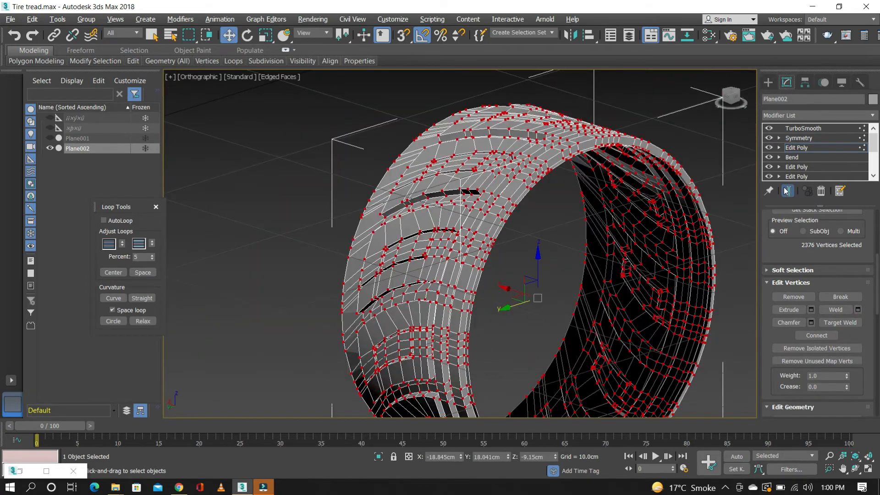
{"action": "left_click", "coordinate": [787, 191]}
{"action": "key", "text": "F4"}
{"action": "left_click", "coordinate": [767, 82]}
{"action": "scroll", "coordinate": [614, 142], "scroll_direction": "down", "scroll_amount": 4}
{"action": "left_click", "coordinate": [665, 133]}
{"action": "key", "text": "shift+w"}
{"action": "middle_click_drag", "start_coordinate": [578, 215], "coordinate": [612, 206], "text": "alt"}
{"action": "left_click", "coordinate": [600, 197]}
{"action": "left_click", "coordinate": [580, 185]}
{"action": "scroll", "coordinate": [580, 185], "scroll_direction": "up", "scroll_amount": 4}
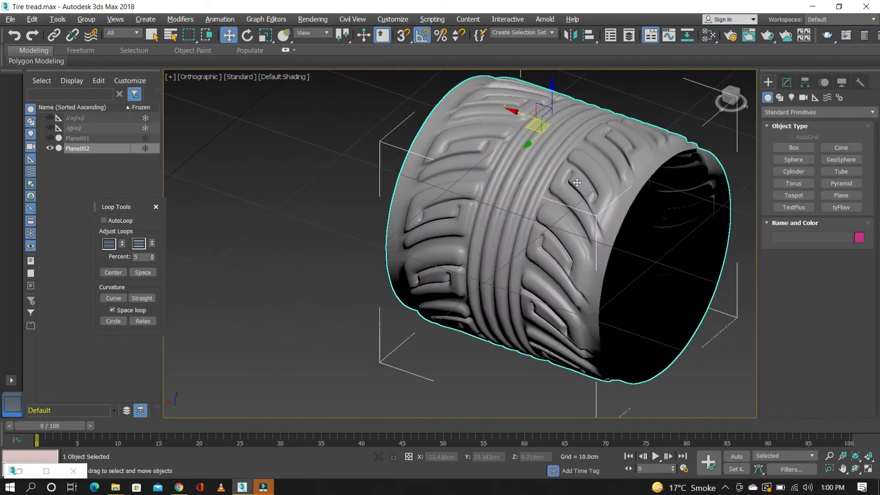
Return to edge editing on the unsmoothed mesh and select the edge loop next to the ring's open border in the back view
{"action": "left_click", "coordinate": [786, 83]}
{"action": "left_click", "coordinate": [794, 149]}
{"action": "key", "text": "1"}
{"action": "left_click", "coordinate": [787, 191]}
{"action": "left_click", "coordinate": [799, 304]}
{"action": "key", "text": "F4"}
{"action": "scroll", "coordinate": [398, 133], "scroll_direction": "up", "scroll_amount": 4}
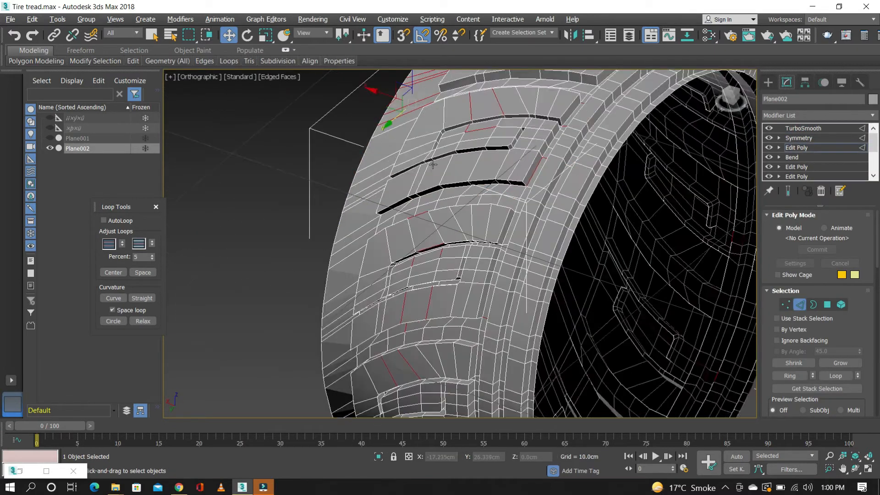
{"action": "key", "text": "k"}
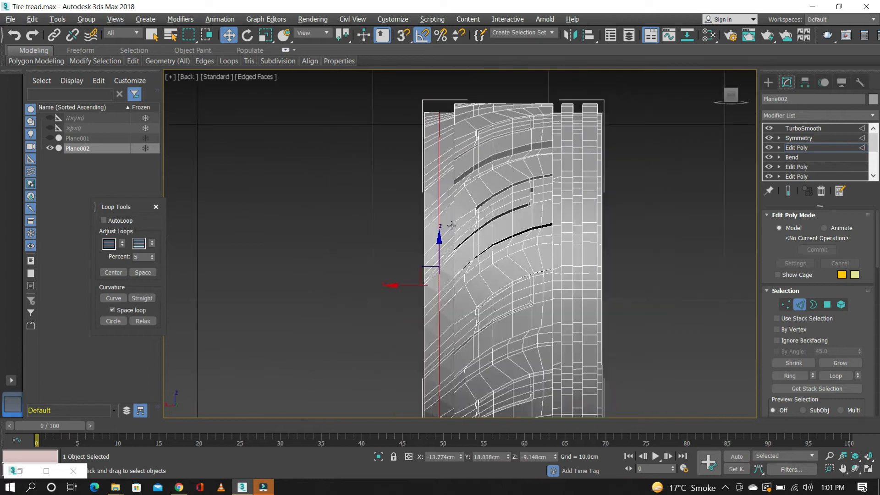
Try to move and scale the selected side loop, then undo the changes
{"action": "scroll", "coordinate": [453, 255], "scroll_direction": "up", "scroll_amount": 3}
{"action": "scroll", "coordinate": [480, 291], "scroll_direction": "down", "scroll_amount": 5}
{"action": "scroll", "coordinate": [482, 217], "scroll_direction": "up", "scroll_amount": 4}
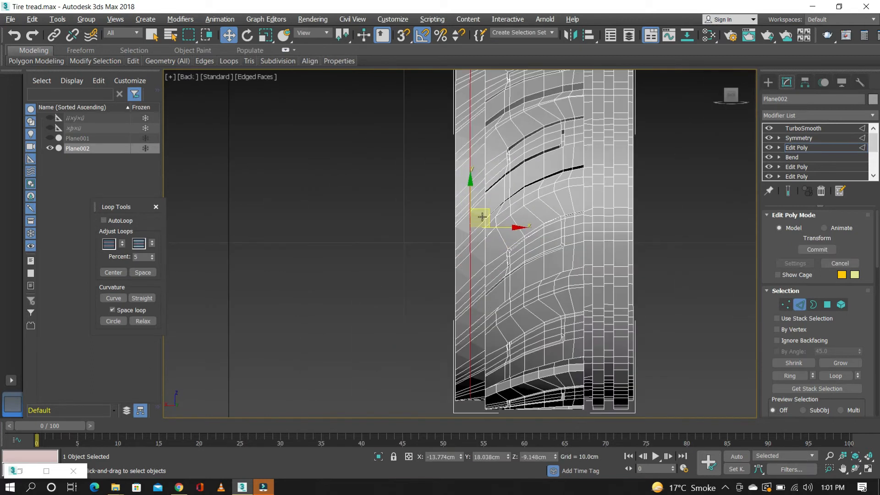
{"action": "key", "text": "w"}
{"action": "scroll", "coordinate": [476, 174], "scroll_direction": "down", "scroll_amount": 2}
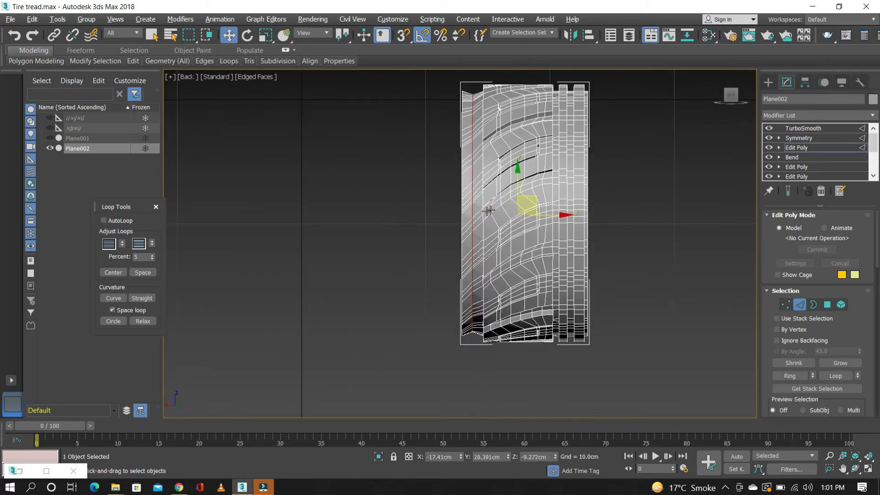
{"action": "scroll", "coordinate": [469, 201], "scroll_direction": "up", "scroll_amount": 4}
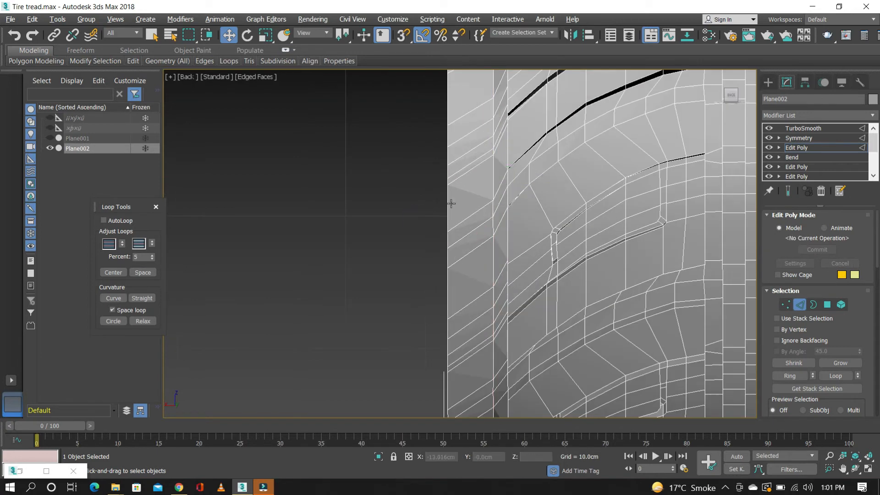
{"action": "scroll", "coordinate": [405, 174], "scroll_direction": "down", "scroll_amount": 5}
{"action": "key", "text": "r"}
{"action": "key", "text": "ctrl+z"}
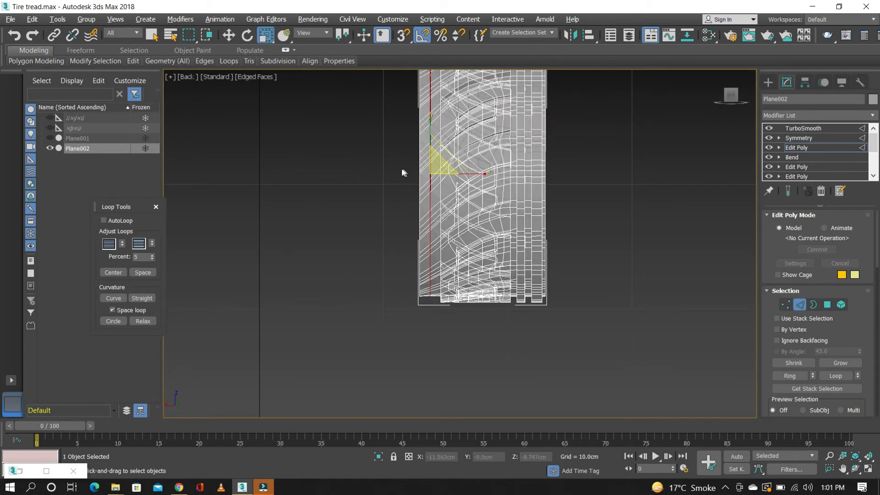
Move the side edge loop about 0.37 cm and the open border loop about 0.56 cm along X toward the tread
{"action": "key", "text": "ctrl+shift+e"}
{"action": "scroll", "coordinate": [398, 169], "scroll_direction": "up", "scroll_amount": 4}
{"action": "left_click_drag", "start_coordinate": [475, 192], "coordinate": [475, 202]}
{"action": "scroll", "coordinate": [412, 218], "scroll_direction": "down", "scroll_amount": 3}
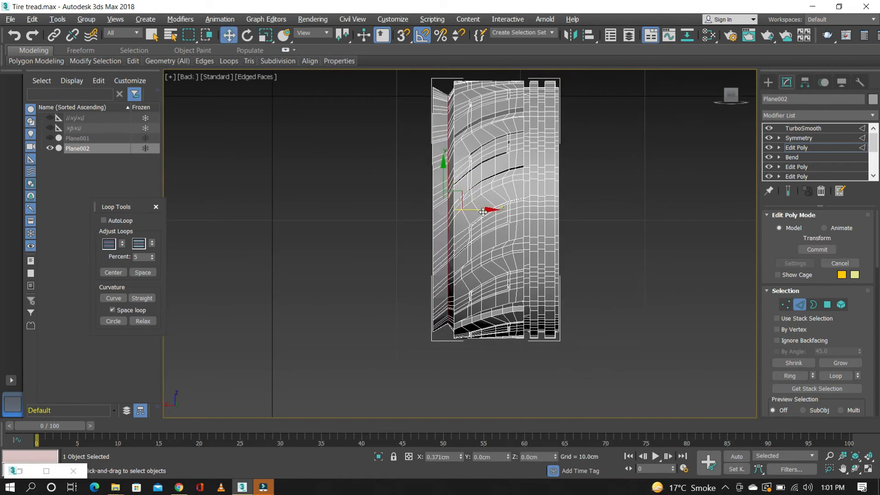
{"action": "scroll", "coordinate": [430, 190], "scroll_direction": "up", "scroll_amount": 4}
{"action": "double_click", "coordinate": [430, 188]}
{"action": "scroll", "coordinate": [426, 187], "scroll_direction": "down", "scroll_amount": 4}
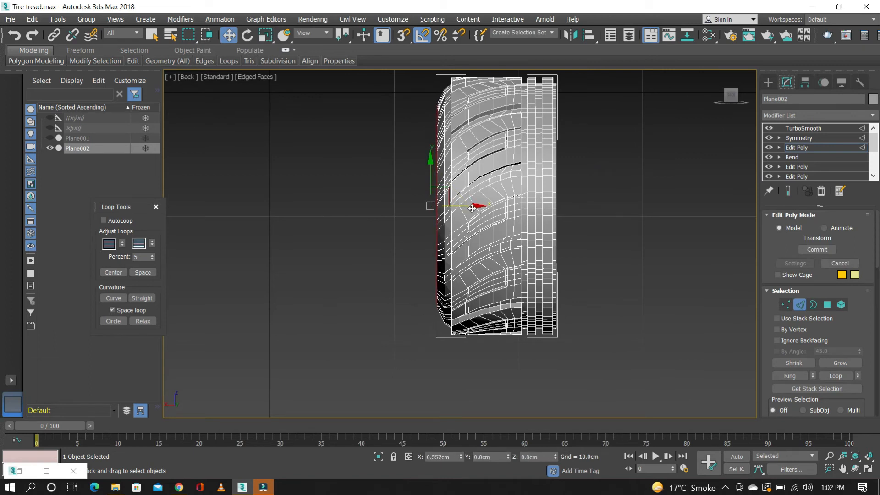
{"action": "left_click", "coordinate": [391, 185]}
{"action": "scroll", "coordinate": [458, 197], "scroll_direction": "down", "scroll_amount": 2}
Show the smoothed end result without edged faces and examine the reshaped tire shoulder
{"action": "middle_click_drag", "start_coordinate": [537, 191], "coordinate": [454, 258], "text": "alt"}
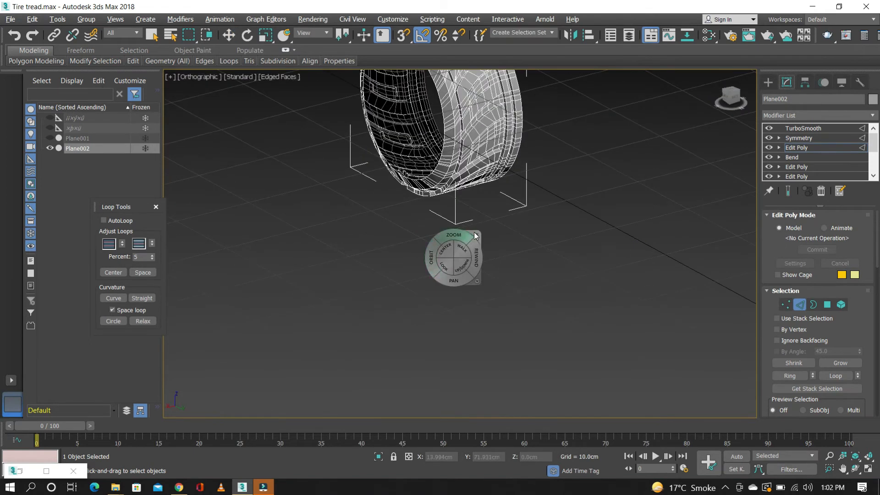
{"action": "middle_click_drag", "start_coordinate": [374, 76], "coordinate": [426, 159]}
{"action": "scroll", "coordinate": [426, 159], "scroll_direction": "up", "scroll_amount": 2}
{"action": "left_click", "coordinate": [788, 191]}
{"action": "key", "text": "F4"}
{"action": "scroll", "coordinate": [614, 192], "scroll_direction": "down", "scroll_amount": 4}
{"action": "scroll", "coordinate": [615, 191], "scroll_direction": "up", "scroll_amount": 2}
{"action": "key", "text": "shift+w"}
{"action": "mouse_move", "coordinate": [486, 202]}
{"action": "left_mouse_down"}
{"action": "mouse_move", "coordinate": [426, 178]}
{"action": "mouse_move", "coordinate": [486, 202]}
{"action": "left_mouse_up"}
{"action": "middle_click_drag", "start_coordinate": [564, 175], "coordinate": [485, 224], "text": "alt"}
{"action": "key", "text": "w"}
{"action": "scroll", "coordinate": [477, 225], "scroll_direction": "up", "scroll_amount": 4}
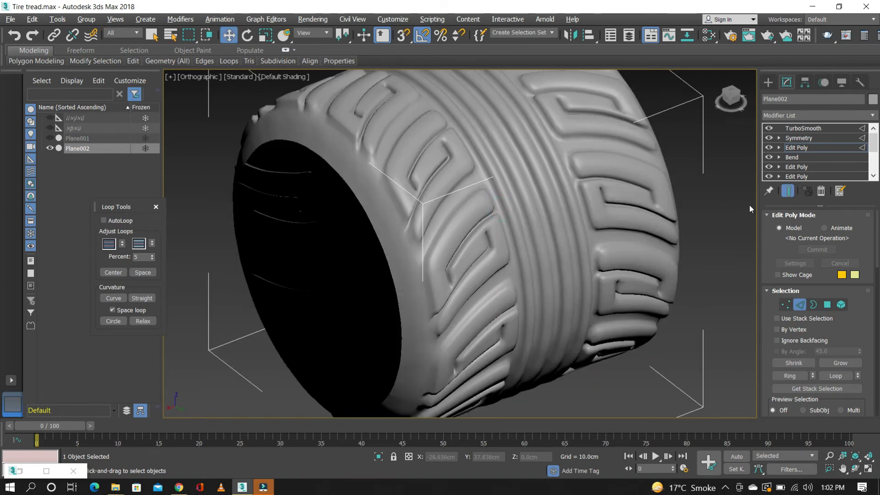
Add another Edit Poly modifier above the existing one and insert a supporting edge loop along the walls of the tread-pattern groove
{"action": "left_click", "coordinate": [787, 191]}
{"action": "left_click", "coordinate": [800, 115]}
{"action": "key", "text": "e"}
{"action": "left_click", "coordinate": [792, 155]}
{"action": "key", "text": "F4"}
{"action": "scroll", "coordinate": [349, 154], "scroll_direction": "up", "scroll_amount": 4}
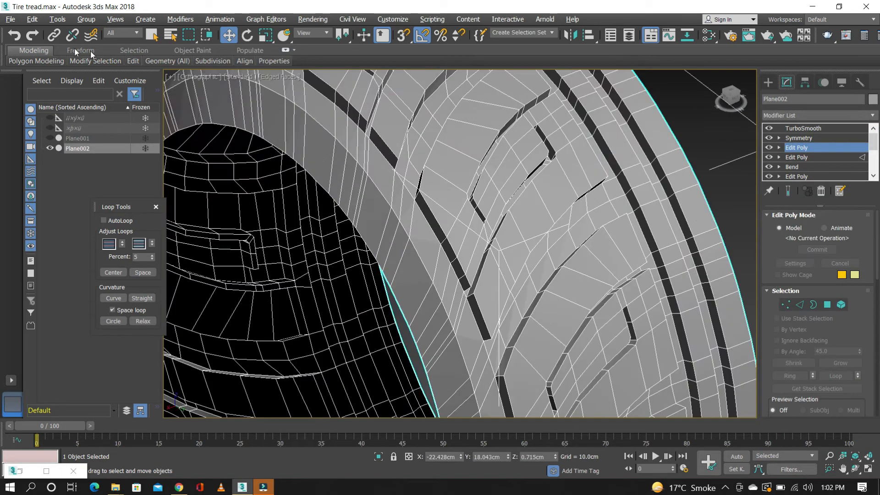
{"action": "scroll", "coordinate": [386, 146], "scroll_direction": "up", "scroll_amount": 3}
{"action": "left_click", "coordinate": [409, 207]}
{"action": "scroll", "coordinate": [409, 206], "scroll_direction": "down", "scroll_amount": 6}
{"action": "left_click", "coordinate": [788, 191]}
{"action": "key", "text": "F4"}
{"action": "left_click", "coordinate": [788, 191]}
{"action": "key", "text": "F4"}
{"action": "scroll", "coordinate": [449, 179], "scroll_direction": "up", "scroll_amount": 2}
{"action": "scroll", "coordinate": [445, 210], "scroll_direction": "up", "scroll_amount": 5}
{"action": "scroll", "coordinate": [448, 232], "scroll_direction": "down", "scroll_amount": 6}
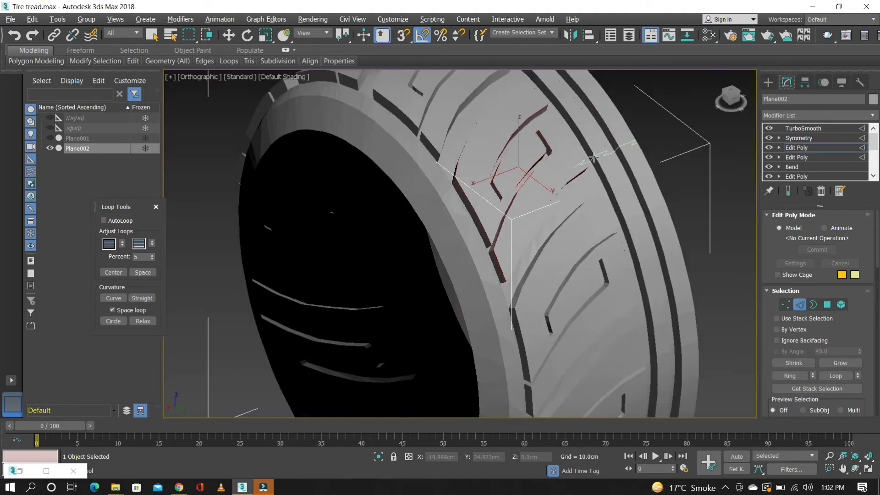
Insert supporting edge loops along the groove walls between the central ribs
{"action": "scroll", "coordinate": [600, 193], "scroll_direction": "up", "scroll_amount": 5}
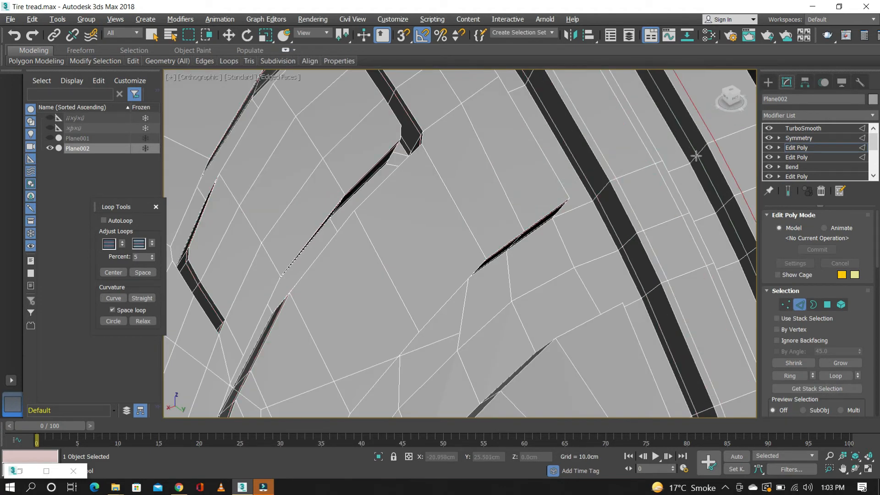
{"action": "scroll", "coordinate": [695, 156], "scroll_direction": "up", "scroll_amount": 4}
{"action": "scroll", "coordinate": [603, 157], "scroll_direction": "down", "scroll_amount": 5}
{"action": "scroll", "coordinate": [602, 157], "scroll_direction": "up", "scroll_amount": 1}
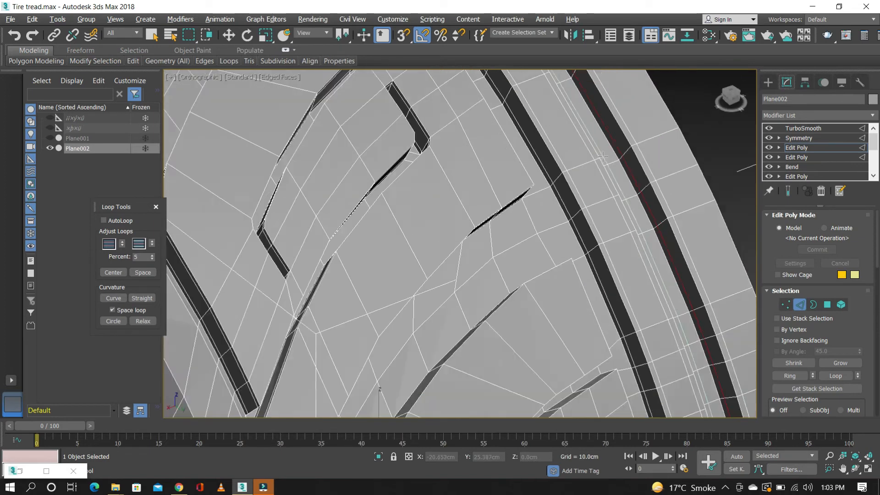
{"action": "scroll", "coordinate": [603, 156], "scroll_direction": "down", "scroll_amount": 6}
{"action": "scroll", "coordinate": [581, 152], "scroll_direction": "up", "scroll_amount": 5}
{"action": "middle_click_drag", "start_coordinate": [544, 175], "coordinate": [526, 202], "text": "alt"}
{"action": "scroll", "coordinate": [562, 203], "scroll_direction": "up", "scroll_amount": 4}
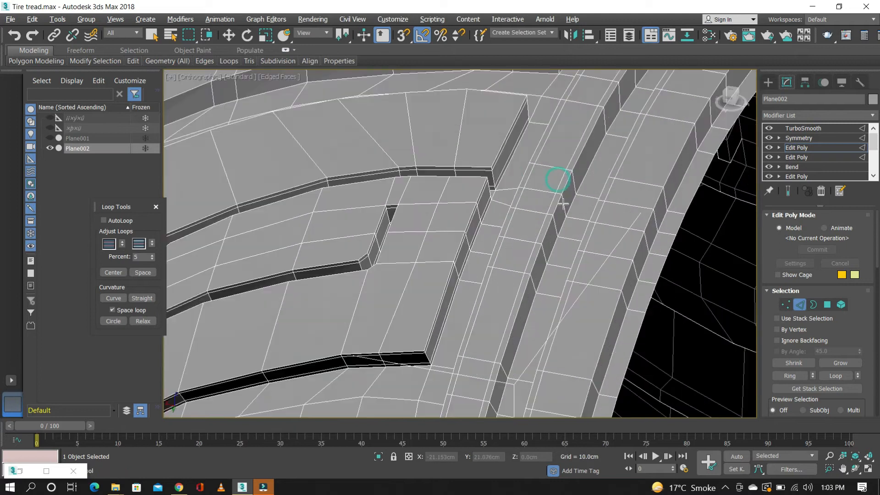
{"action": "scroll", "coordinate": [563, 203], "scroll_direction": "up", "scroll_amount": 3}
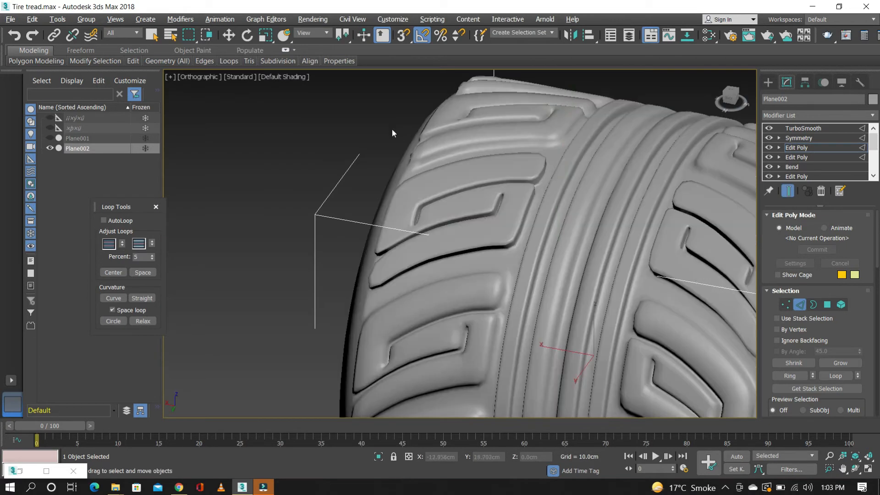
Examine the sharpened grooves and central ribs on the smoothed tire from several angles
{"action": "middle_click_drag", "start_coordinate": [391, 129], "coordinate": [485, 235], "text": "alt"}
{"action": "scroll", "coordinate": [467, 183], "scroll_direction": "up", "scroll_amount": 4}
{"action": "middle_click_drag", "start_coordinate": [462, 181], "coordinate": [446, 224], "text": "alt"}
{"action": "scroll", "coordinate": [504, 204], "scroll_direction": "down", "scroll_amount": 3}
{"action": "left_click", "coordinate": [451, 220]}
{"action": "scroll", "coordinate": [451, 220], "scroll_direction": "down", "scroll_amount": 4}
{"action": "scroll", "coordinate": [451, 218], "scroll_direction": "up", "scroll_amount": 4}
{"action": "scroll", "coordinate": [451, 218], "scroll_direction": "down", "scroll_amount": 4}
{"action": "scroll", "coordinate": [451, 215], "scroll_direction": "up", "scroll_amount": 4}
{"action": "scroll", "coordinate": [451, 216], "scroll_direction": "down", "scroll_amount": 4}
{"action": "scroll", "coordinate": [452, 213], "scroll_direction": "up", "scroll_amount": 4}
{"action": "scroll", "coordinate": [456, 210], "scroll_direction": "down", "scroll_amount": 4}
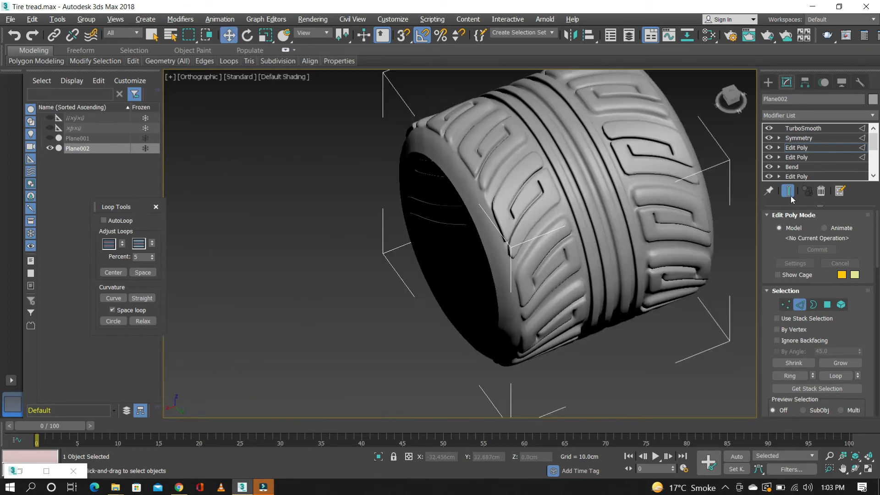
Hide the end result, show the edges and insert further supporting loops along the groove walls of the tread blocks
{"action": "left_click", "coordinate": [788, 191]}
{"action": "key", "text": "F4"}
{"action": "scroll", "coordinate": [413, 208], "scroll_direction": "up", "scroll_amount": 4}
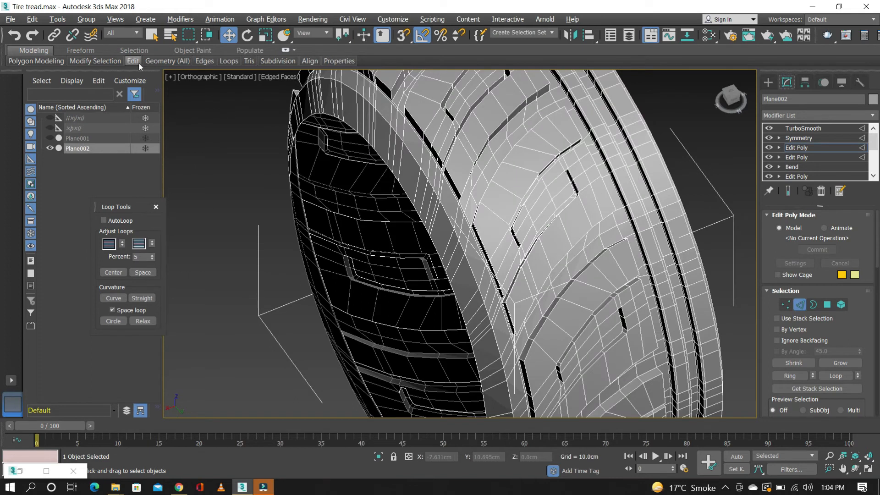
{"action": "scroll", "coordinate": [530, 219], "scroll_direction": "up", "scroll_amount": 4}
{"action": "scroll", "coordinate": [530, 219], "scroll_direction": "down", "scroll_amount": 4}
{"action": "scroll", "coordinate": [530, 219], "scroll_direction": "up", "scroll_amount": 5}
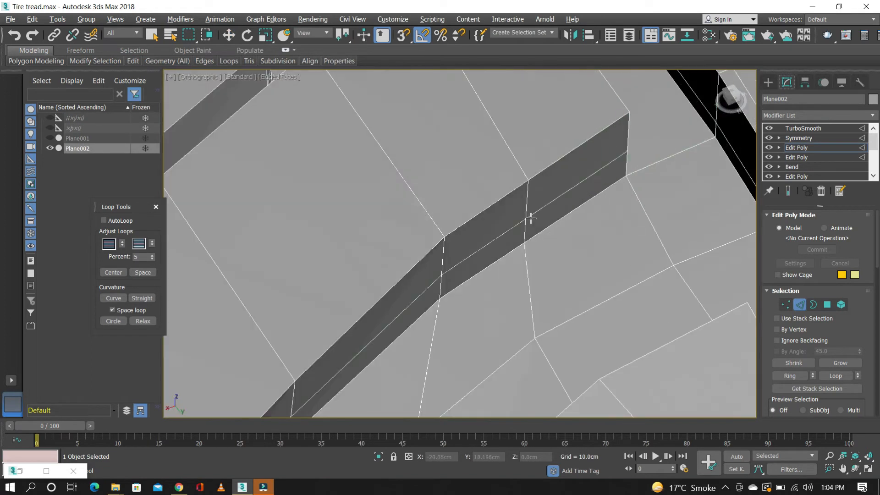
{"action": "scroll", "coordinate": [504, 165], "scroll_direction": "down", "scroll_amount": 4}
{"action": "scroll", "coordinate": [509, 169], "scroll_direction": "up", "scroll_amount": 5}
{"action": "scroll", "coordinate": [540, 174], "scroll_direction": "down", "scroll_amount": 5}
{"action": "scroll", "coordinate": [364, 218], "scroll_direction": "up", "scroll_amount": 5}
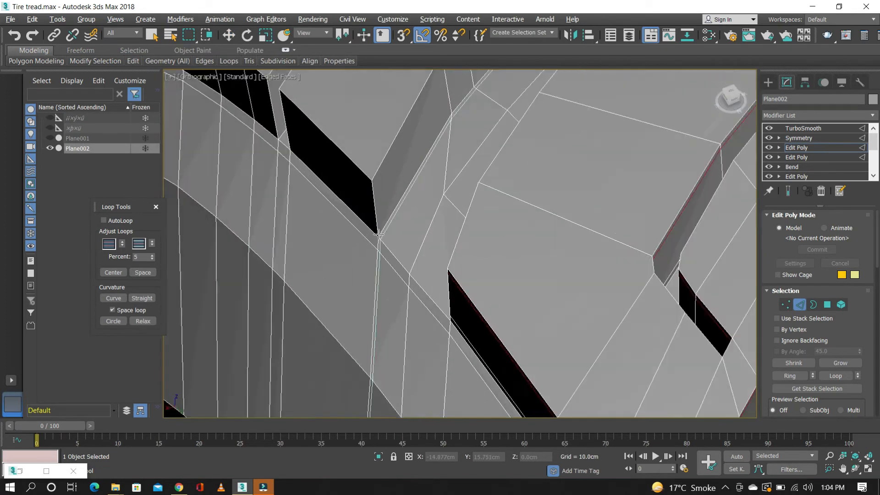
{"action": "scroll", "coordinate": [365, 131], "scroll_direction": "down", "scroll_amount": 5}
{"action": "scroll", "coordinate": [591, 210], "scroll_direction": "up", "scroll_amount": 4}
{"action": "scroll", "coordinate": [403, 147], "scroll_direction": "down", "scroll_amount": 3}
Examine the block walls along the tire's shoulder and the edges around its open side
{"action": "key", "text": "w"}
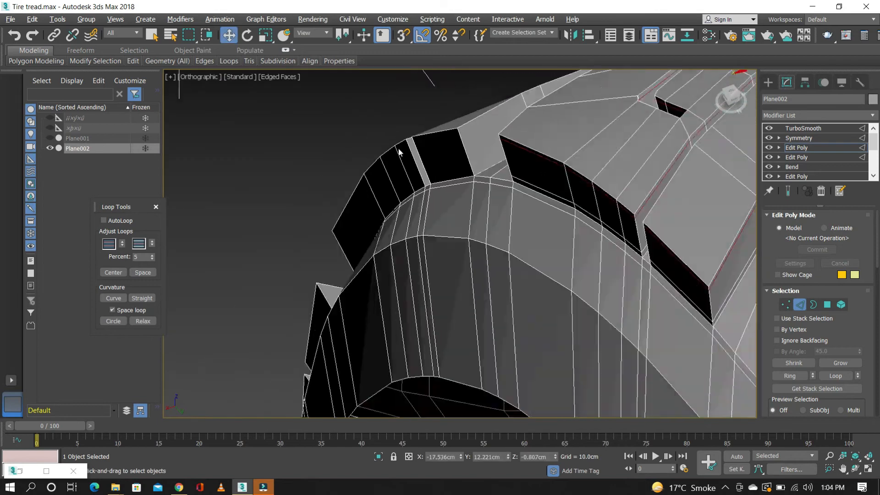
{"action": "scroll", "coordinate": [509, 210], "scroll_direction": "up", "scroll_amount": 2}
{"action": "scroll", "coordinate": [509, 210], "scroll_direction": "down", "scroll_amount": 4}
{"action": "scroll", "coordinate": [373, 208], "scroll_direction": "up", "scroll_amount": 2}
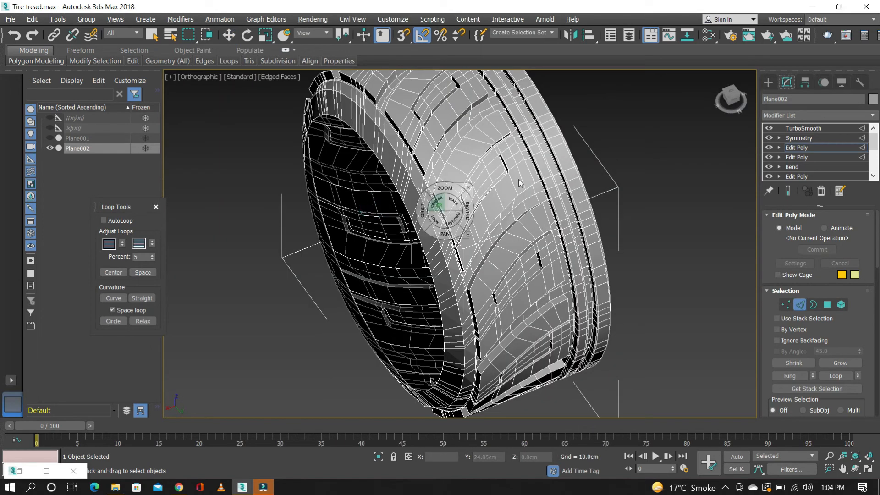
{"action": "middle_click_drag", "start_coordinate": [518, 180], "coordinate": [514, 187], "text": "alt"}
{"action": "key", "text": "w"}
{"action": "scroll", "coordinate": [547, 203], "scroll_direction": "up", "scroll_amount": 5}
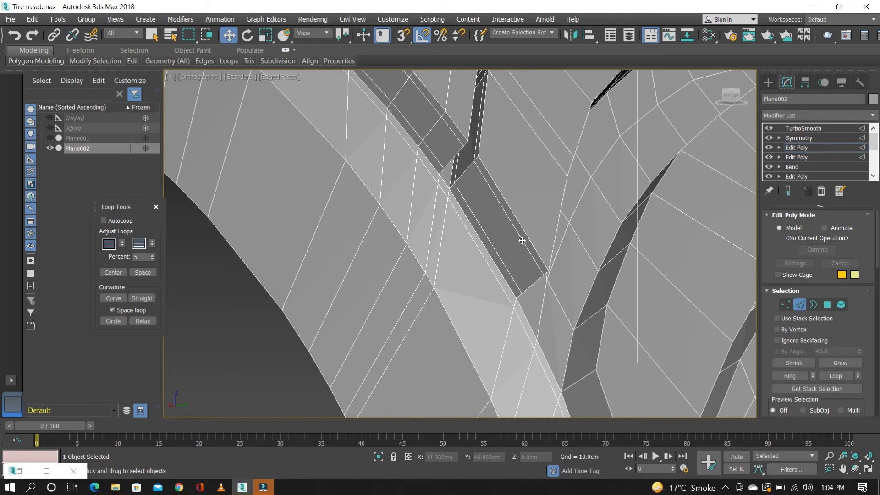
{"action": "scroll", "coordinate": [514, 233], "scroll_direction": "down", "scroll_amount": 5}
{"action": "scroll", "coordinate": [802, 311], "scroll_direction": "down", "scroll_amount": 2}
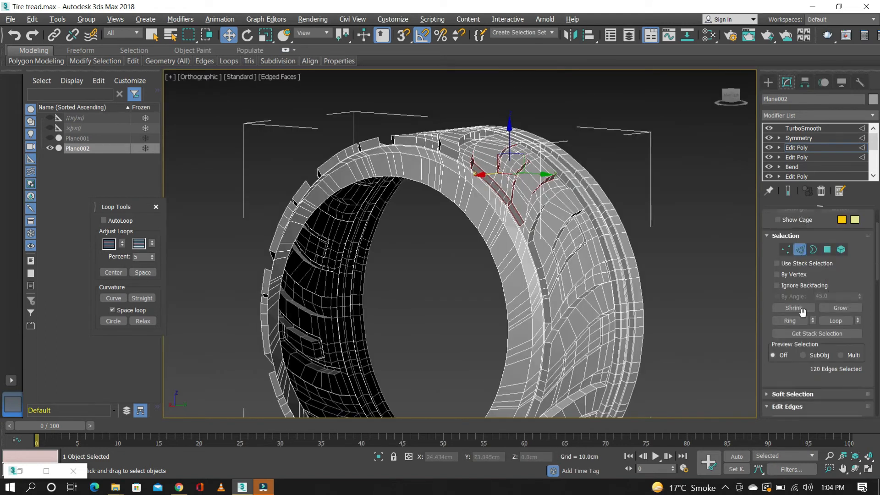
Select an edge on the shoulder beside the tread grooves and try to extend the selection to its loop
{"action": "scroll", "coordinate": [516, 224], "scroll_direction": "up", "scroll_amount": 2}
{"action": "scroll", "coordinate": [831, 338], "scroll_direction": "up", "scroll_amount": 5}
{"action": "scroll", "coordinate": [489, 174], "scroll_direction": "up", "scroll_amount": 4}
{"action": "left_click", "coordinate": [487, 213]}
{"action": "scroll", "coordinate": [522, 284], "scroll_direction": "down", "scroll_amount": 3}
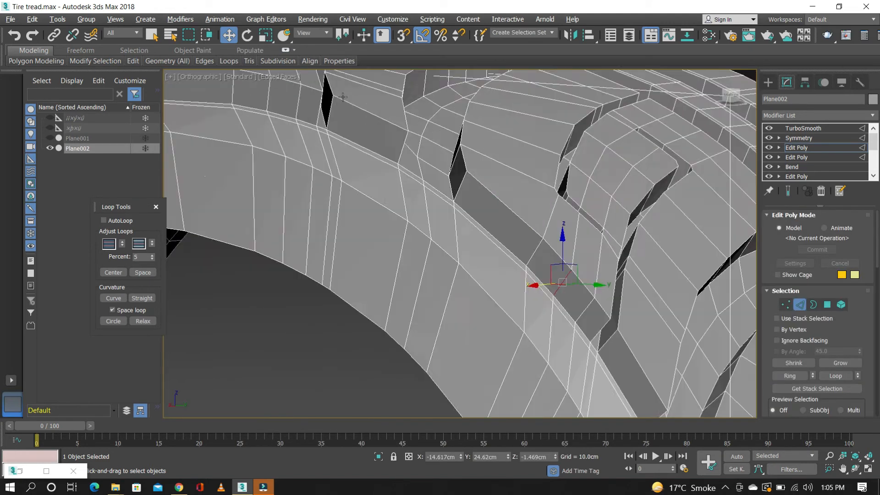
{"action": "left_click", "coordinate": [835, 376]}
{"action": "scroll", "coordinate": [846, 349], "scroll_direction": "down", "scroll_amount": 2}
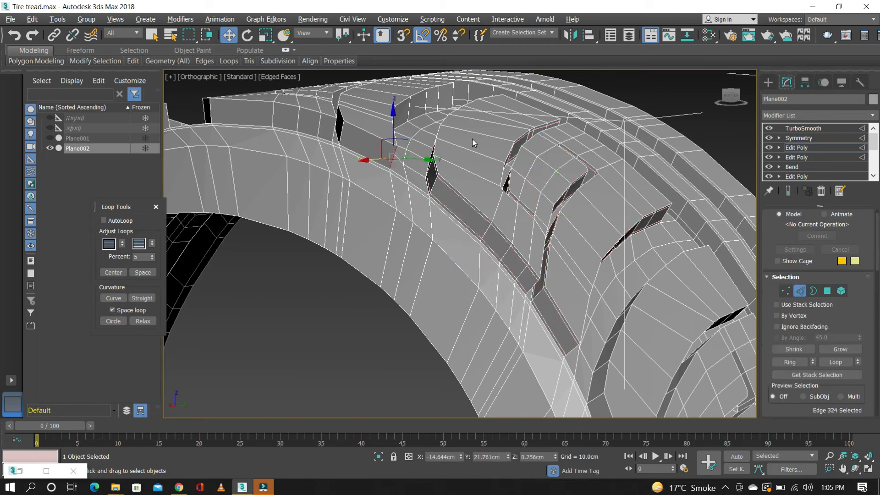
Add one edge on each shoulder tread block around the tire's open side to the selection and extend it to edge rings
{"action": "middle_click_drag", "start_coordinate": [472, 139], "coordinate": [513, 129], "text": "alt"}
{"action": "left_click", "coordinate": [550, 171], "text": "ctrl"}
{"action": "middle_click_drag", "start_coordinate": [545, 257], "coordinate": [541, 151]}
{"action": "left_click", "coordinate": [538, 206], "text": "ctrl"}
{"action": "middle_click_drag", "start_coordinate": [542, 275], "coordinate": [563, 179]}
{"action": "left_click", "coordinate": [540, 241], "text": "ctrl"}
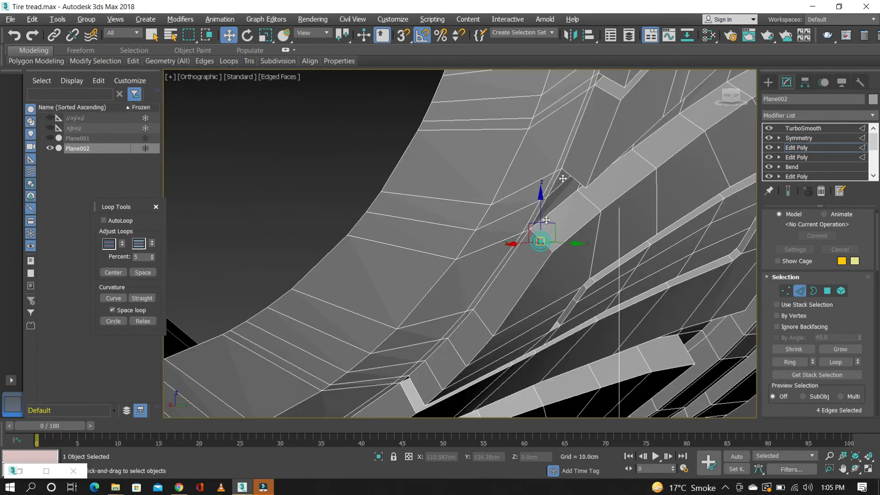
{"action": "middle_click_drag", "start_coordinate": [540, 241], "coordinate": [543, 246], "text": "alt"}
{"action": "left_click", "coordinate": [462, 271], "text": "ctrl"}
{"action": "middle_click_drag", "start_coordinate": [461, 271], "coordinate": [538, 276]}
{"action": "left_click", "coordinate": [441, 220], "text": "ctrl"}
{"action": "middle_click_drag", "start_coordinate": [441, 220], "coordinate": [502, 257], "text": "alt"}
{"action": "left_click", "coordinate": [453, 202], "text": "ctrl"}
{"action": "middle_click_drag", "start_coordinate": [454, 202], "coordinate": [614, 394]}
{"action": "left_click", "coordinate": [508, 144], "text": "ctrl"}
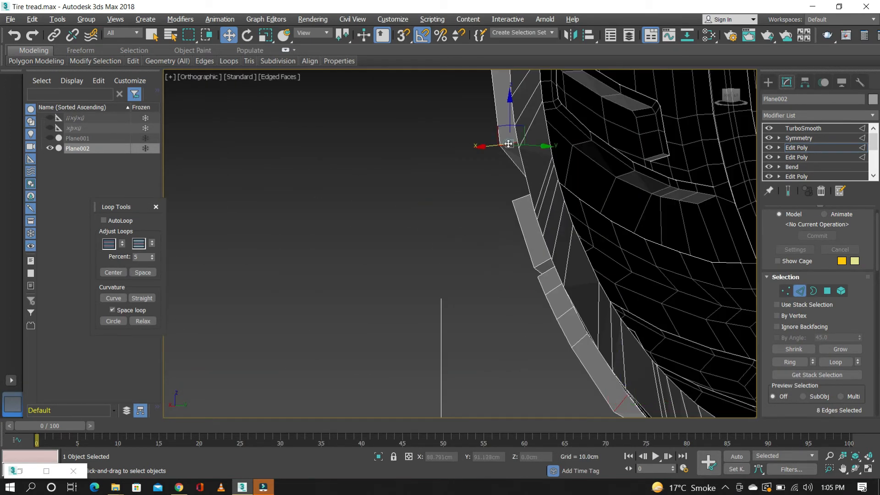
{"action": "middle_click_drag", "start_coordinate": [508, 144], "coordinate": [465, 412]}
{"action": "left_click", "coordinate": [477, 140], "text": "ctrl"}
{"action": "middle_click_drag", "start_coordinate": [478, 139], "coordinate": [532, 85]}
{"action": "left_click", "coordinate": [432, 142], "text": "ctrl"}
{"action": "middle_click_drag", "start_coordinate": [431, 142], "coordinate": [516, 146], "text": "alt"}
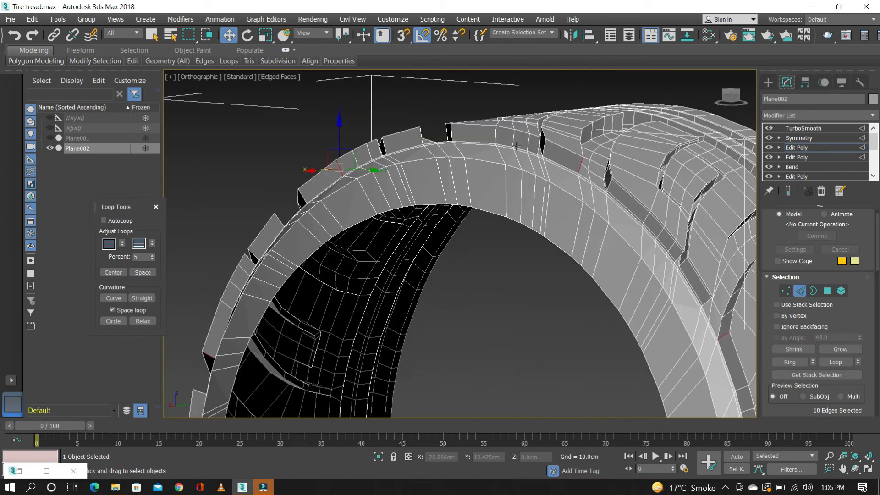
{"action": "key", "text": "alt+r"}
{"action": "scroll", "coordinate": [488, 151], "scroll_direction": "down", "scroll_amount": 5}
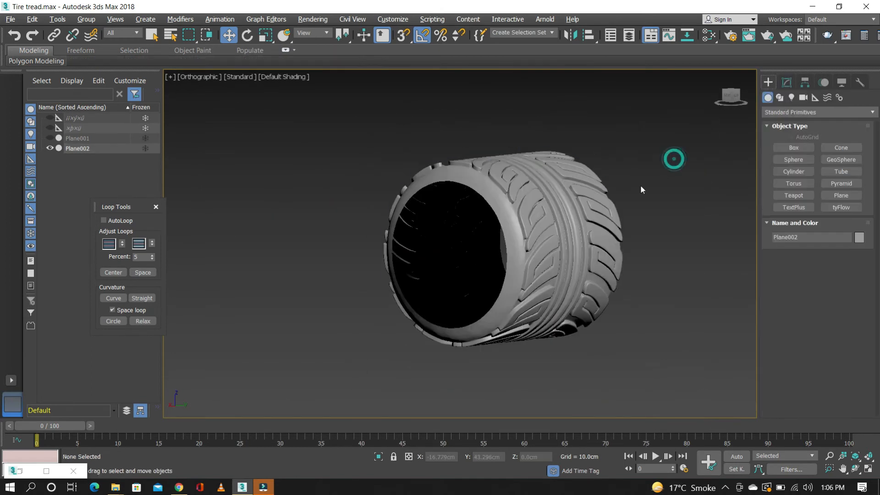
Set the tire's TurboSmooth iterations to 2 and show the mesh edges around the shoulder
{"action": "middle_click_drag", "start_coordinate": [641, 190], "coordinate": [637, 137], "text": "alt"}
{"action": "left_click_drag", "start_coordinate": [637, 138], "coordinate": [472, 262]}
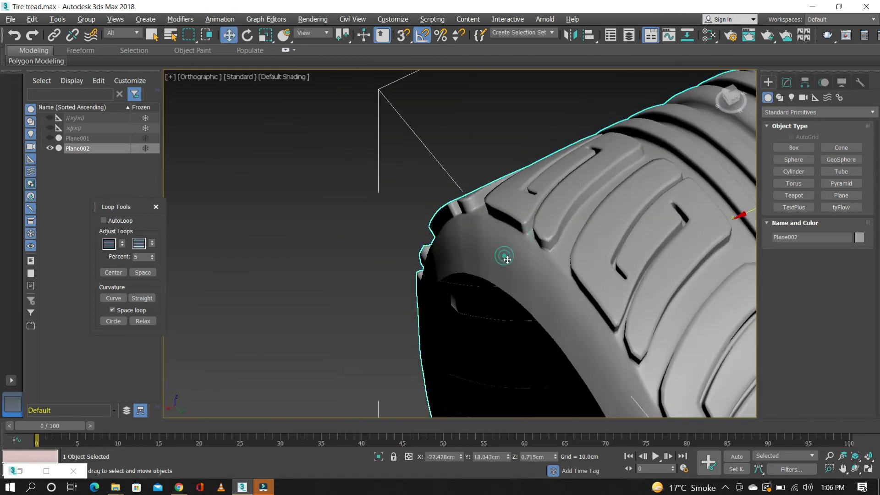
{"action": "left_click", "coordinate": [786, 82]}
{"action": "left_click", "coordinate": [856, 232]}
{"action": "scroll", "coordinate": [428, 165], "scroll_direction": "down", "scroll_amount": 4}
{"action": "scroll", "coordinate": [449, 187], "scroll_direction": "up", "scroll_amount": 6}
{"action": "key", "text": "F4"}
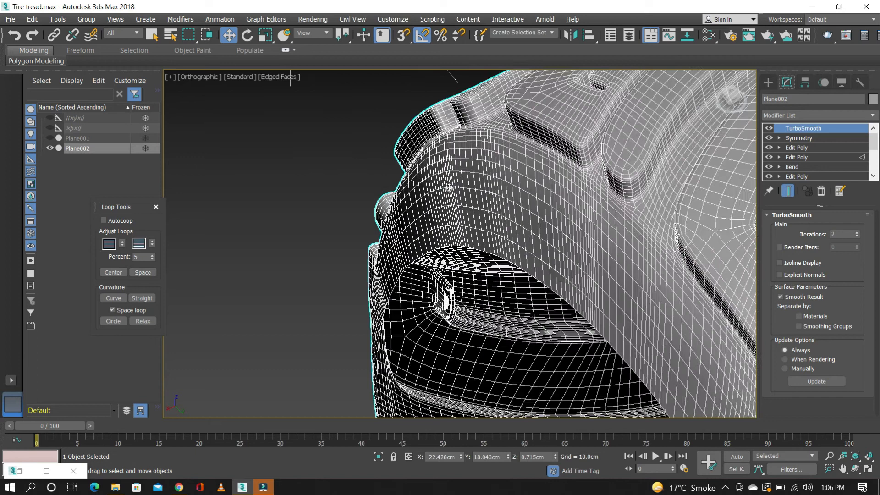
Turn off the TurboSmooth display and make the Edit Poly modifier directly below Symmetry active
{"action": "left_click", "coordinate": [769, 131]}
{"action": "mouse_move", "coordinate": [458, 146]}
{"action": "middle_mouse_down", "text": "alt"}
{"action": "mouse_move", "coordinate": [449, 127]}
{"action": "mouse_move", "coordinate": [468, 159]}
{"action": "middle_mouse_up", "text": "alt"}
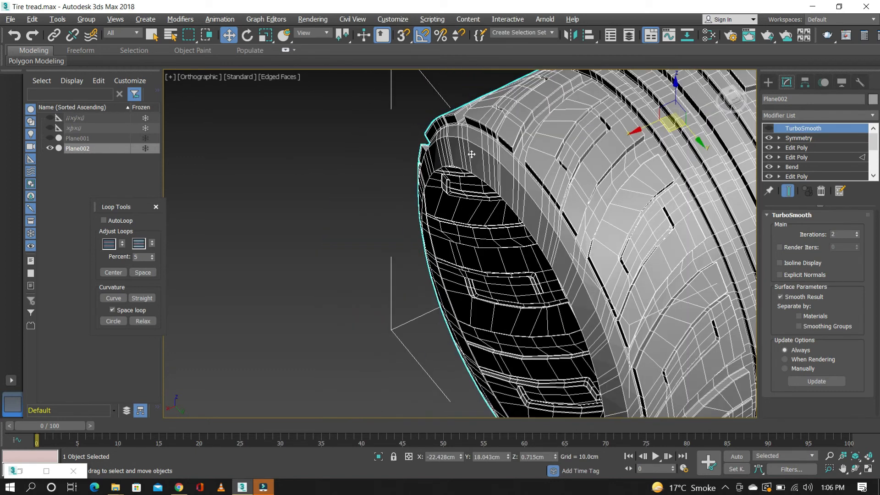
{"action": "scroll", "coordinate": [452, 169], "scroll_direction": "down", "scroll_amount": 5}
{"action": "scroll", "coordinate": [489, 161], "scroll_direction": "up", "scroll_amount": 7}
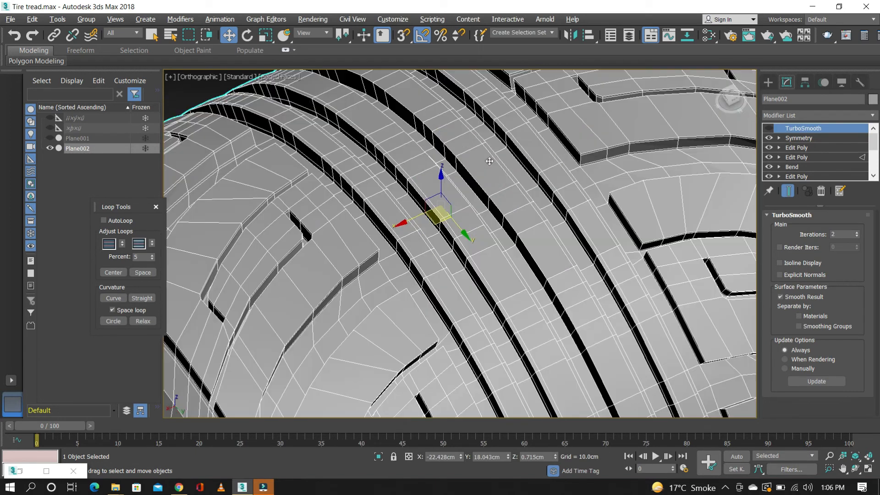
{"action": "left_click", "coordinate": [796, 149]}
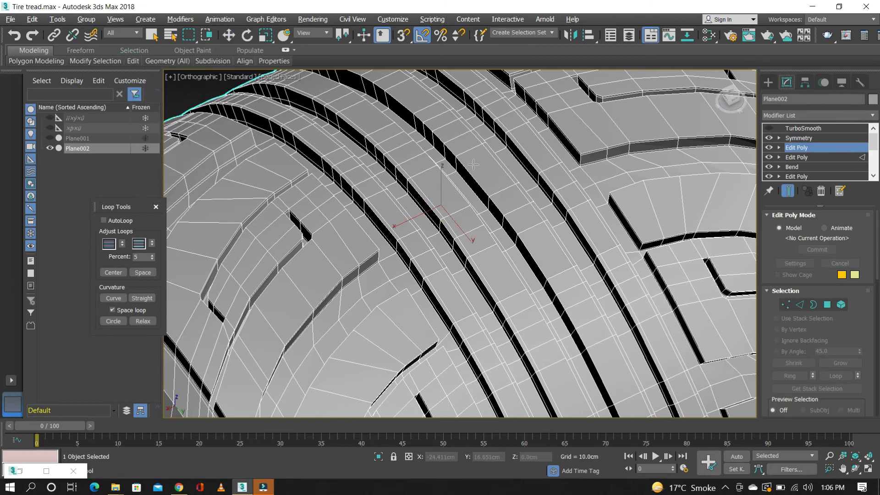
Insert a supporting edge loop along the rim of a central tread rib with SwiftLoop
{"action": "scroll", "coordinate": [465, 131], "scroll_direction": "up", "scroll_amount": 5}
{"action": "scroll", "coordinate": [465, 131], "scroll_direction": "down", "scroll_amount": 4}
{"action": "mouse_move", "coordinate": [133, 61]}
{"action": "left_click", "coordinate": [226, 94]}
{"action": "key", "text": "shift+w"}
{"action": "left_click_drag", "start_coordinate": [421, 150], "coordinate": [344, 146]}
{"action": "left_click", "coordinate": [503, 231]}
{"action": "scroll", "coordinate": [398, 241], "scroll_direction": "up", "scroll_amount": 5}
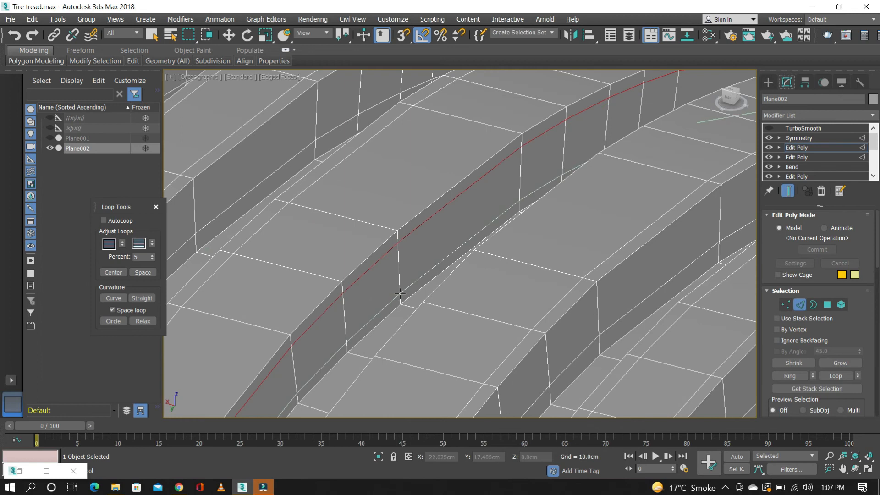
Turn TurboSmooth back on, hide the mesh edges and examine the tread ribs and open side of the tire
{"action": "left_click", "coordinate": [769, 128]}
{"action": "scroll", "coordinate": [534, 127], "scroll_direction": "down", "scroll_amount": 3}
{"action": "key", "text": "F4"}
{"action": "scroll", "coordinate": [545, 109], "scroll_direction": "down", "scroll_amount": 6}
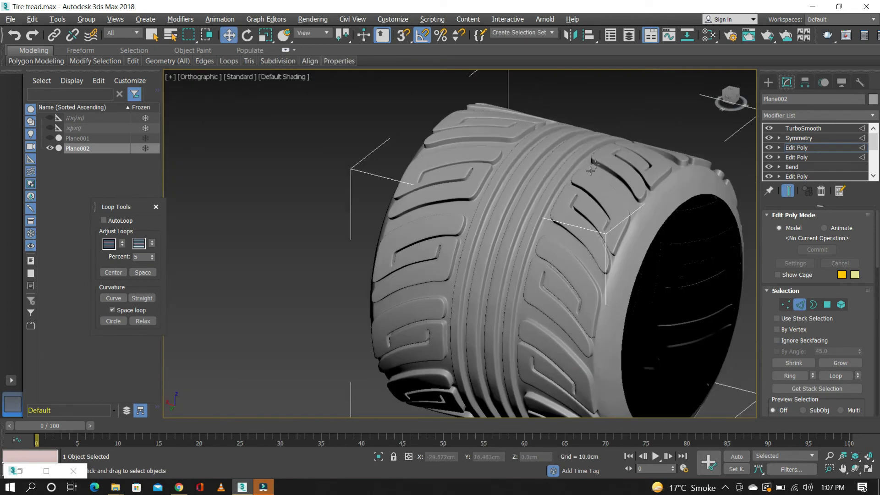
{"action": "key", "text": "shift+w"}
{"action": "left_click_drag", "start_coordinate": [538, 150], "coordinate": [580, 241]}
{"action": "left_click", "coordinate": [632, 218]}
{"action": "scroll", "coordinate": [498, 213], "scroll_direction": "down", "scroll_amount": 4}
{"action": "scroll", "coordinate": [527, 209], "scroll_direction": "up", "scroll_amount": 8}
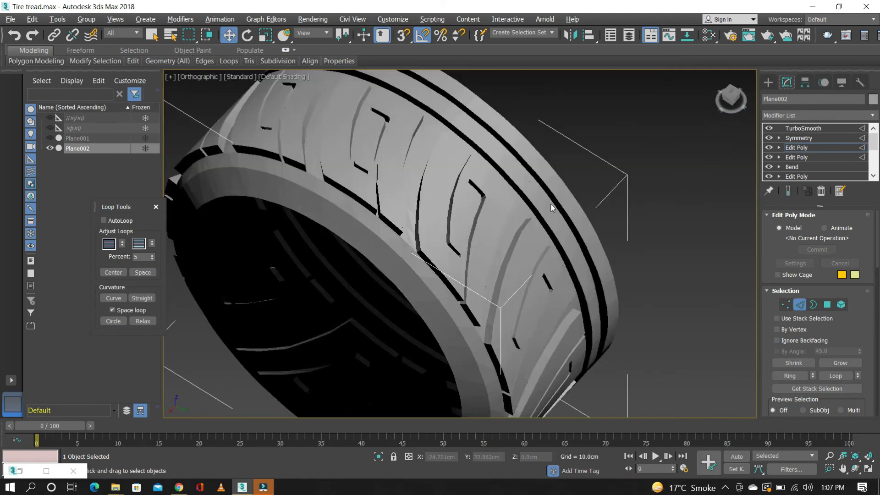
Show the mesh edges, select the edge loop along the shoulder beside the tread grooves and space it evenly
{"action": "key", "text": "F4"}
{"action": "scroll", "coordinate": [518, 219], "scroll_direction": "up", "scroll_amount": 5}
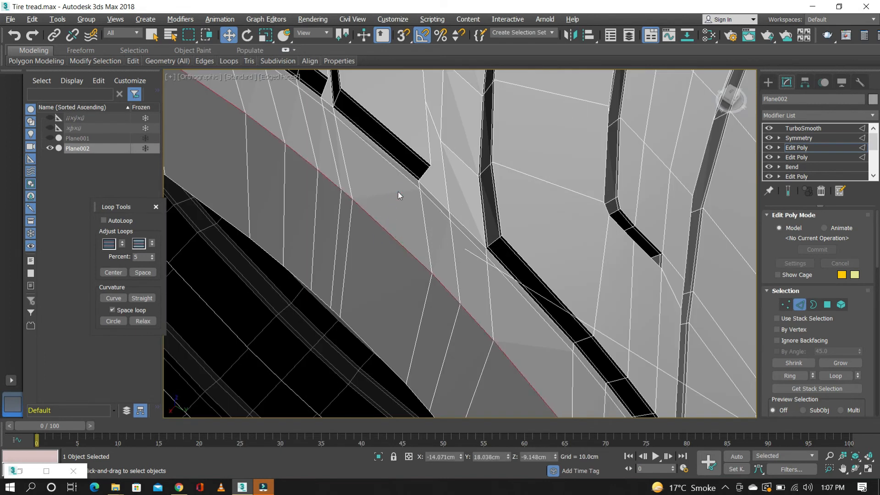
{"action": "scroll", "coordinate": [403, 210], "scroll_direction": "up", "scroll_amount": 3}
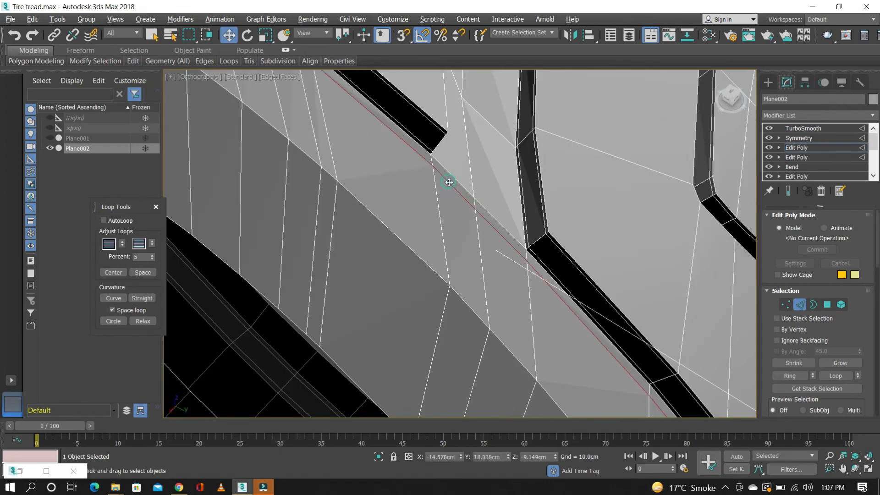
{"action": "scroll", "coordinate": [449, 182], "scroll_direction": "down", "scroll_amount": 8}
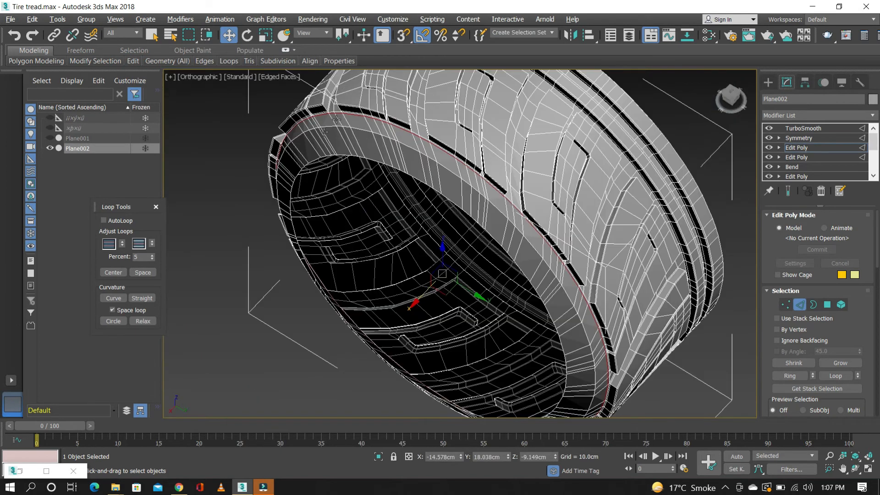
{"action": "left_click", "coordinate": [139, 275]}
{"action": "scroll", "coordinate": [386, 129], "scroll_direction": "up", "scroll_amount": 5}
{"action": "scroll", "coordinate": [386, 130], "scroll_direction": "down", "scroll_amount": 3}
Undo the last change, select the edge loop around the sidewall again and distribute its edges evenly
{"action": "left_click", "coordinate": [729, 98]}
{"action": "scroll", "coordinate": [540, 122], "scroll_direction": "up", "scroll_amount": 4}
{"action": "mouse_move", "coordinate": [519, 121]}
{"action": "middle_mouse_down", "text": "alt"}
{"action": "mouse_move", "coordinate": [504, 151]}
{"action": "mouse_move", "coordinate": [398, 264]}
{"action": "mouse_move", "coordinate": [465, 200]}
{"action": "middle_mouse_up", "text": "alt"}
{"action": "key", "text": "ctrl+z"}
{"action": "left_click", "coordinate": [462, 209]}
{"action": "double_click", "coordinate": [478, 208]}
{"action": "scroll", "coordinate": [366, 204], "scroll_direction": "down", "scroll_amount": 5}
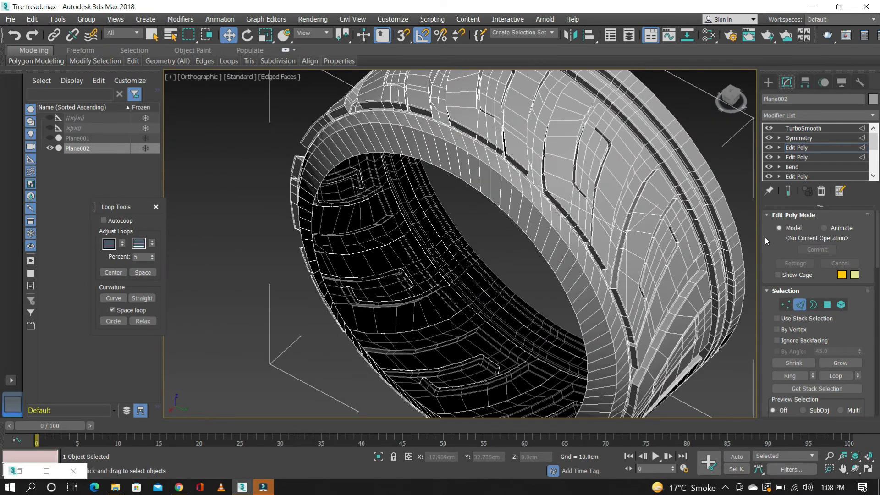
Show the end result and examine the smoothed sidewall and shoulder from several angles
{"action": "left_click", "coordinate": [787, 190]}
{"action": "key", "text": "F4"}
{"action": "middle_click_drag", "start_coordinate": [582, 132], "coordinate": [415, 226], "text": "alt"}
{"action": "left_click_drag", "start_coordinate": [414, 226], "coordinate": [296, 156]}
{"action": "scroll", "coordinate": [486, 201], "scroll_direction": "up", "scroll_amount": 5}
{"action": "middle_click_drag", "start_coordinate": [436, 187], "coordinate": [398, 153], "text": "alt"}
{"action": "left_click_drag", "start_coordinate": [464, 235], "coordinate": [494, 216]}
{"action": "left_click_drag", "start_coordinate": [495, 216], "coordinate": [426, 183]}
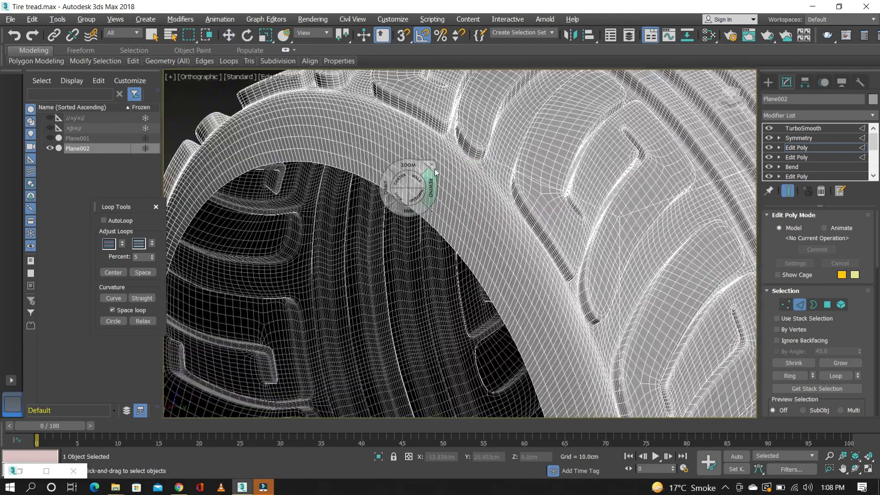
Hide the end result, view the half tire from the side and select the vertices along its open center seam
{"action": "key", "text": "w"}
{"action": "left_click", "coordinate": [788, 190]}
{"action": "key", "text": "F4"}
{"action": "scroll", "coordinate": [406, 181], "scroll_direction": "down", "scroll_amount": 5}
{"action": "scroll", "coordinate": [407, 180], "scroll_direction": "up", "scroll_amount": 5}
{"action": "key", "text": "F4"}
{"action": "key", "text": "shift+w"}
{"action": "left_click_drag", "start_coordinate": [412, 149], "coordinate": [331, 162]}
{"action": "key", "text": "w"}
{"action": "key", "text": "alt+x"}
{"action": "scroll", "coordinate": [501, 156], "scroll_direction": "down", "scroll_amount": 4}
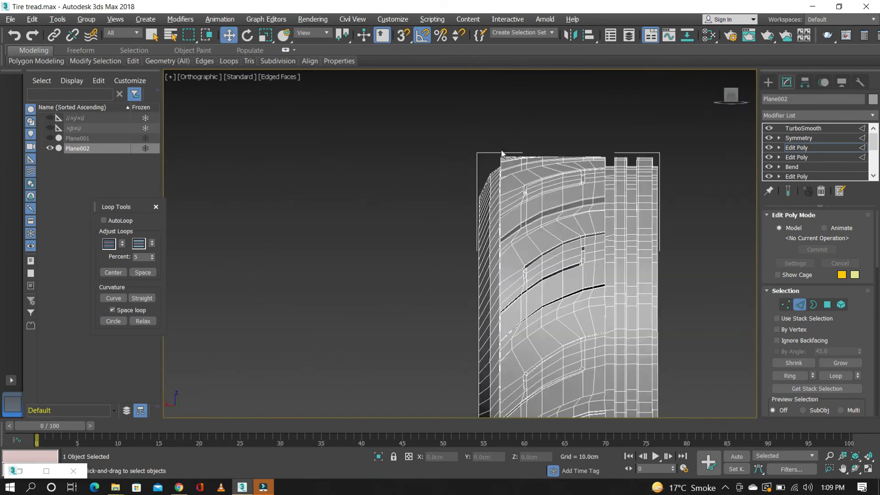
{"action": "scroll", "coordinate": [501, 156], "scroll_direction": "up", "scroll_amount": 8}
{"action": "left_click", "coordinate": [786, 305]}
{"action": "scroll", "coordinate": [458, 127], "scroll_direction": "down", "scroll_amount": 3}
{"action": "scroll", "coordinate": [459, 131], "scroll_direction": "down", "scroll_amount": 6}
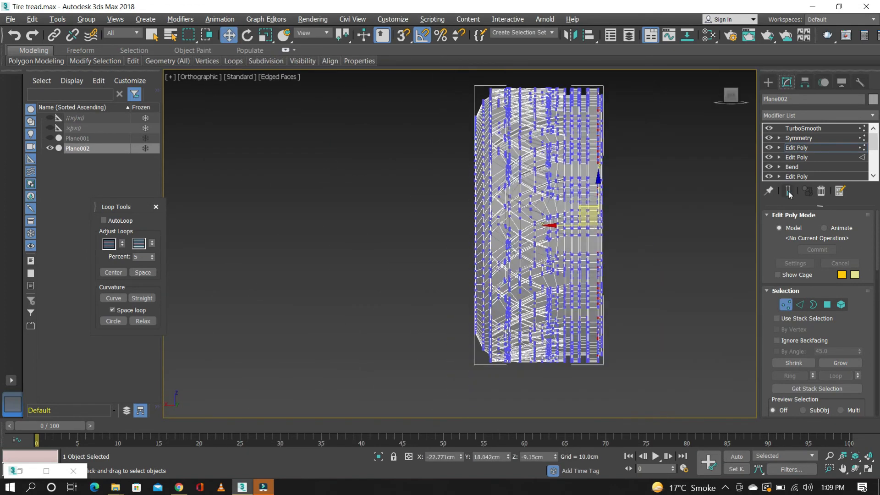
Show the end result to check the center seam between the mirrored halves, and hide it again
{"action": "left_click", "coordinate": [789, 191]}
{"action": "scroll", "coordinate": [485, 102], "scroll_direction": "up", "scroll_amount": 7}
{"action": "scroll", "coordinate": [484, 102], "scroll_direction": "down", "scroll_amount": 1}
{"action": "left_click", "coordinate": [788, 191]}
{"action": "scroll", "coordinate": [447, 171], "scroll_direction": "down", "scroll_amount": 6}
{"action": "key", "text": "shift+w"}
{"action": "left_click_drag", "start_coordinate": [426, 173], "coordinate": [452, 184]}
{"action": "left_click", "coordinate": [494, 161]}
Select the inner border edge loop of the sidewall and scale it around the tire's opening
{"action": "key", "text": "2"}
{"action": "scroll", "coordinate": [460, 186], "scroll_direction": "up", "scroll_amount": 5}
{"action": "double_click", "coordinate": [453, 179]}
{"action": "middle_click_drag", "start_coordinate": [453, 180], "coordinate": [398, 146], "text": "alt"}
{"action": "scroll", "coordinate": [414, 275], "scroll_direction": "down", "scroll_amount": 3}
{"action": "left_click_drag", "start_coordinate": [446, 200], "coordinate": [602, 213]}
{"action": "left_click_drag", "start_coordinate": [425, 290], "coordinate": [426, 301]}
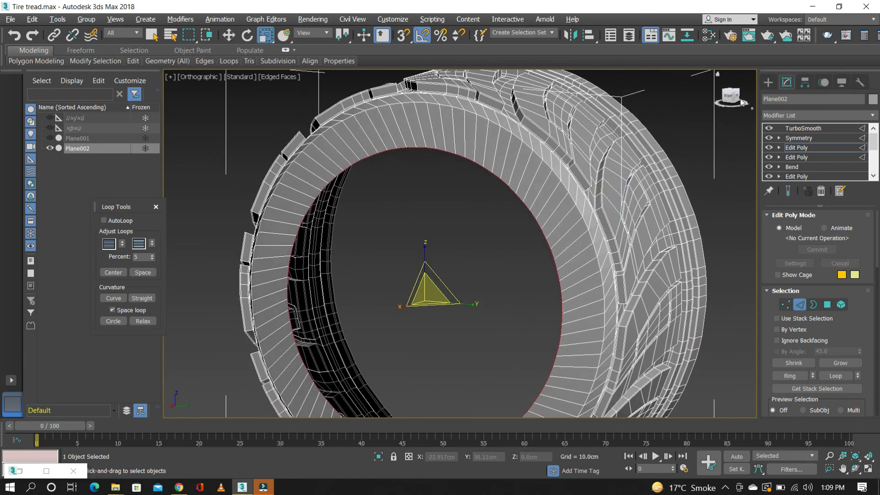
Show the end result without mesh edges, deselect the tire and examine its reshaped sidewall
{"action": "left_click", "coordinate": [787, 191]}
{"action": "scroll", "coordinate": [527, 220], "scroll_direction": "down", "scroll_amount": 4}
{"action": "key", "text": "F4"}
{"action": "left_click", "coordinate": [768, 82]}
{"action": "left_click", "coordinate": [660, 160]}
{"action": "key", "text": "shift+w"}
{"action": "left_click_drag", "start_coordinate": [526, 184], "coordinate": [534, 245]}
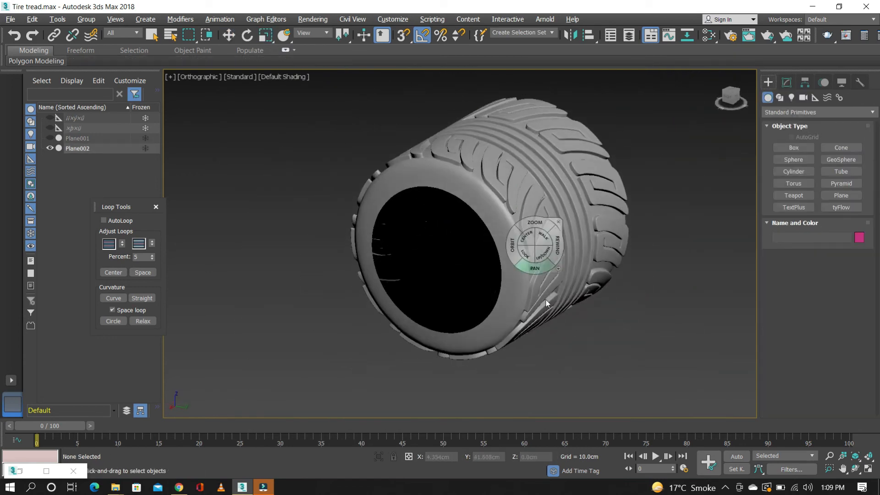
Scale the whole tire along the X axis to about 68 percent to narrow it, and reselect it
{"action": "left_click", "coordinate": [557, 192]}
{"action": "left_click", "coordinate": [252, 145]}
{"action": "left_click", "coordinate": [10, 19]}
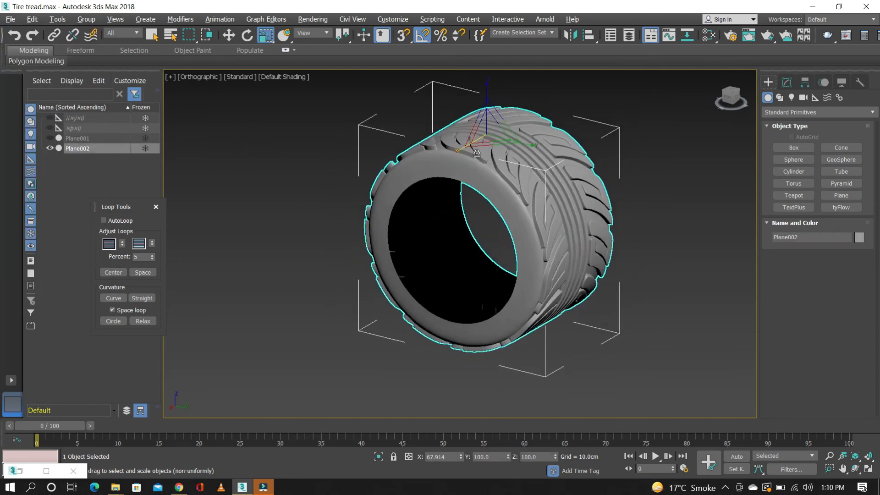
{"action": "left_click_drag", "start_coordinate": [476, 153], "coordinate": [600, 202]}
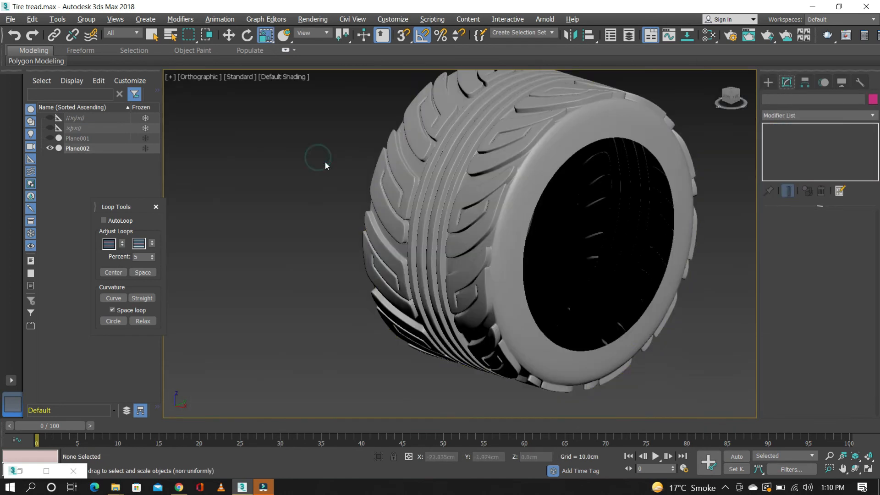
{"action": "mouse_move", "coordinate": [324, 157]}
{"action": "middle_mouse_down", "text": "alt"}
{"action": "mouse_move", "coordinate": [550, 187]}
{"action": "mouse_move", "coordinate": [399, 158]}
{"action": "mouse_move", "coordinate": [586, 181]}
{"action": "mouse_move", "coordinate": [628, 206]}
{"action": "mouse_move", "coordinate": [455, 192]}
{"action": "mouse_move", "coordinate": [494, 210]}
{"action": "mouse_move", "coordinate": [366, 183]}
{"action": "mouse_move", "coordinate": [367, 161]}
{"action": "middle_mouse_up", "text": "alt"}
{"action": "left_click", "coordinate": [596, 138]}
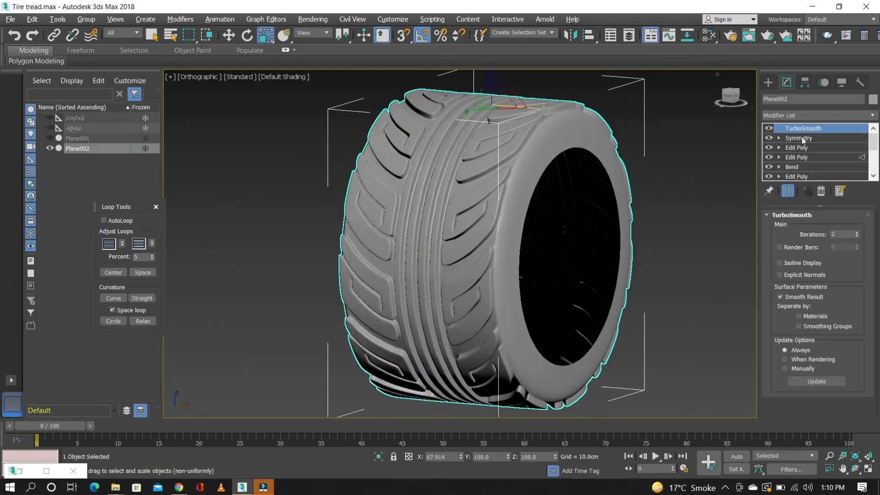